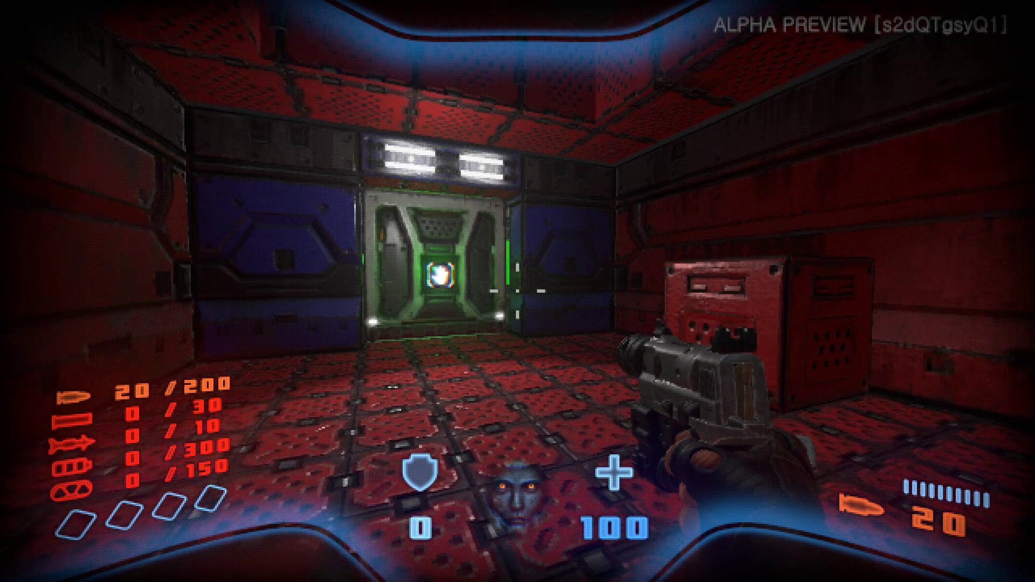
Playtest the shutter room by walking through it and firing the pistol at the shutter, and return to the editor.
key("w")
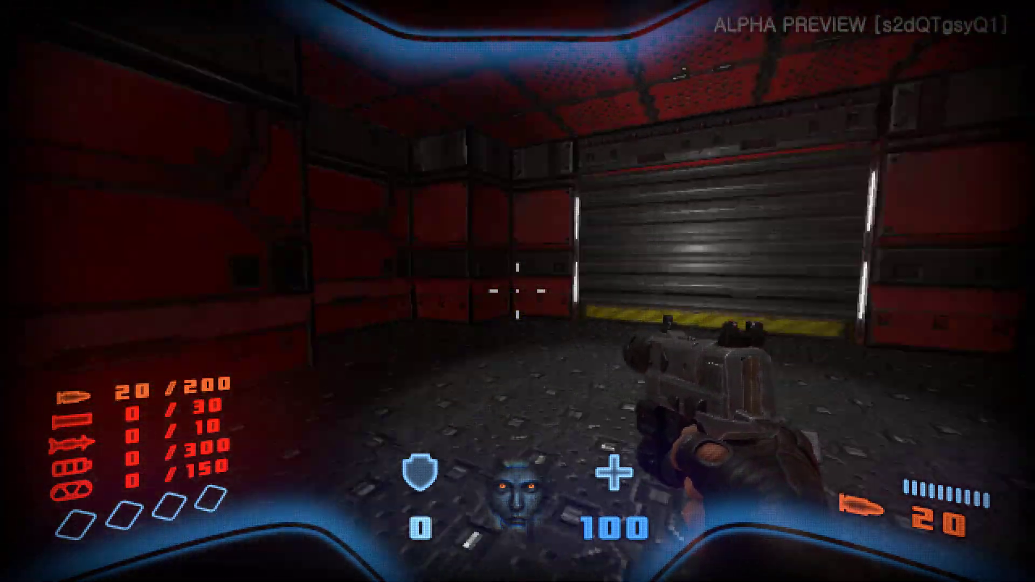
left_click(517, 291)
left_click(517, 291)
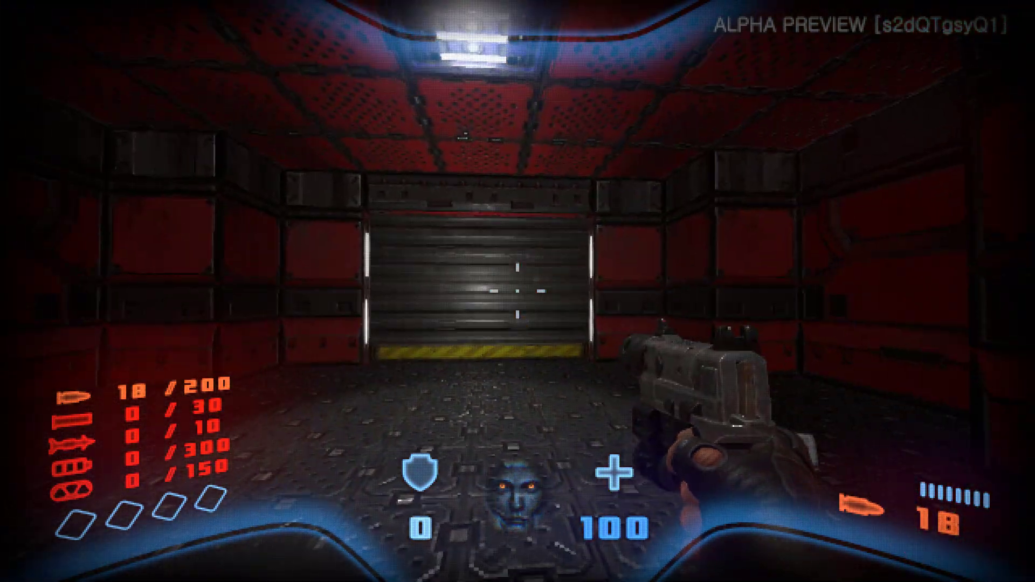
key("w")
left_click(518, 291)
left_click(518, 291)
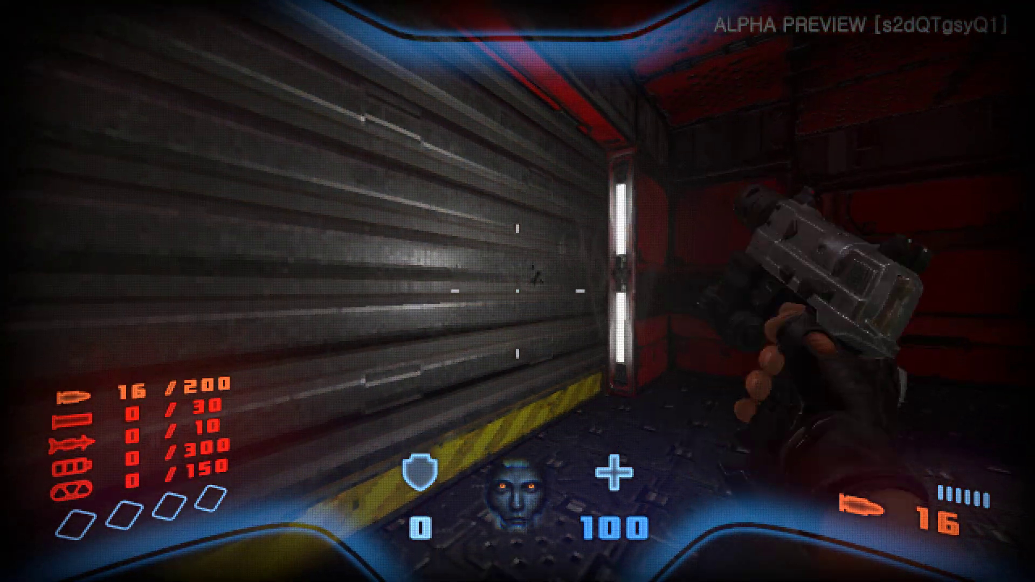
key("s")
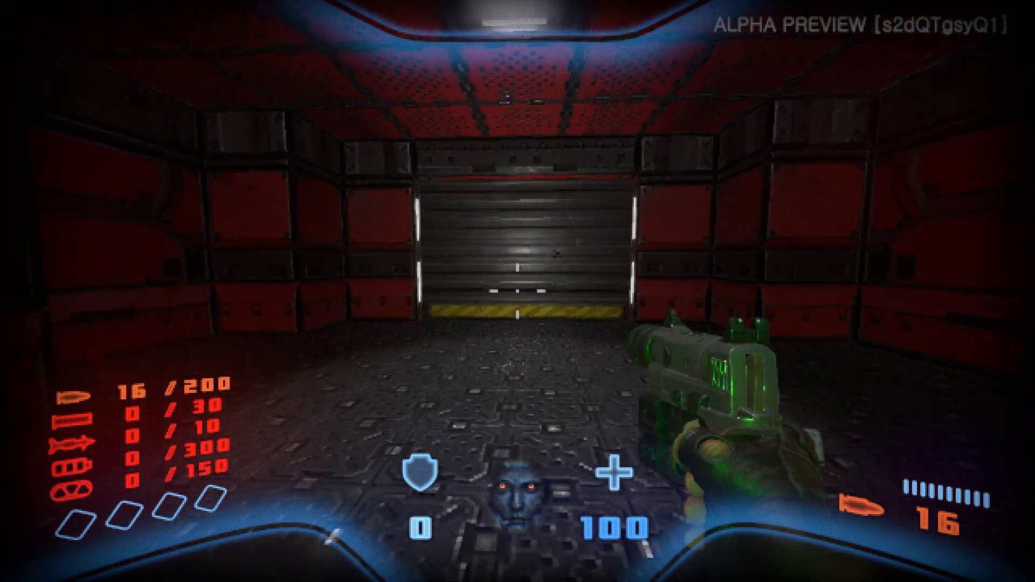
key("Escape")
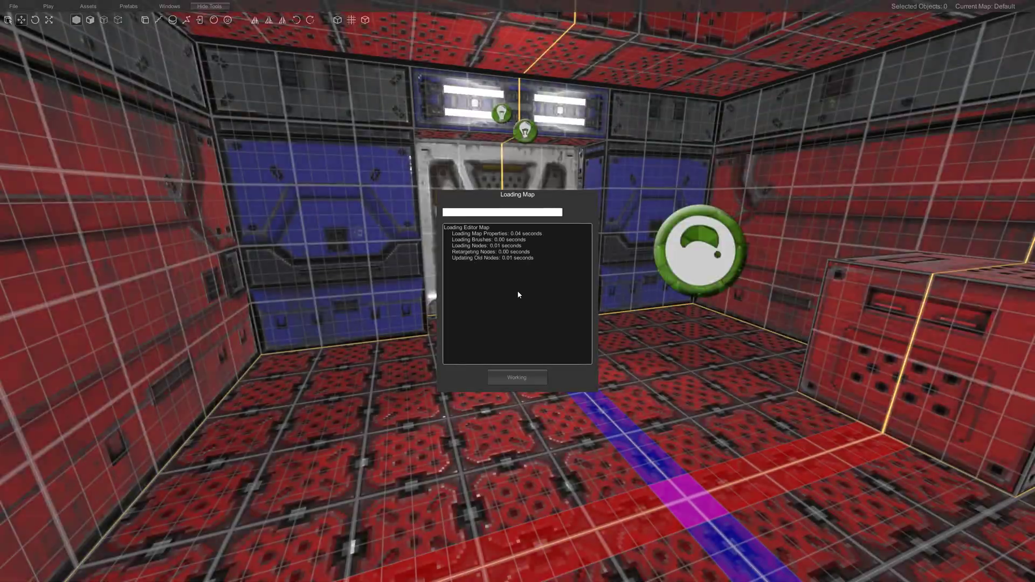
Open the asset library and show its Zombie monsters.
key("w")
right_click_drag(533, 344, 586, 363)
key("w")
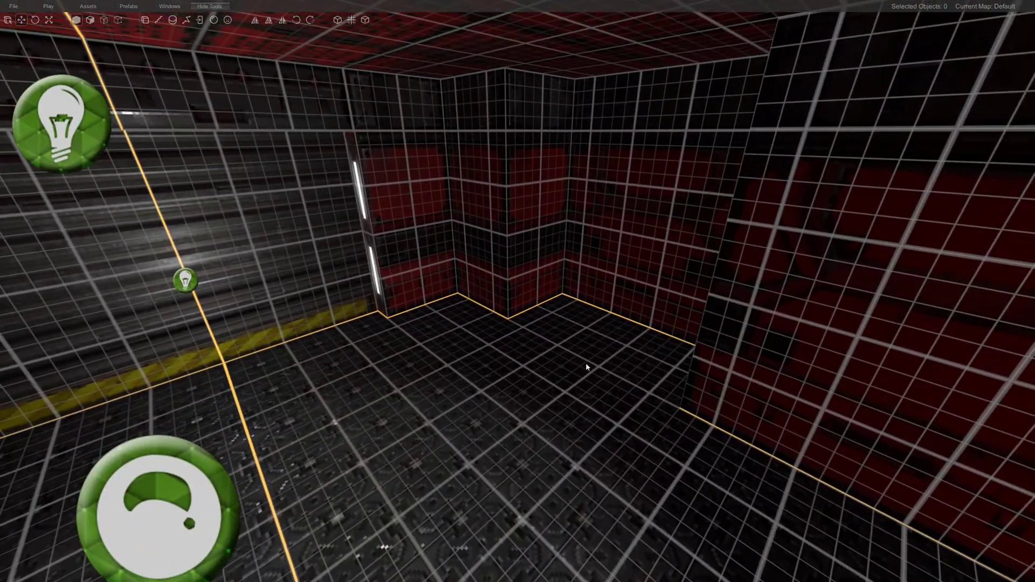
left_click(89, 6)
left_click(98, 18)
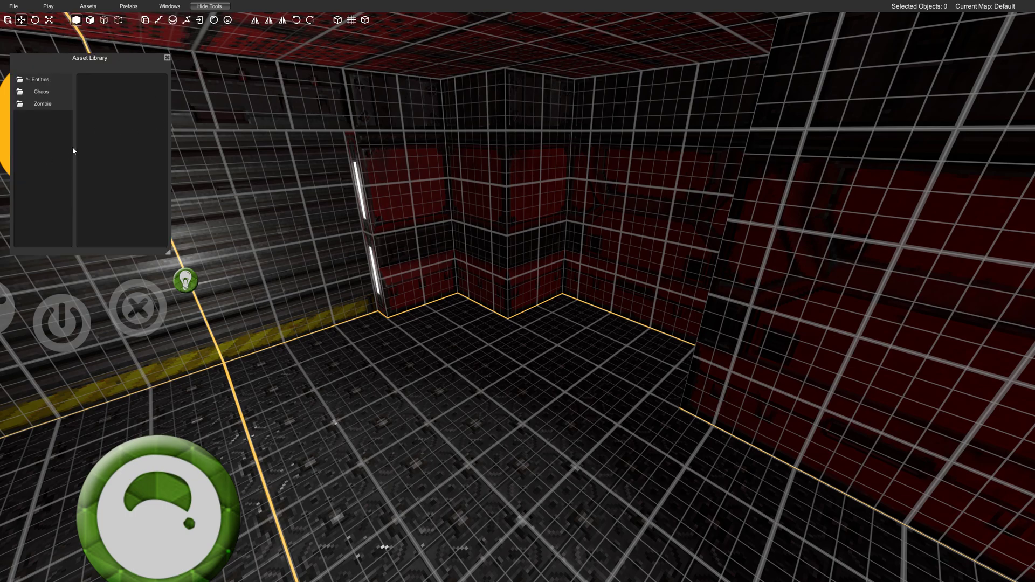
left_click(43, 104)
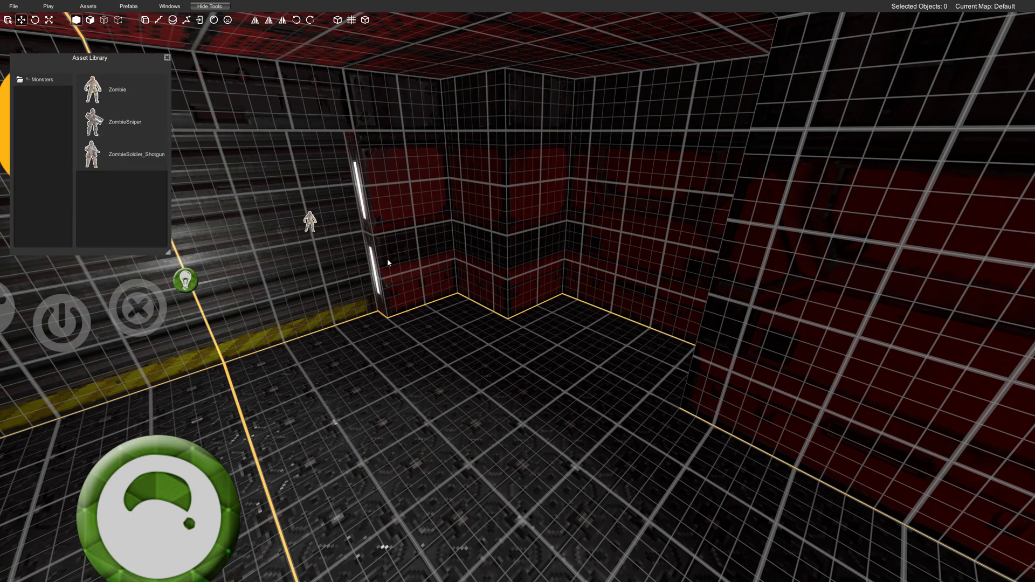
Place a Zombie on the shutter room's floor and move it into the alcove on the exit marker's side.
left_click_drag(608, 332, 608, 335)
right_click_drag(607, 340, 400, 360)
left_click_drag(410, 331, 396, 357)
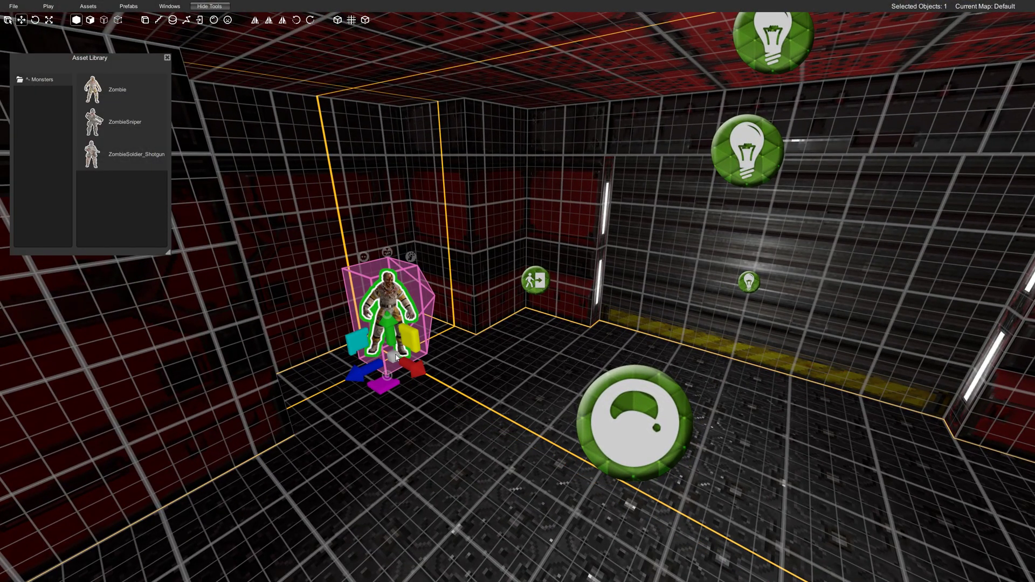
key("Delete")
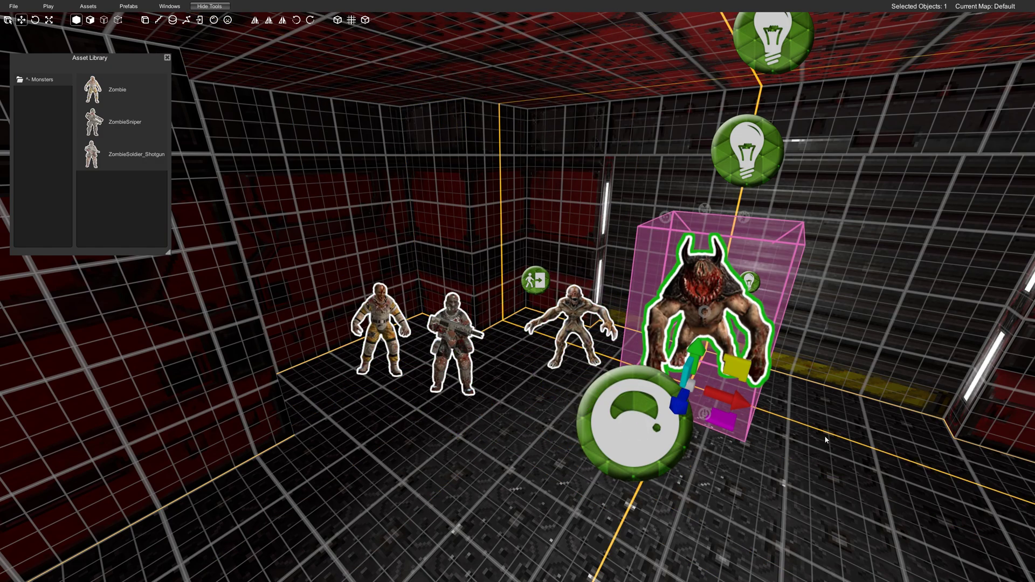
left_click(825, 437)
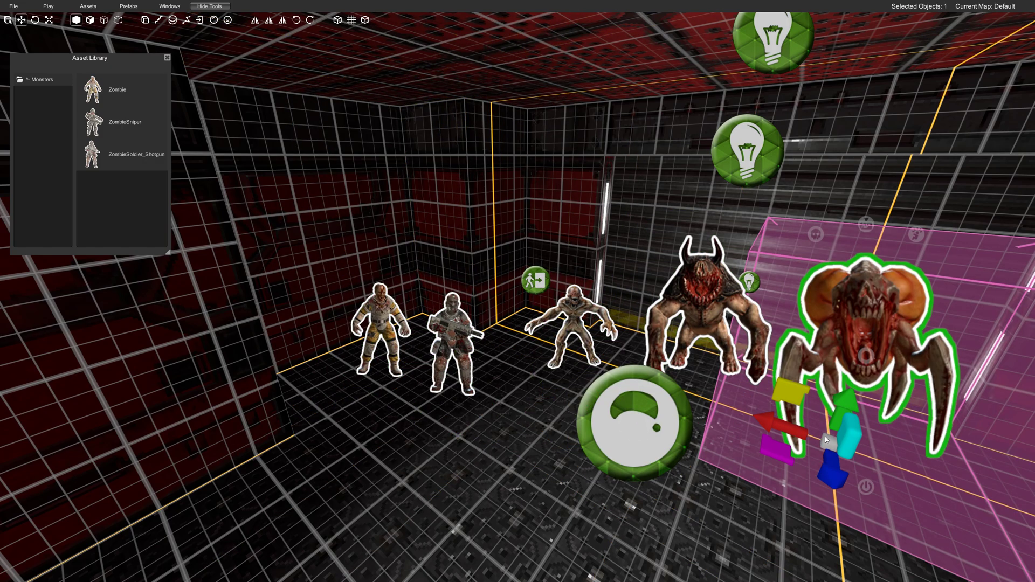
key("ctrl+z")
key("ctrl+z")
key("ctrl+z")
key("ctrl+z")
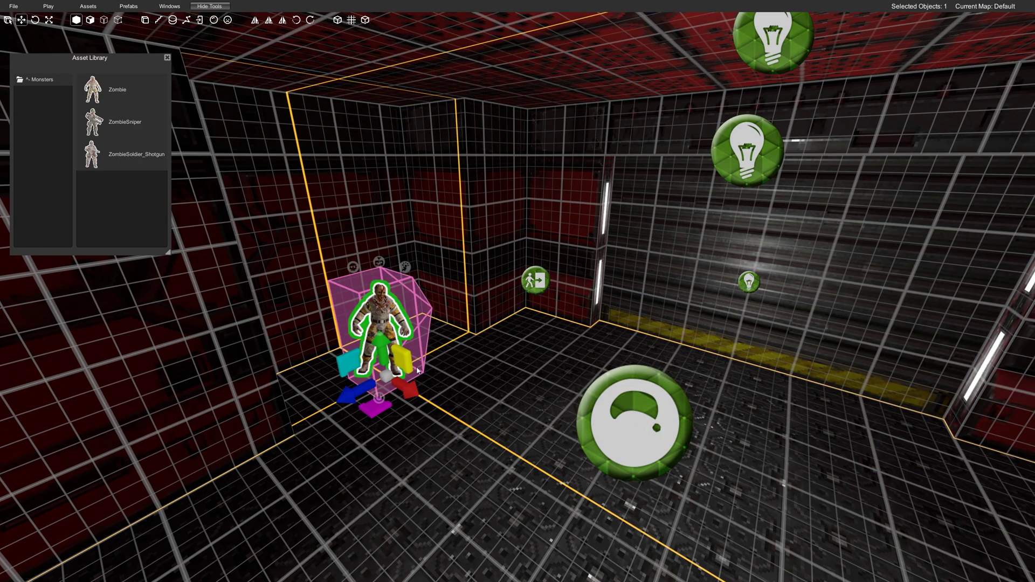
Adjust the zombie's position on the alcove floor and rotate it about the vertical axis to face the room.
left_click_drag(379, 418, 375, 402)
right_click_drag(593, 453, 426, 348)
key("w")
right_click_drag(421, 281, 545, 351)
key("e")
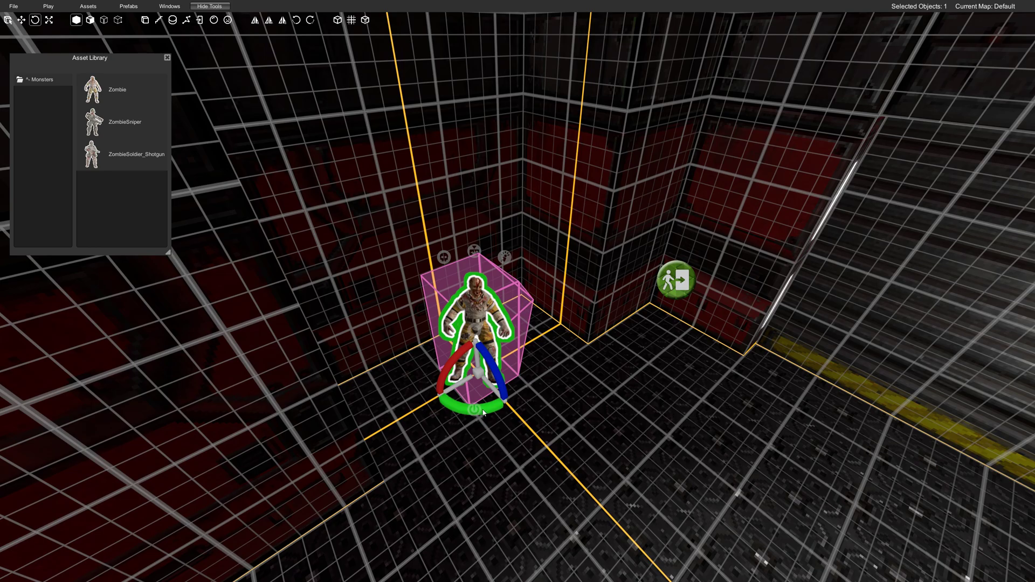
left_click_drag(482, 413, 462, 393)
Place a second Zombie in the opposite alcove, turned toward the room, and close the asset library.
key("w")
right_click_drag(462, 392, 674, 378)
left_click(561, 310)
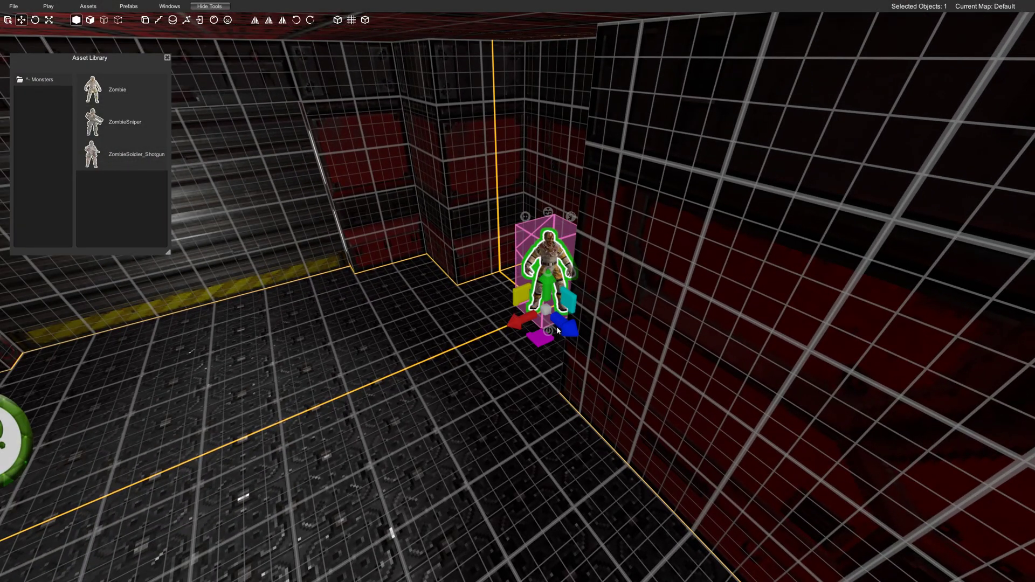
left_click_drag(543, 344, 615, 350)
key("w")
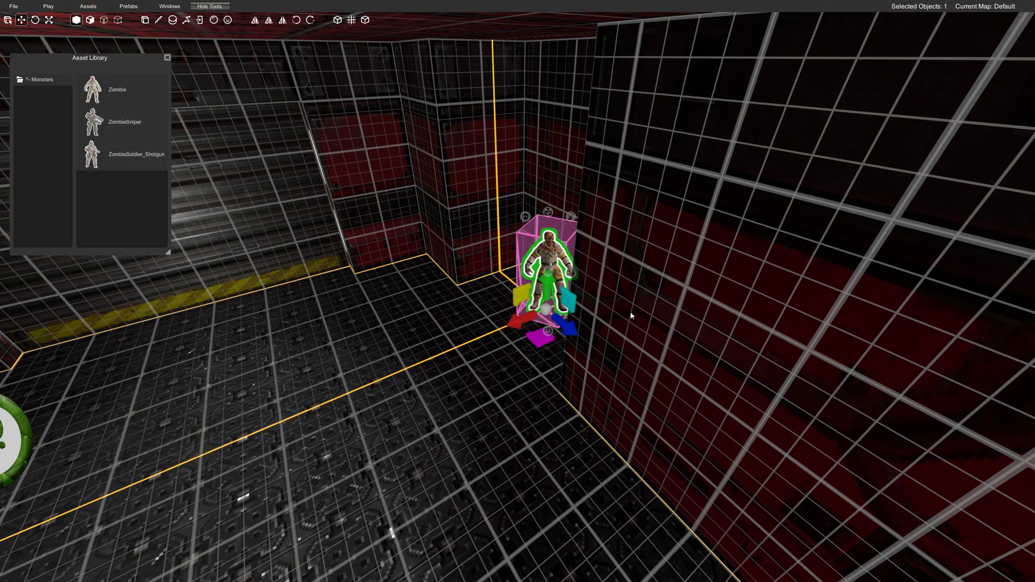
right_click_drag(643, 298, 562, 330)
left_click(167, 58)
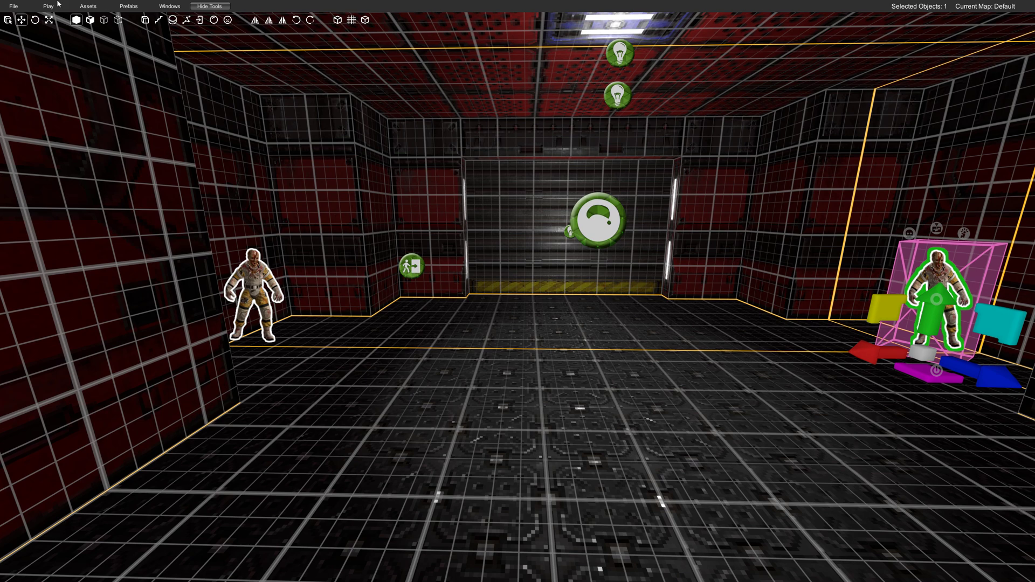
Play the map from the start and open the green-lit door to the shutter room.
left_click(60, 18)
left_click(517, 378)
key("w")
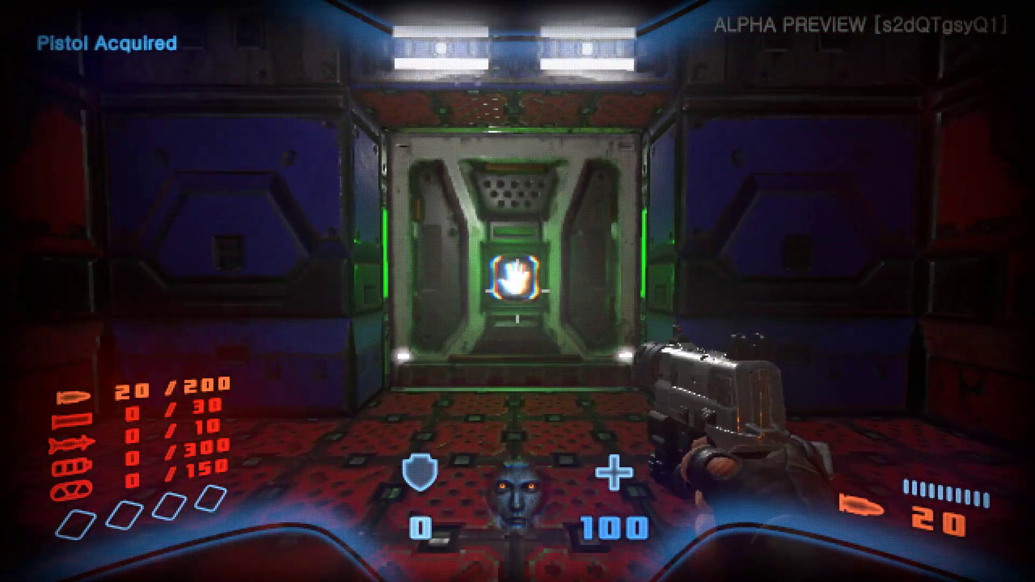
key("e")
Shoot both zombies in the shutter room with the pistol and end the playtest.
left_click(517, 291)
left_click(518, 292)
left_click(517, 291)
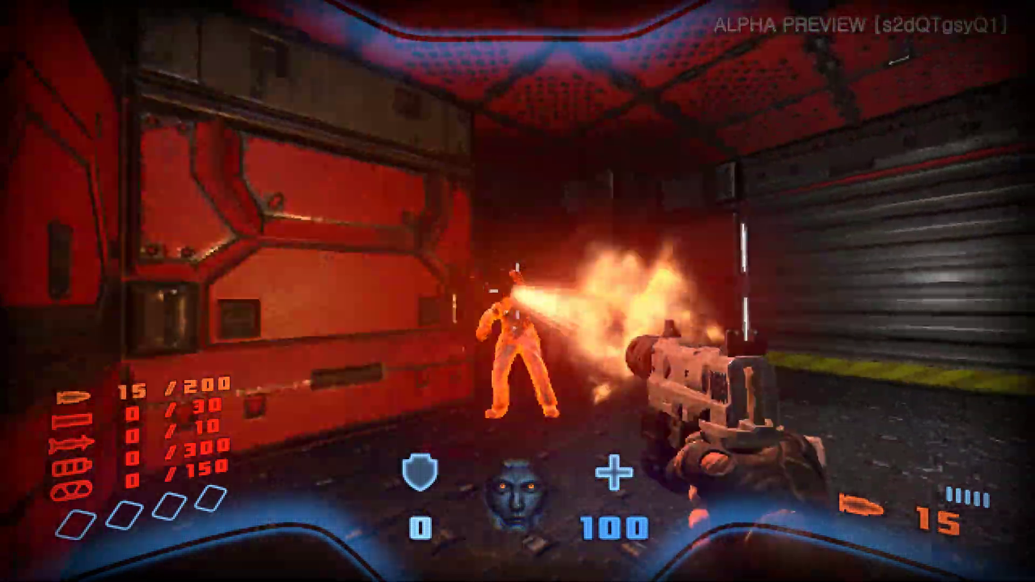
left_click(518, 291)
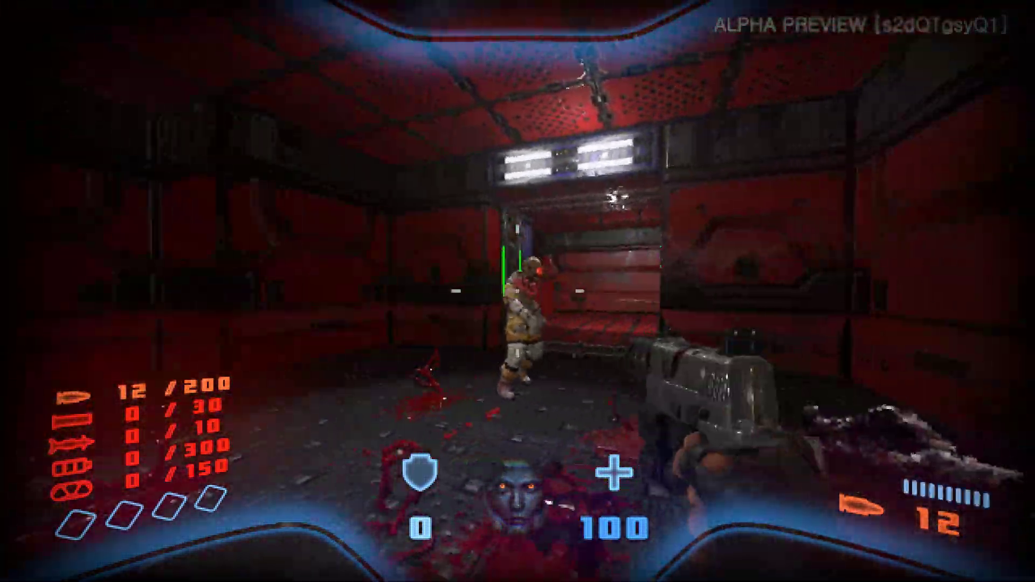
left_click(518, 291)
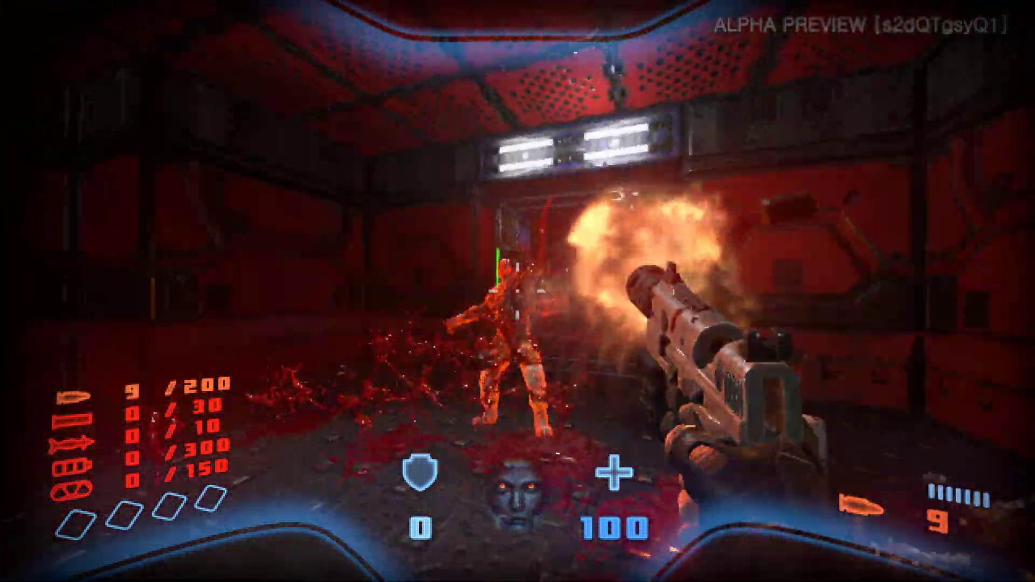
left_click(518, 291)
key("w")
key("w")
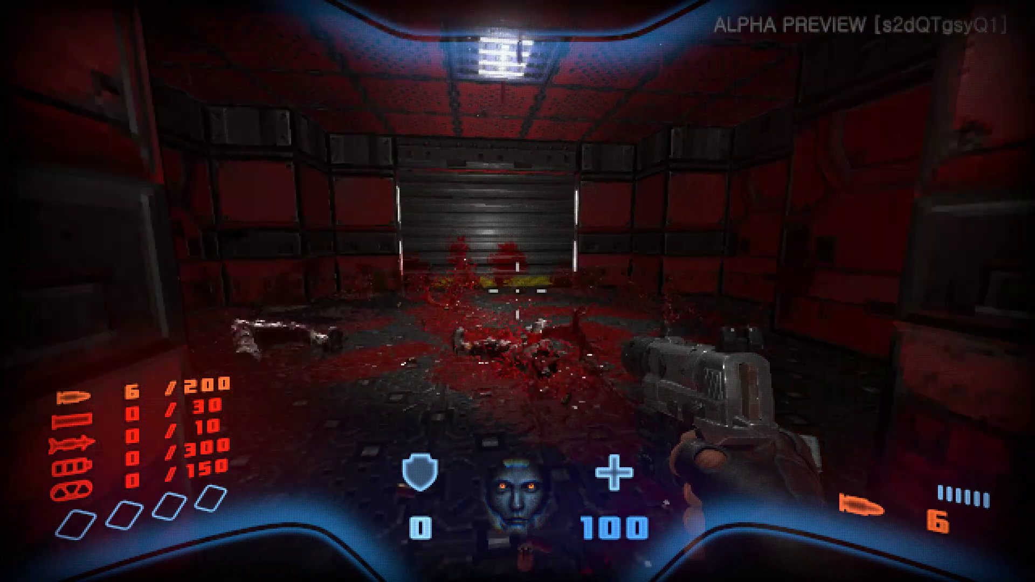
key("w")
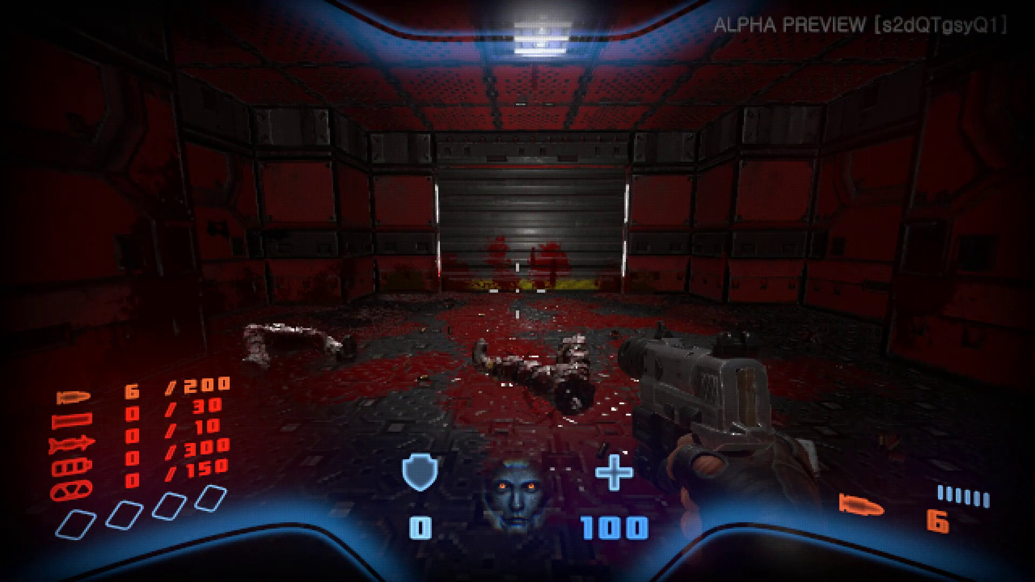
key("Escape")
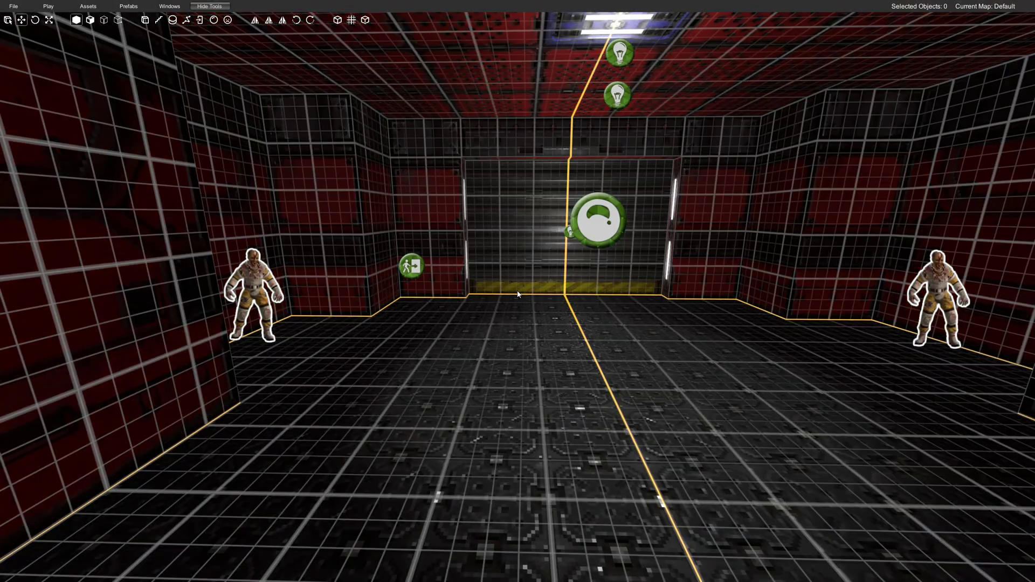
Shift the zombie on the exit marker's side slightly deeper into its alcove along the floor.
right_click_drag(558, 328, 547, 330)
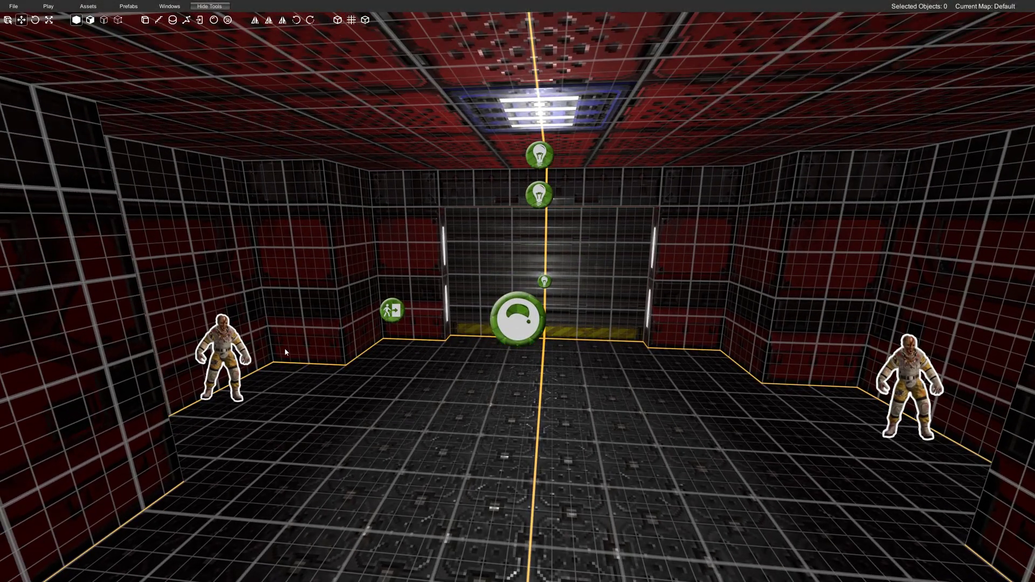
left_click(236, 339)
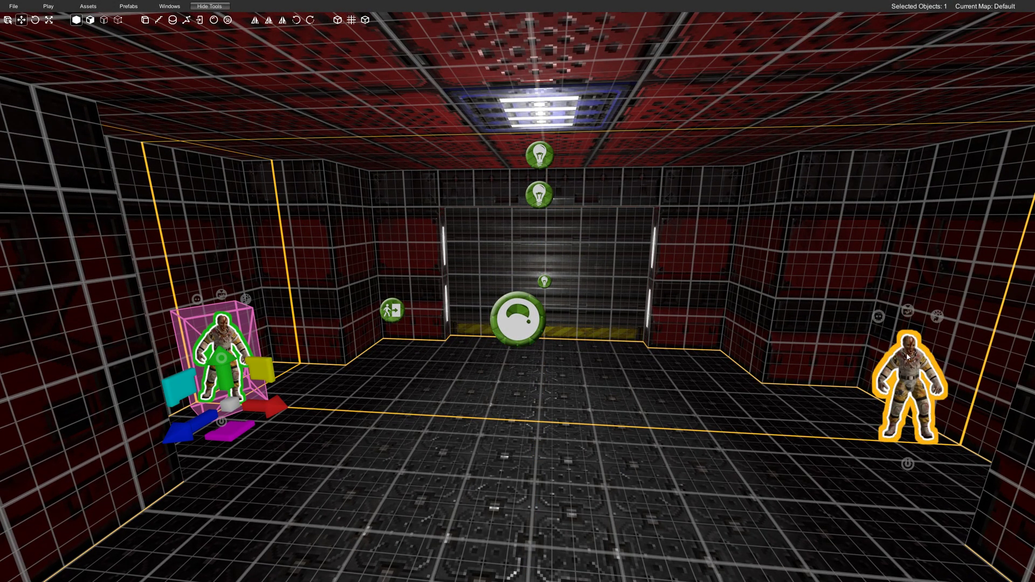
left_click_drag(243, 427, 251, 417)
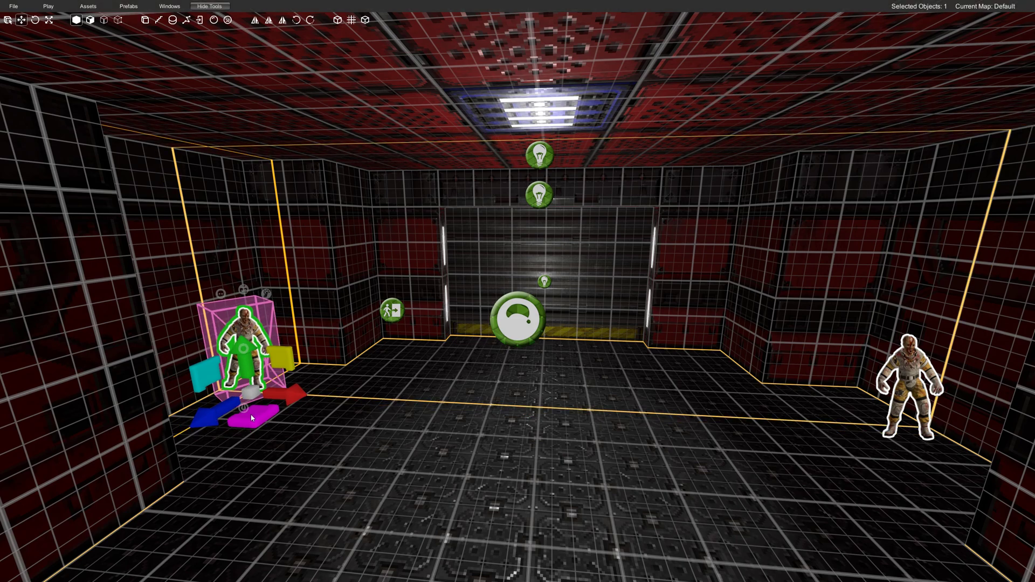
Select both zombies together and open their shared properties.
left_click(918, 360, "shift")
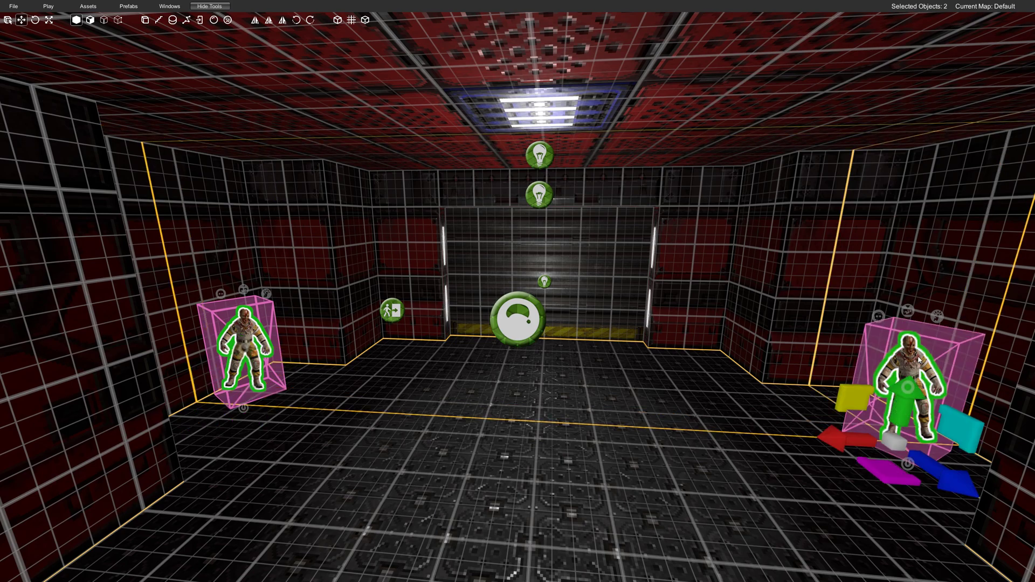
left_click(256, 334, "shift")
key("Tab")
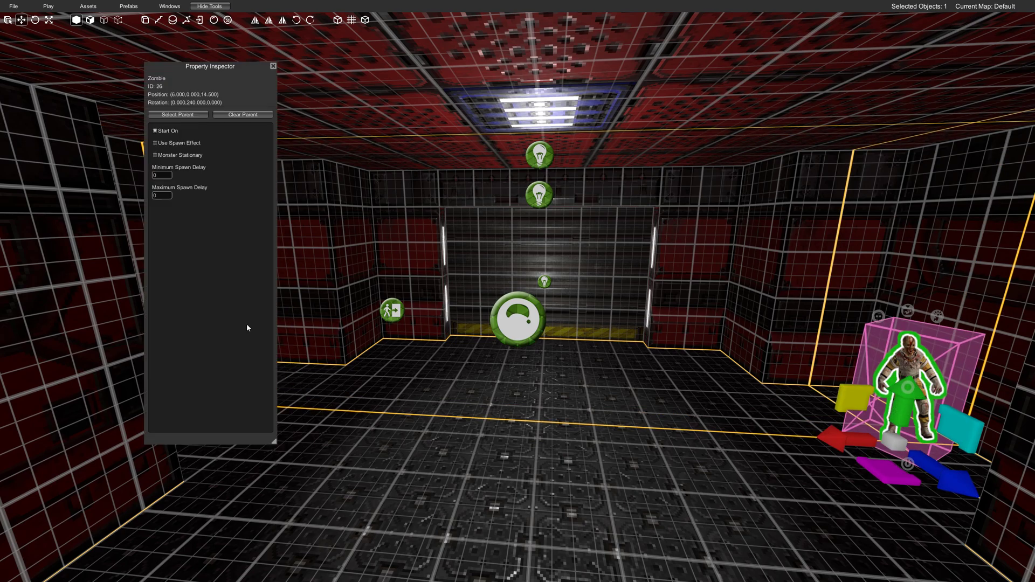
right_click_drag(728, 368, 345, 344)
left_click(343, 327, "shift")
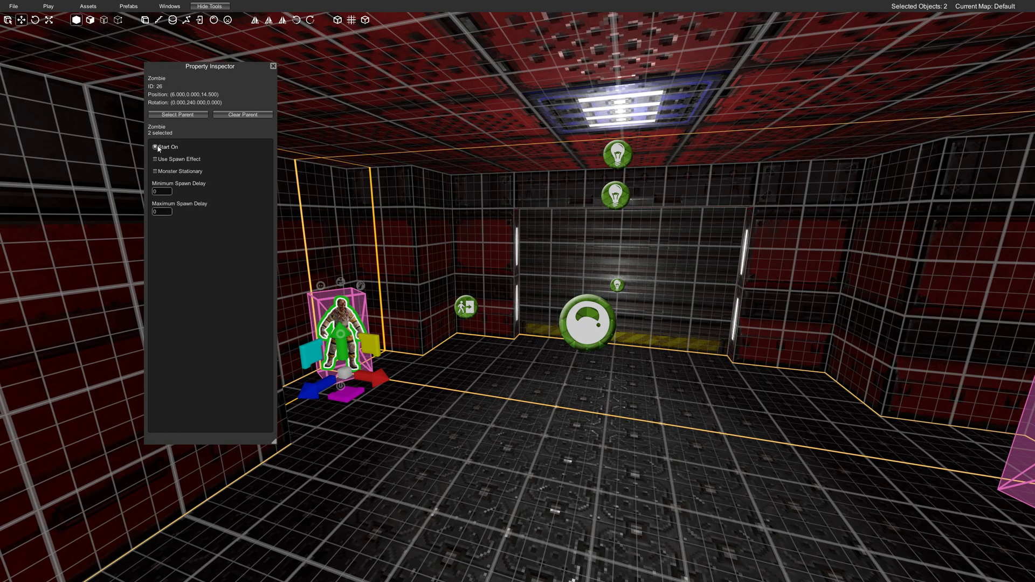
For both zombies, turn off Start On, turn on Use Spawn Effect and set Maximum Spawn Delay to 1.
left_click_drag(241, 74, 194, 97)
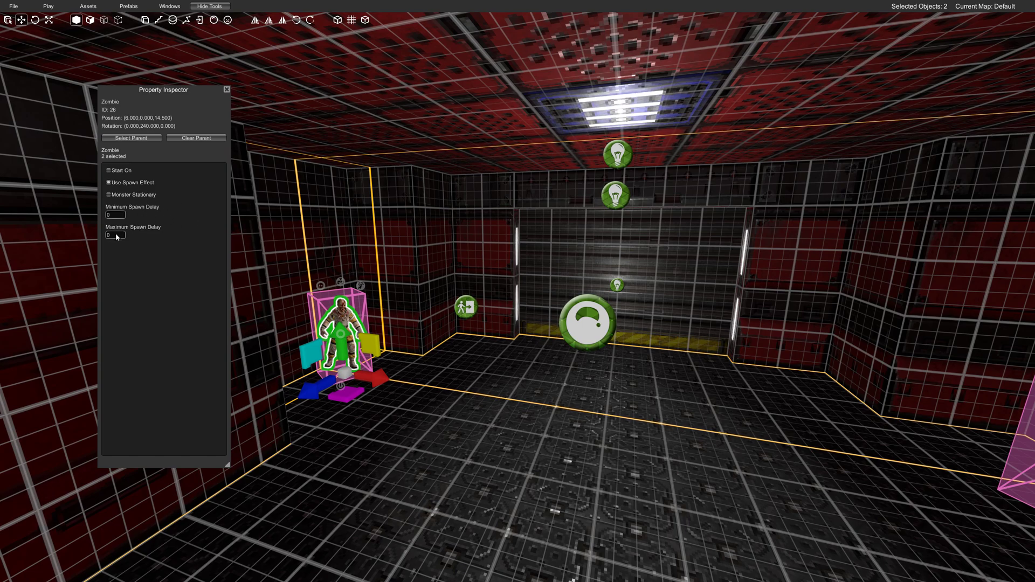
type("1")
right_click_drag(448, 232, 464, 261)
right_click_drag(793, 407, 882, 398)
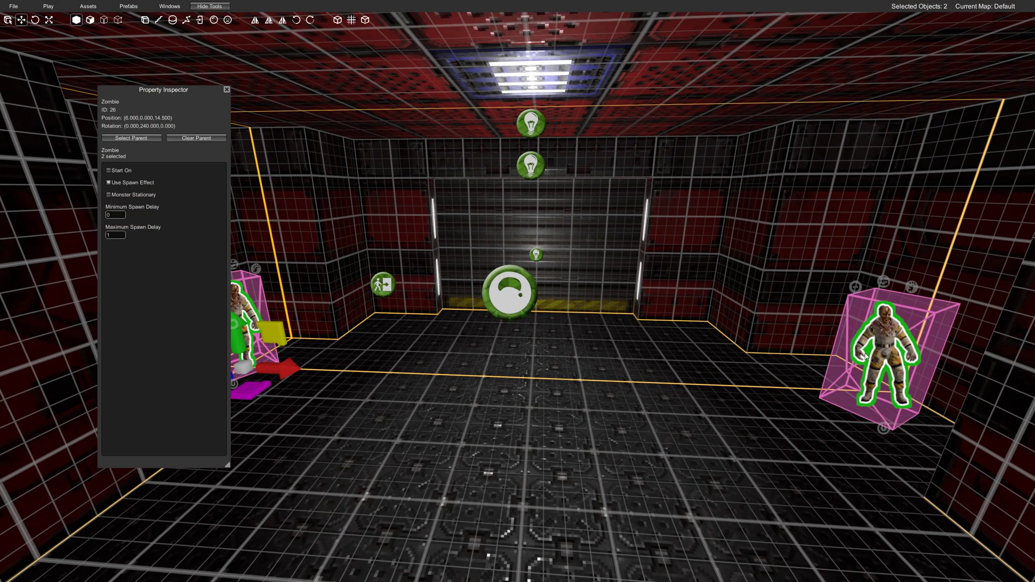
right_click_drag(865, 354, 837, 370)
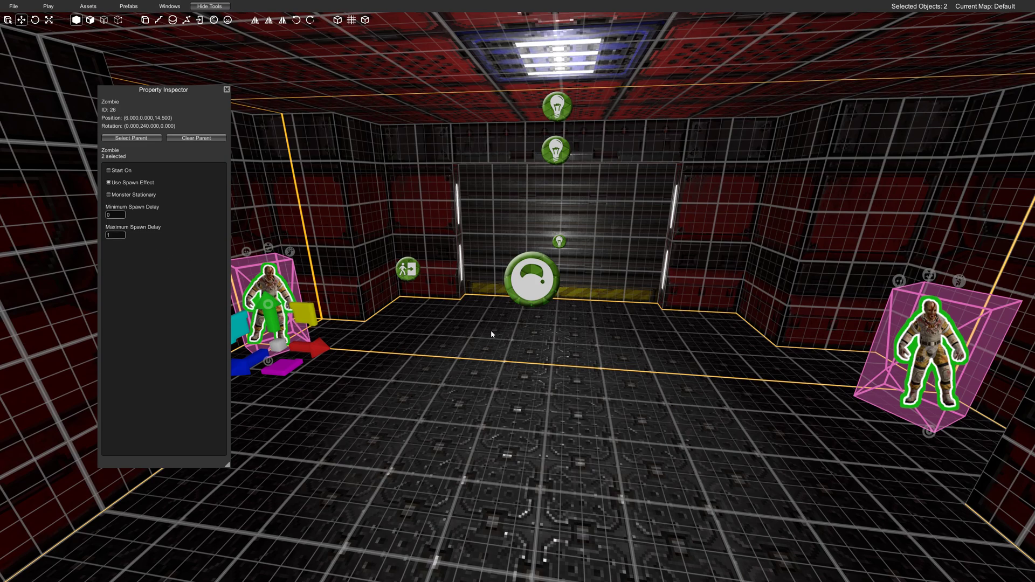
Playtest the map from its start, open the door into the shutter room, look for the zombies and end the playtest.
left_click(497, 366)
left_click(49, 6)
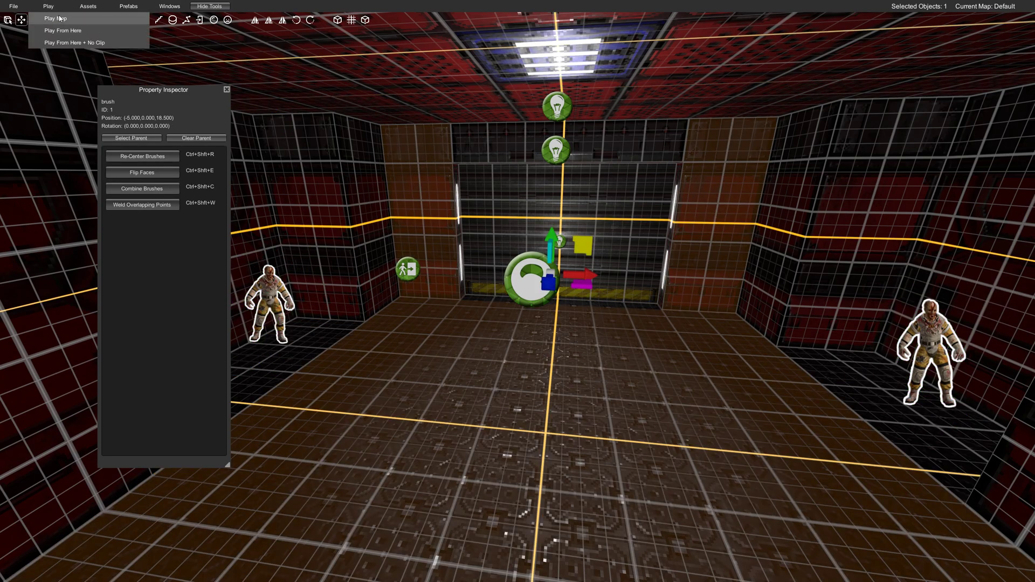
left_click(55, 18)
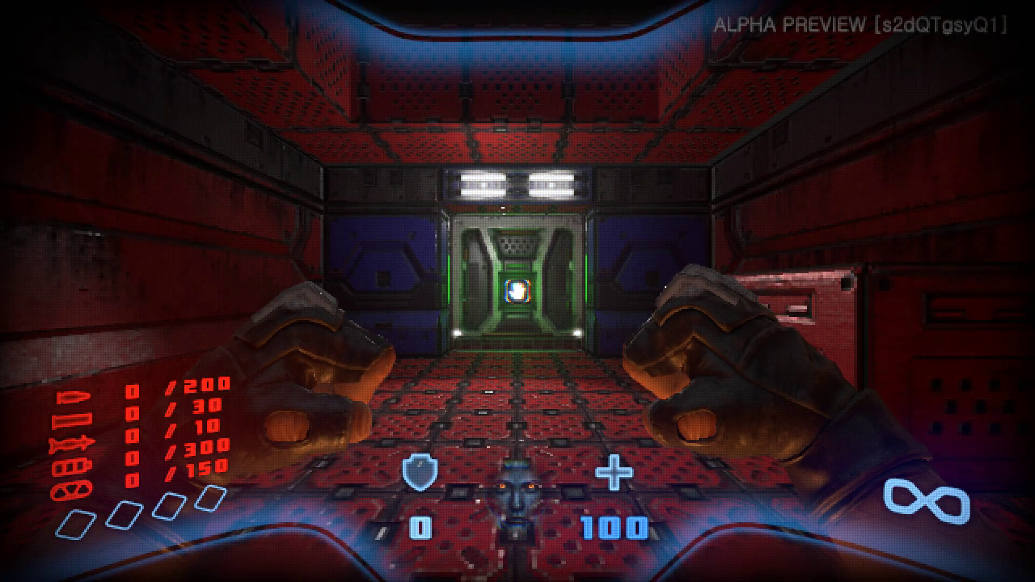
key("w")
key("e")
key("w")
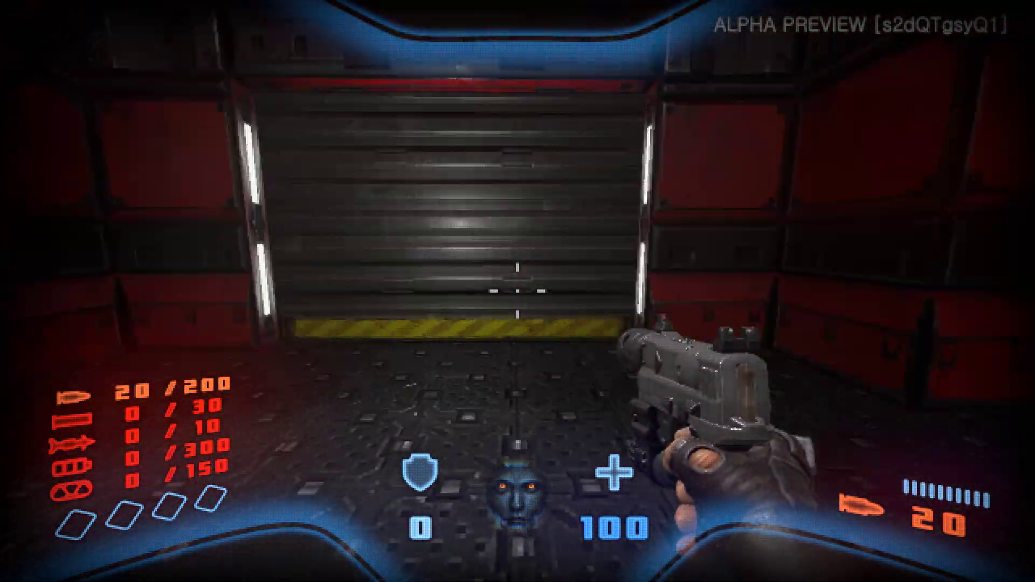
key("Escape")
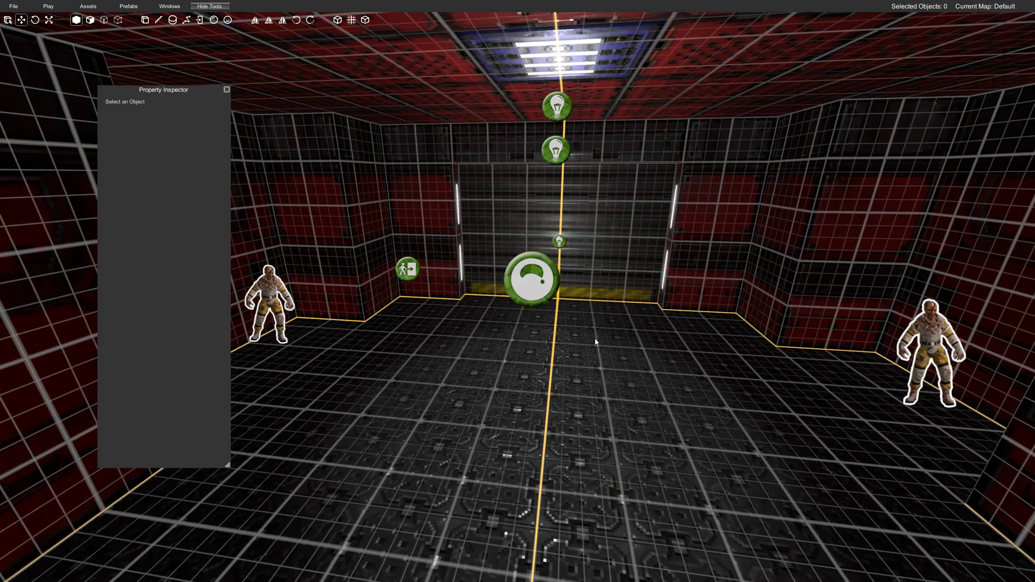
Select the zombie on the exit marker's side and examine the activation and event nodes around its box.
right_click_drag(596, 343, 529, 334)
left_click(450, 251)
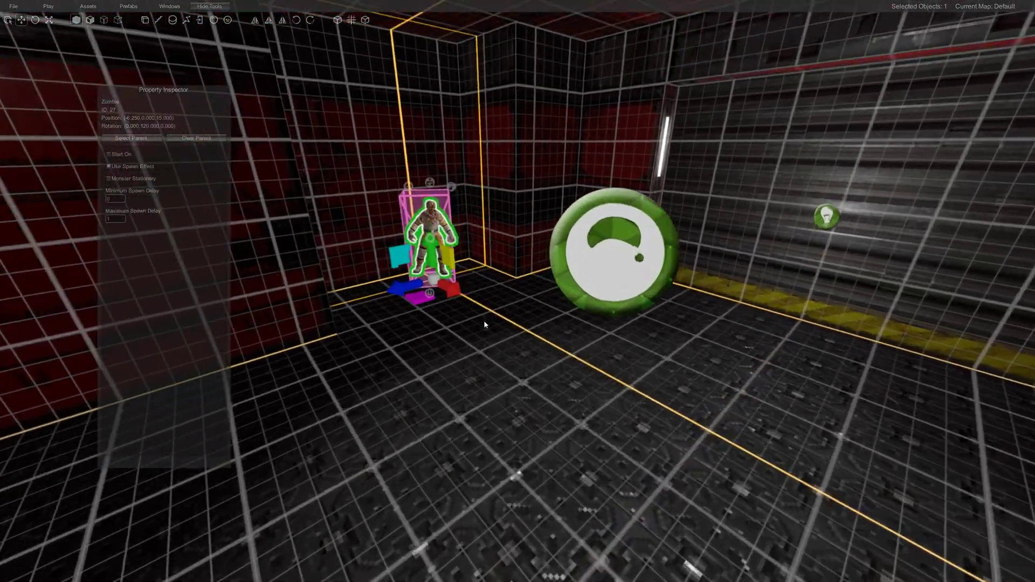
key("w")
right_click_drag(468, 284, 489, 322)
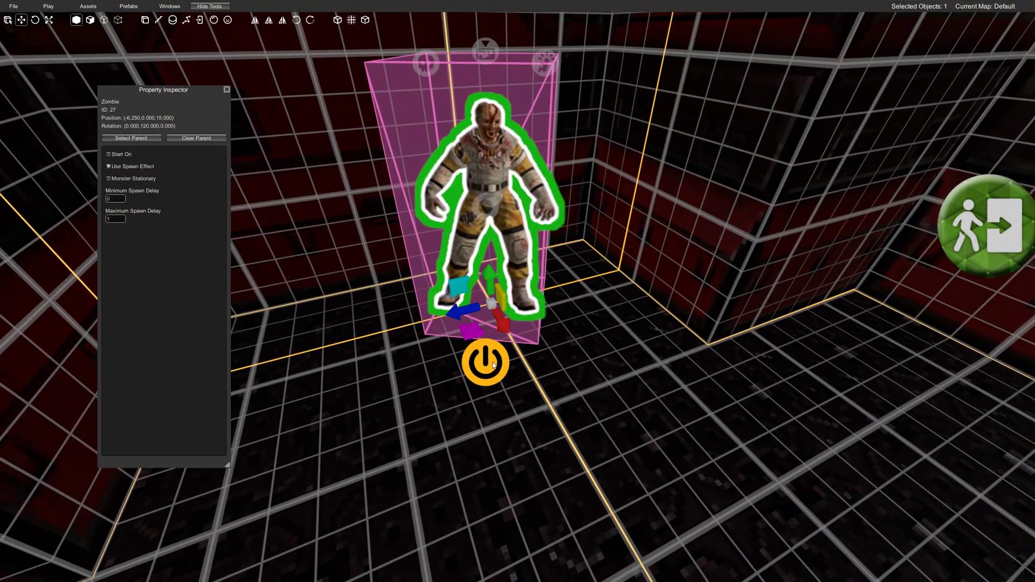
key("s")
right_click_drag(495, 367, 526, 363)
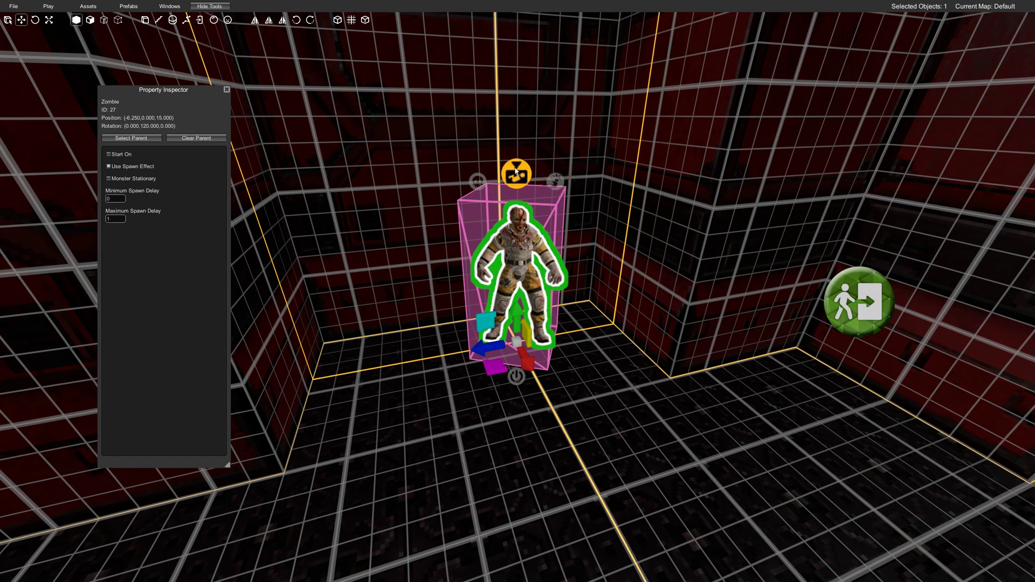
key("q")
right_click_drag(537, 188, 517, 186)
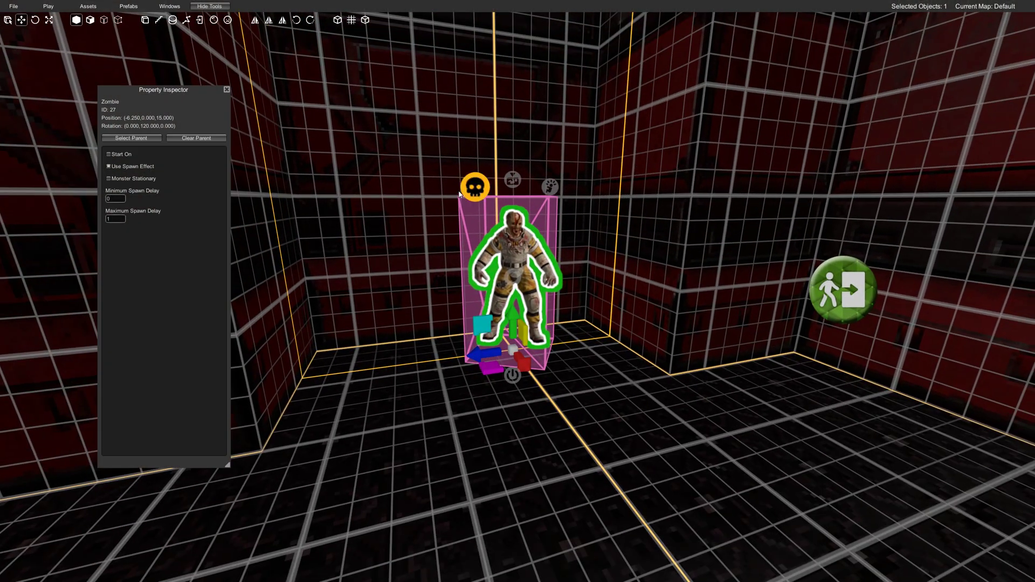
scroll(629, 187, "down", 3)
scroll(480, 281, "up", 3)
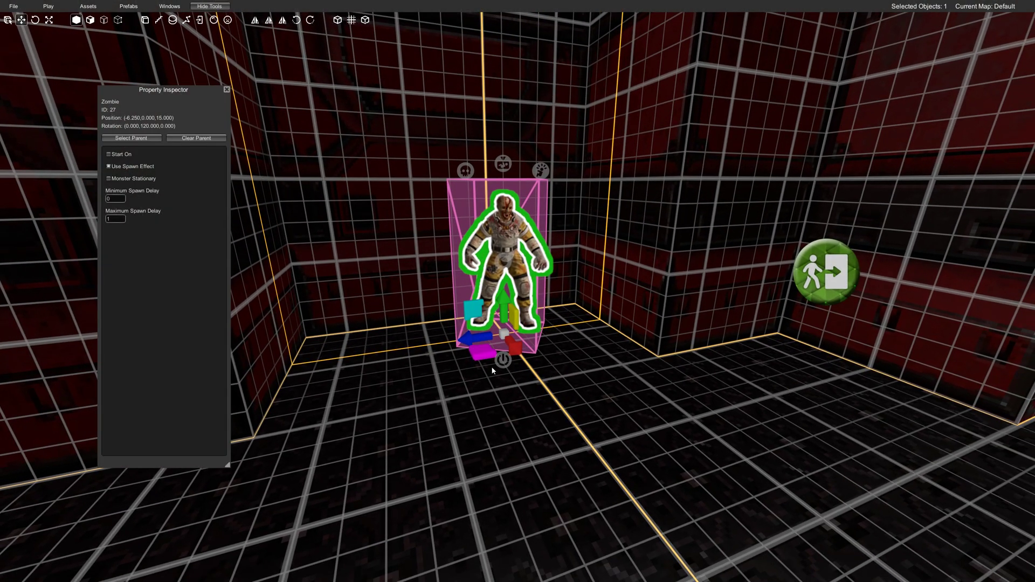
Link the entrance door's opening output directly to the activation input of each zombie.
right_click_drag(505, 369, 704, 311)
key("s")
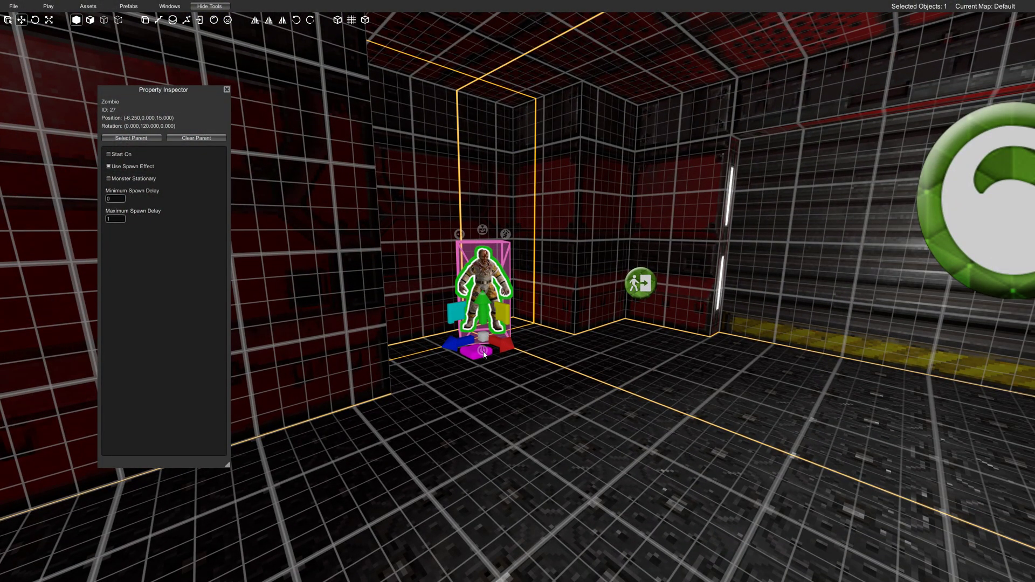
key("w")
right_click_drag(483, 352, 692, 360)
left_click(449, 364)
key("s")
key("w")
mouse_move(770, 363)
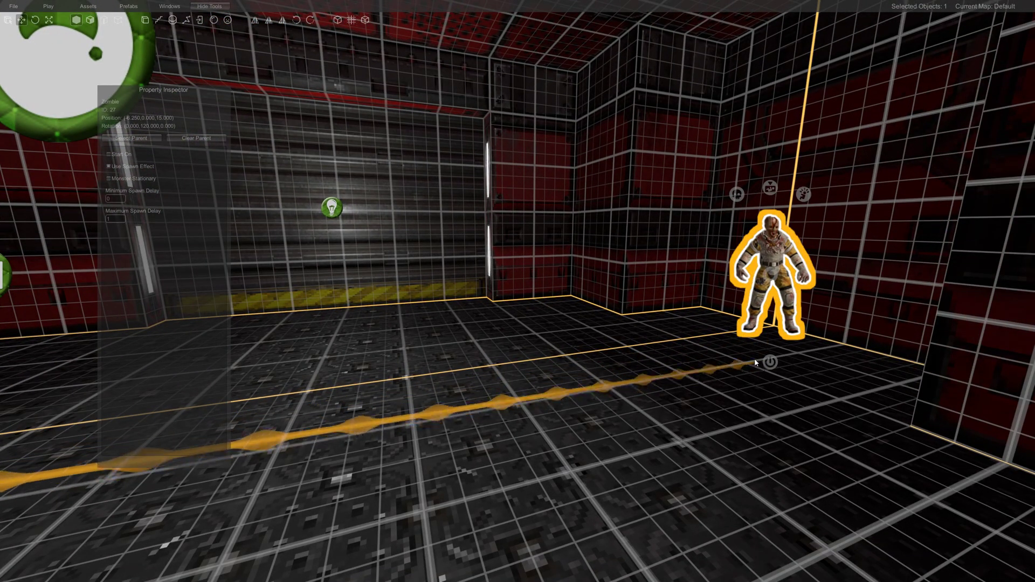
left_click(737, 198)
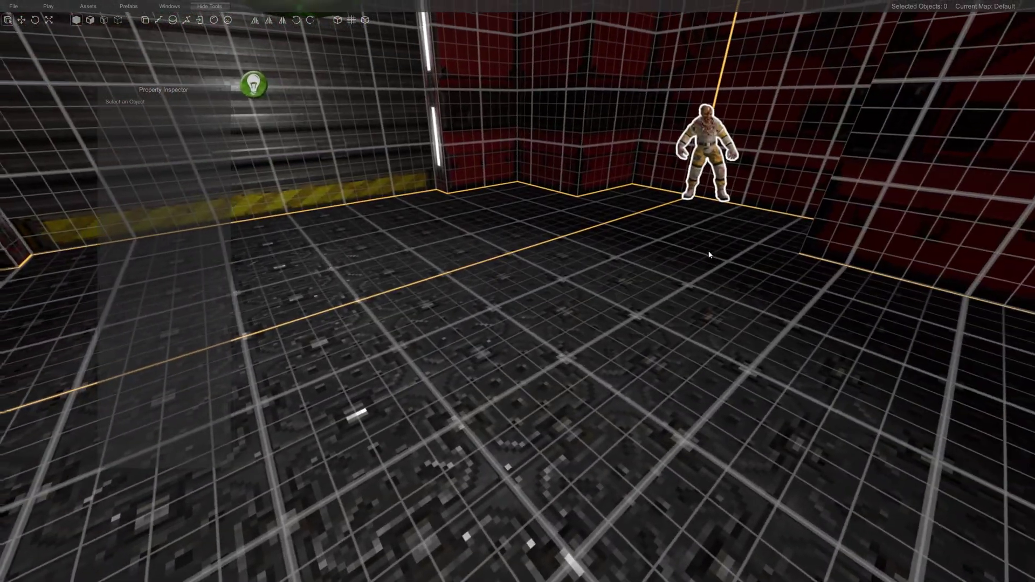
Start a playtest from the current position at the entrance door and go through it into the shutter room.
mouse_move(703, 235)
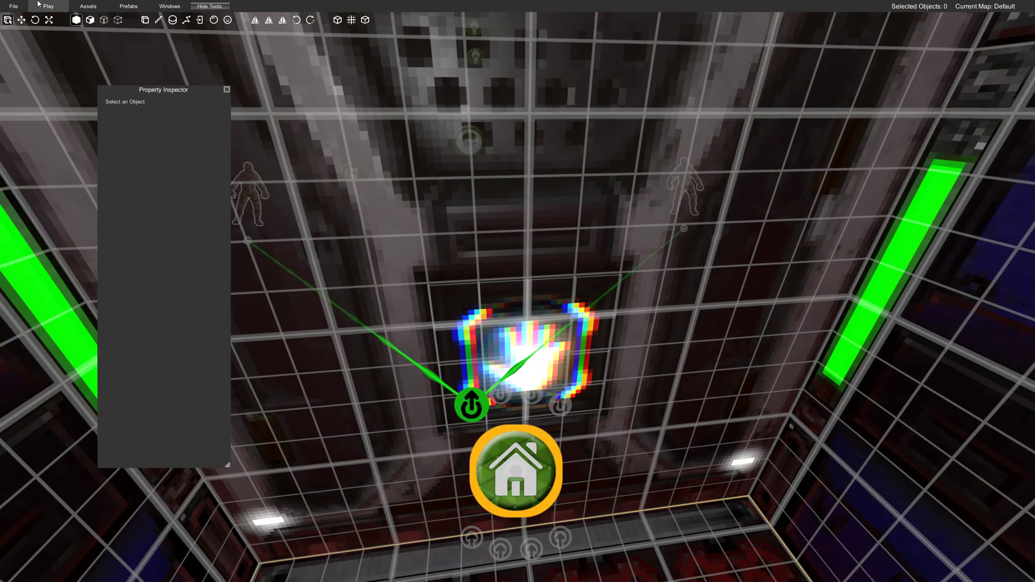
left_click(48, 5)
left_click(62, 31)
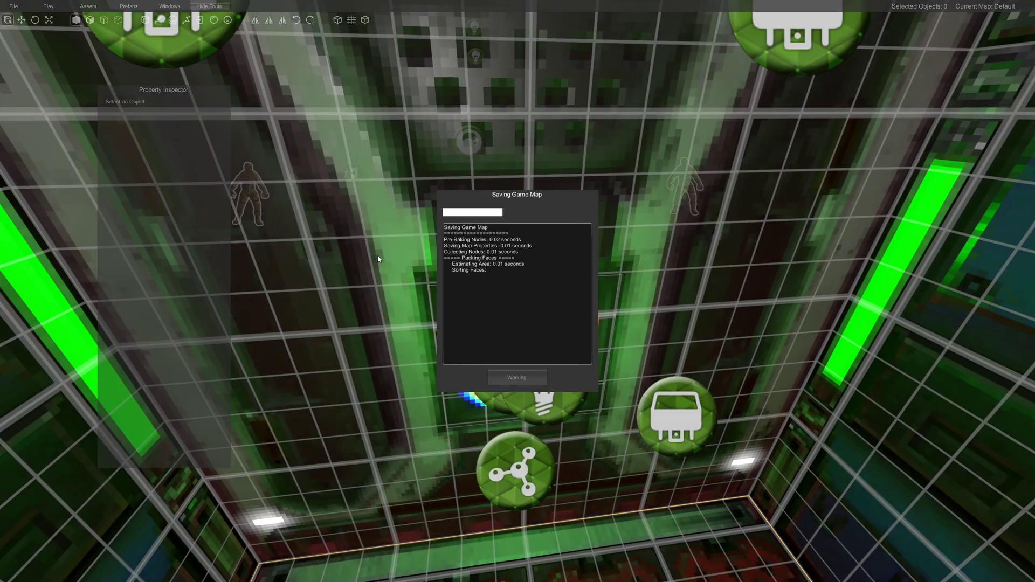
left_click(516, 373)
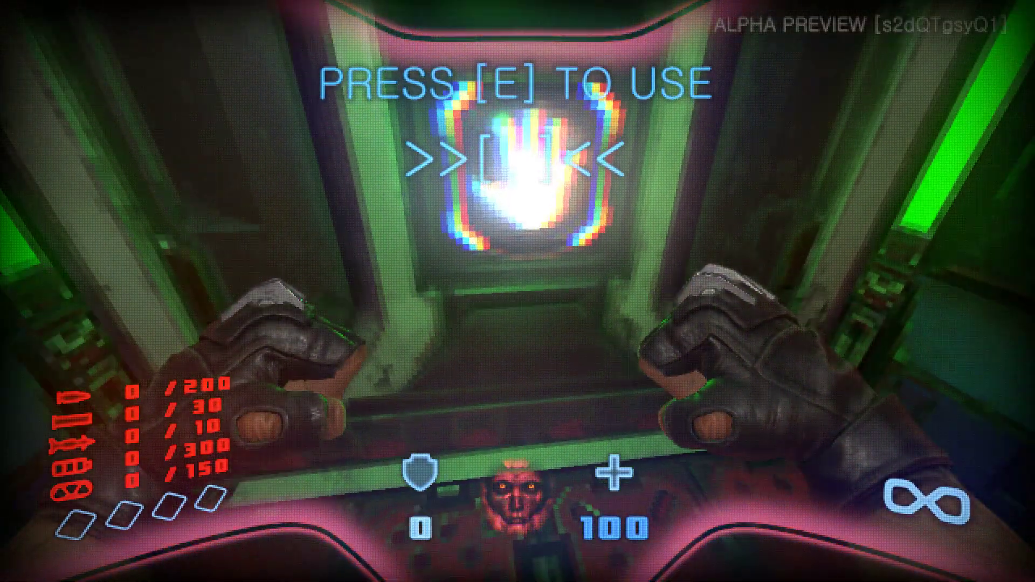
key("w")
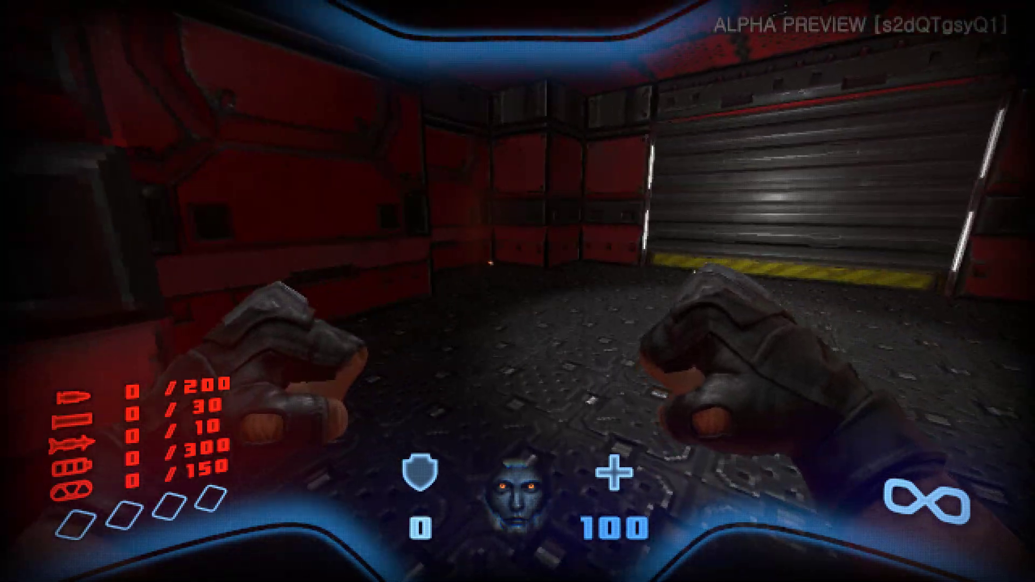
key("w")
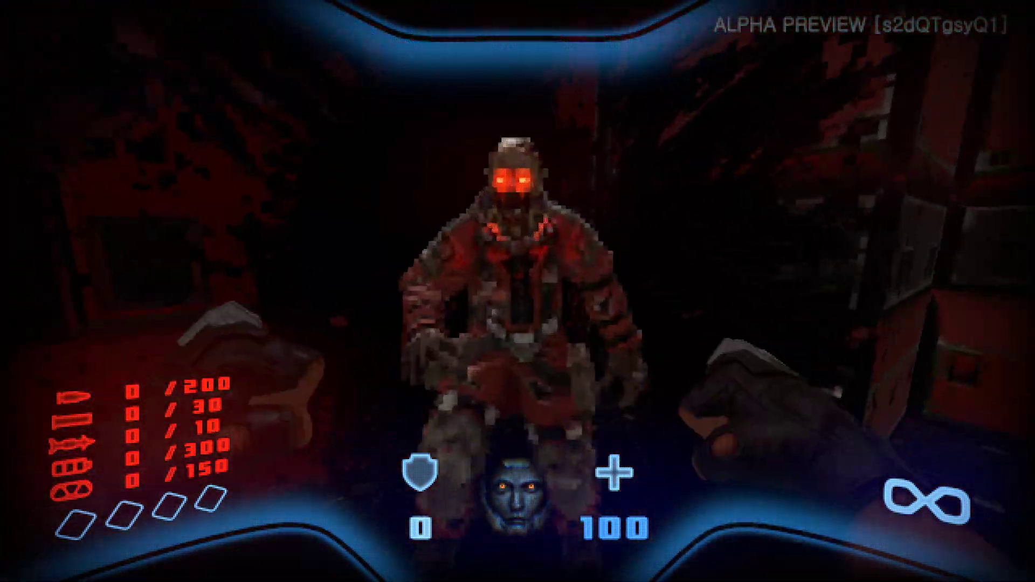
Fight the spawned zombies with bare fists and end the playtest.
left_click(518, 291)
left_click(518, 291)
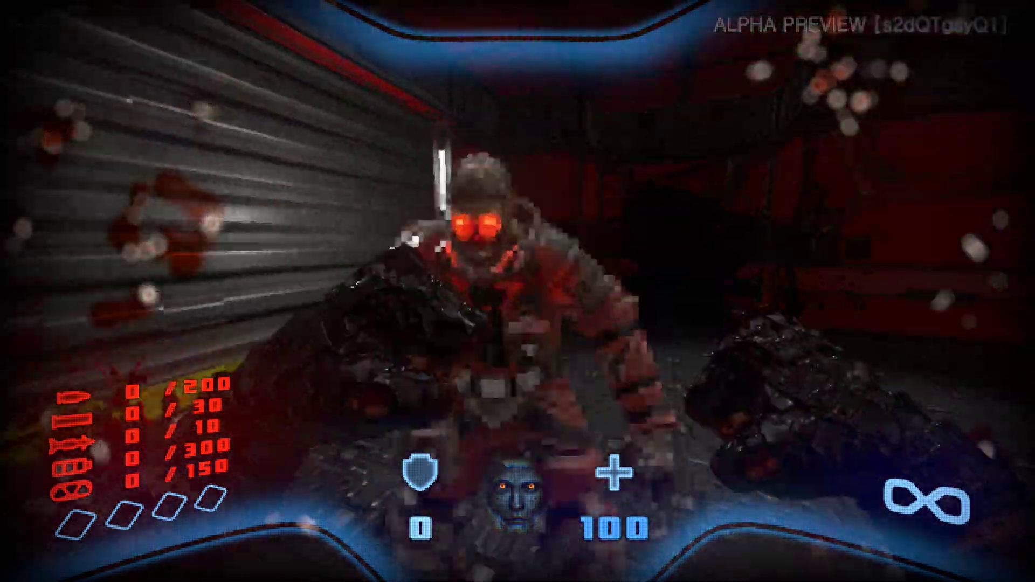
left_click(518, 291)
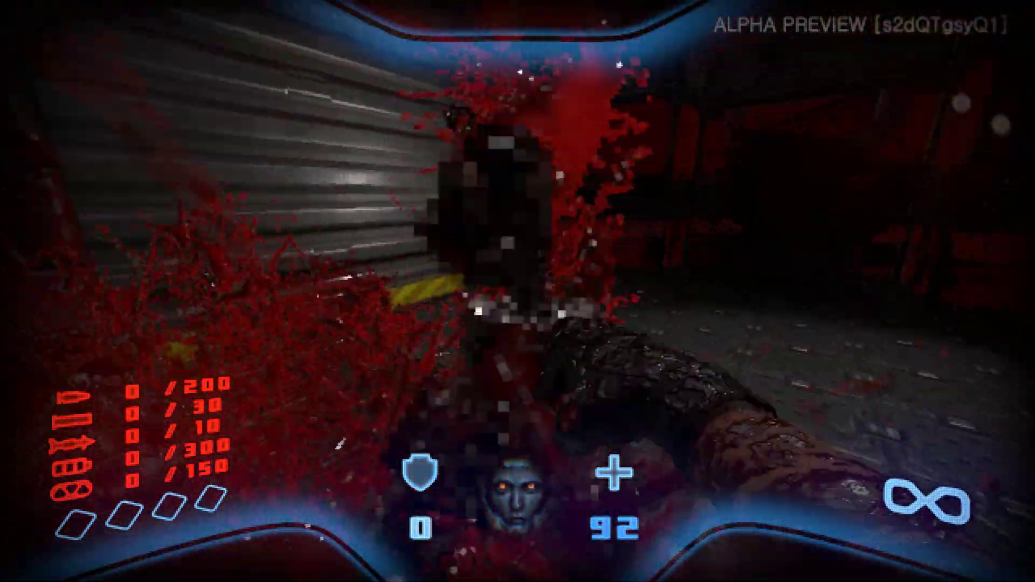
left_click(517, 291)
left_click(517, 291)
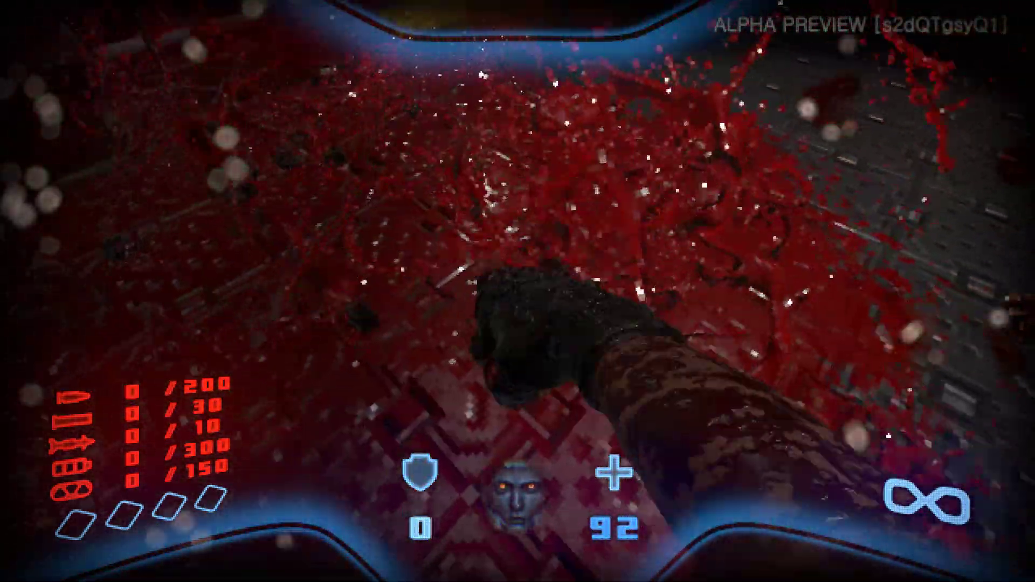
left_click(517, 291)
key("w")
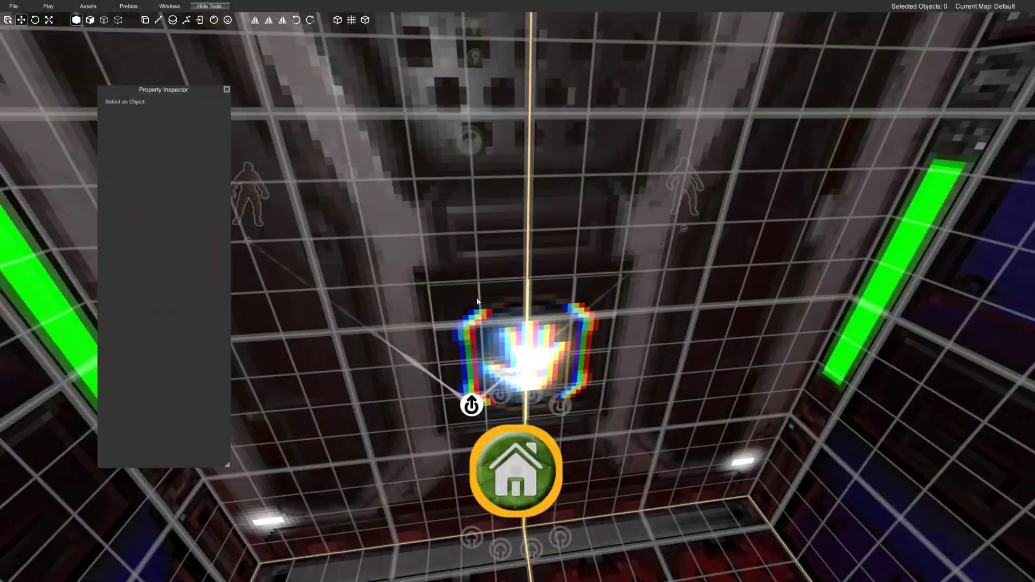
Remove the direct links from the entrance door's opening output to the two zombies.
right_click_drag(477, 302, 448, 323)
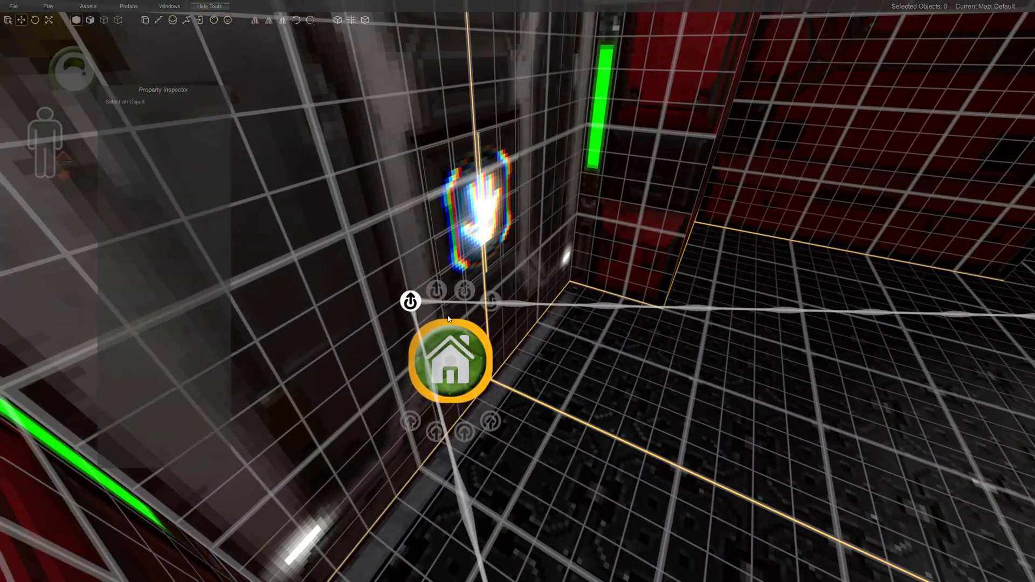
left_click_drag(410, 303, 400, 330)
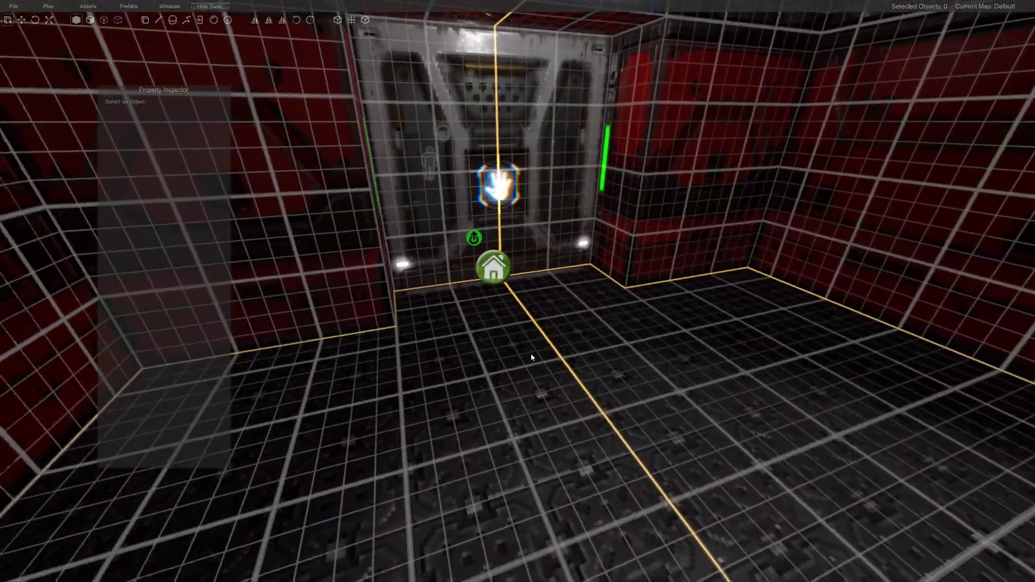
right_click_drag(532, 357, 495, 336)
Place a Relay from the asset library on the floor in front of the entrance door.
left_click(89, 6)
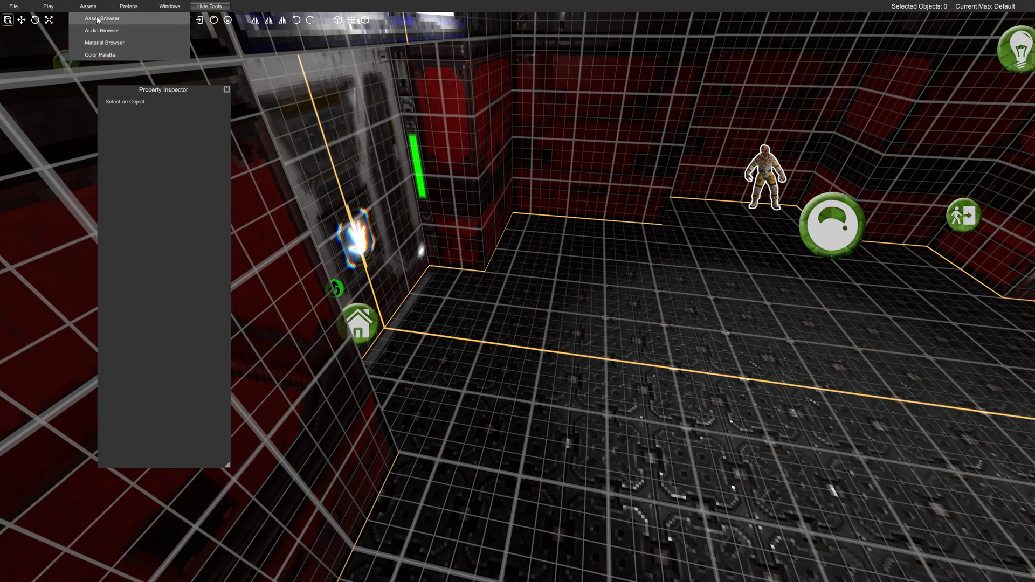
left_click(98, 19)
left_click(43, 115)
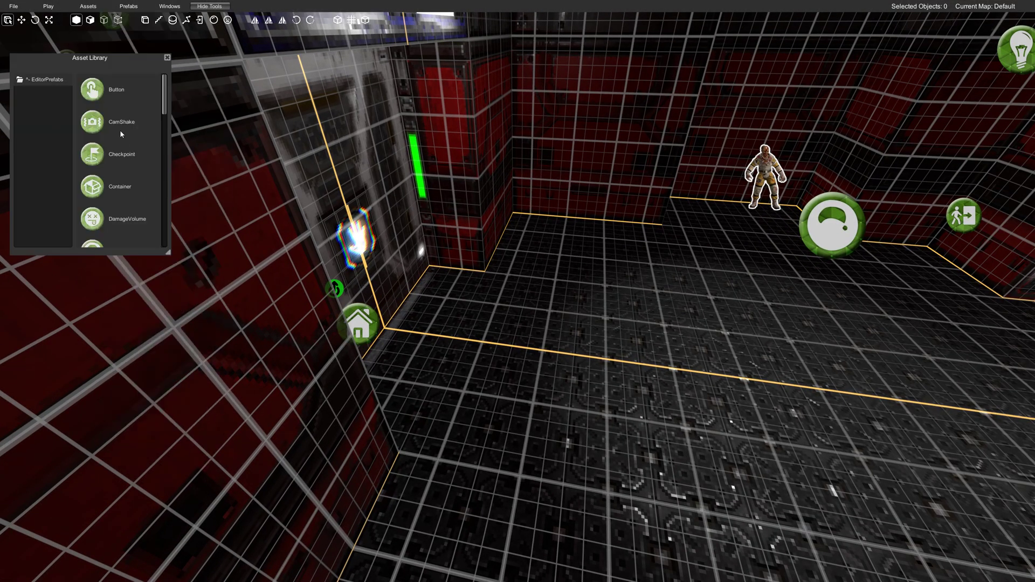
scroll(110, 134, "down", 5)
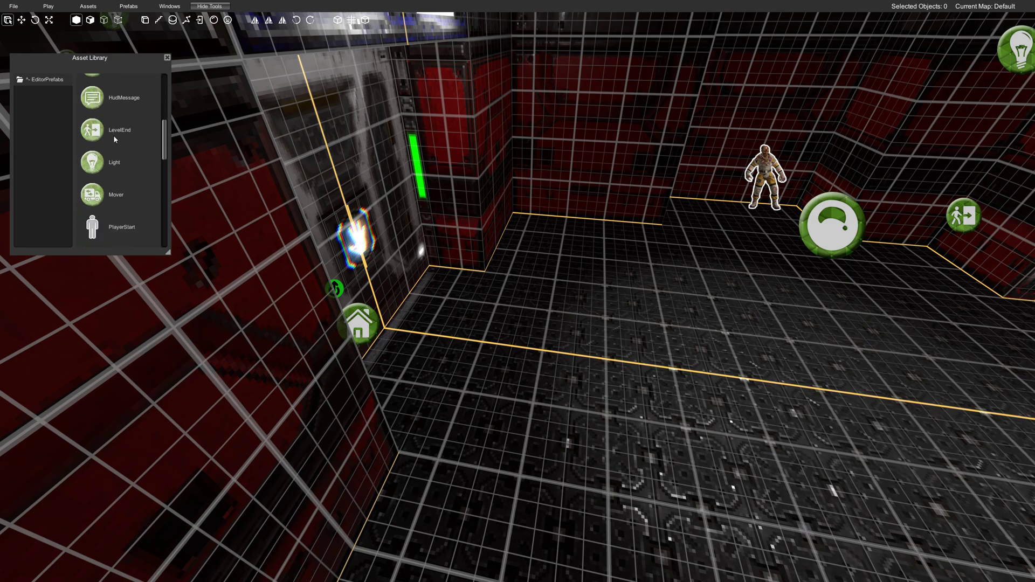
scroll(114, 144, "down", 4)
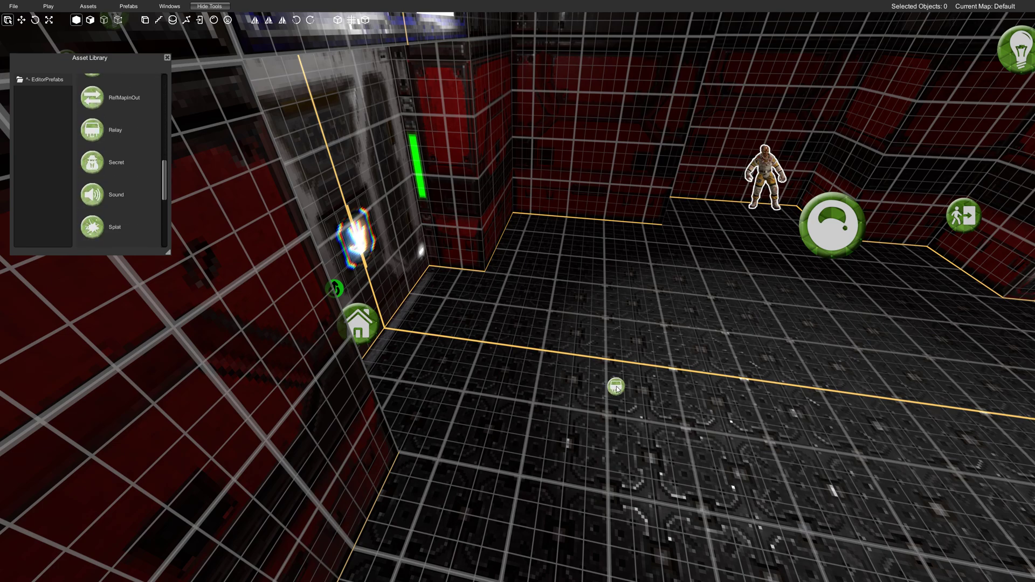
left_click_drag(546, 351, 541, 348)
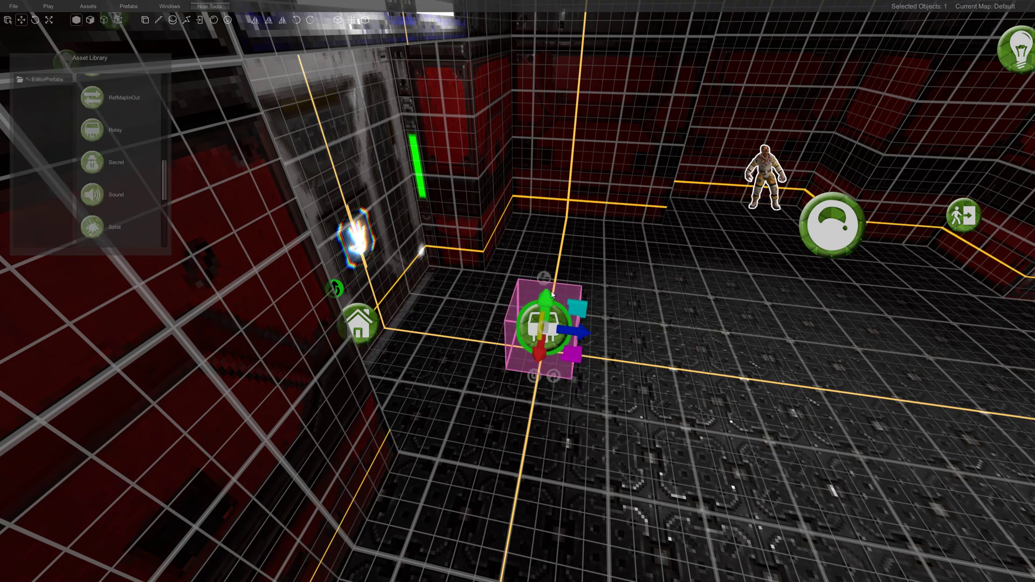
Link the door's opening output to the relay's activation input, and the relay's trigger output to both zombies' activation inputs.
left_click_drag(333, 293, 455, 205)
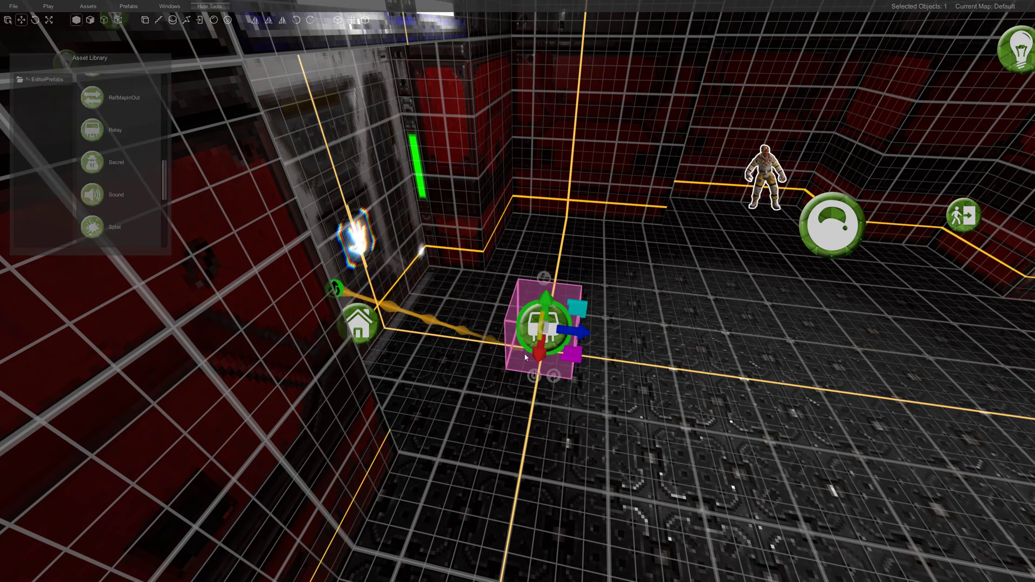
left_click_drag(530, 376, 530, 372)
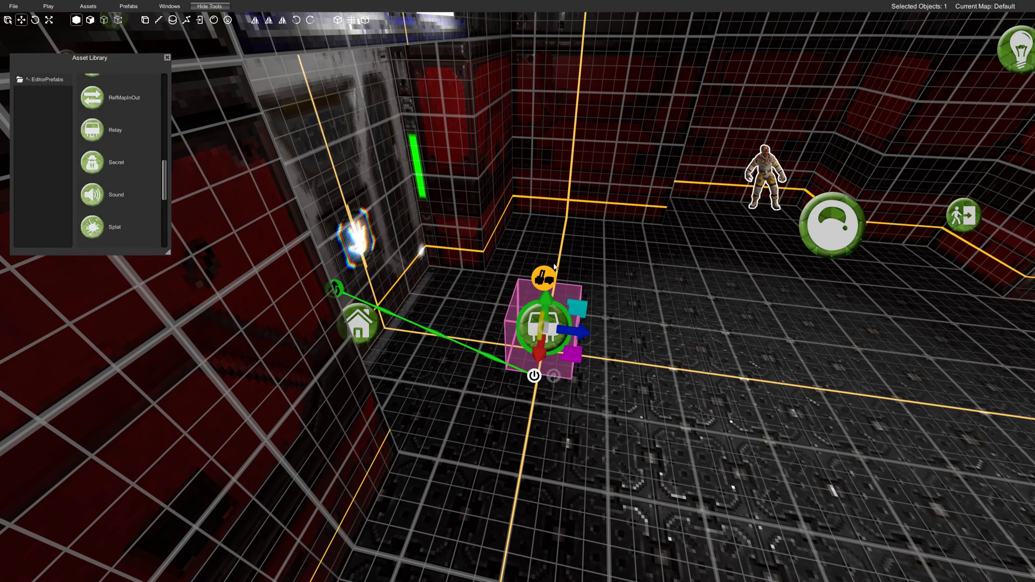
left_click_drag(554, 265, 764, 186)
right_click_drag(765, 186, 729, 299)
key("w")
left_click_drag(512, 286, 720, 170)
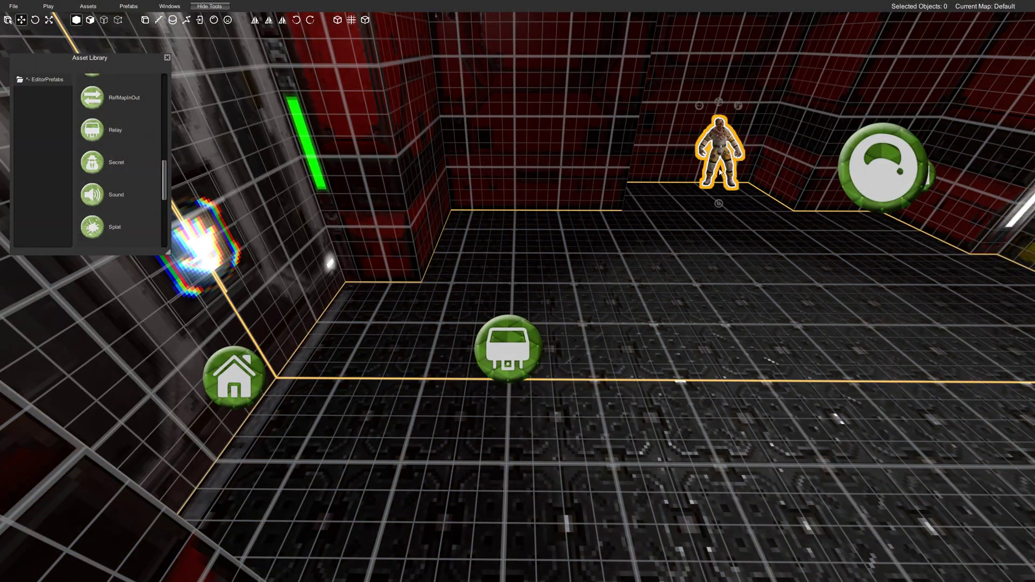
mouse_move(509, 345)
left_click_drag(509, 275, 709, 300)
right_click_drag(708, 300, 523, 306)
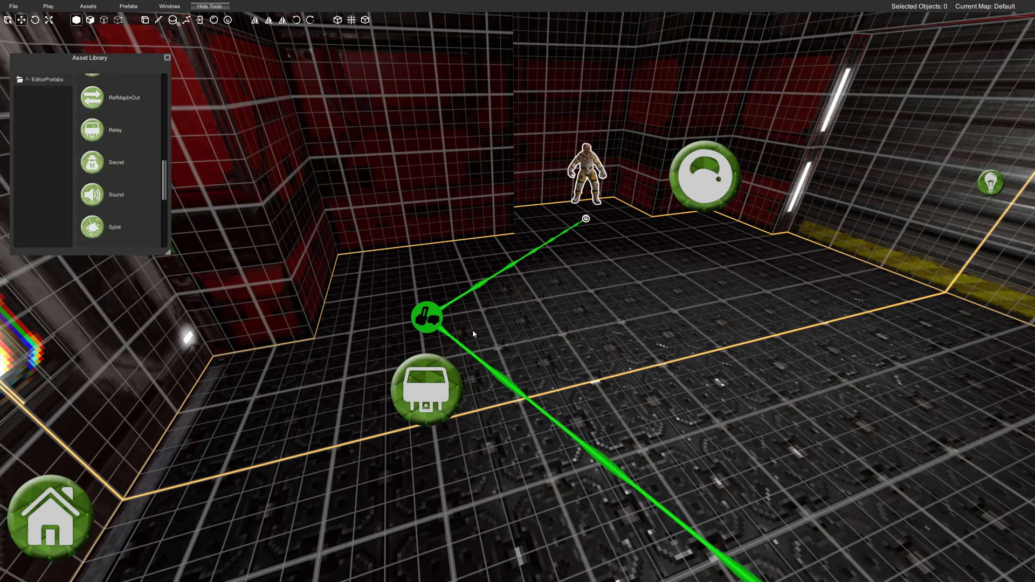
Close the asset library and turn off Reset Count After Activate in the relay's properties.
left_click(449, 383)
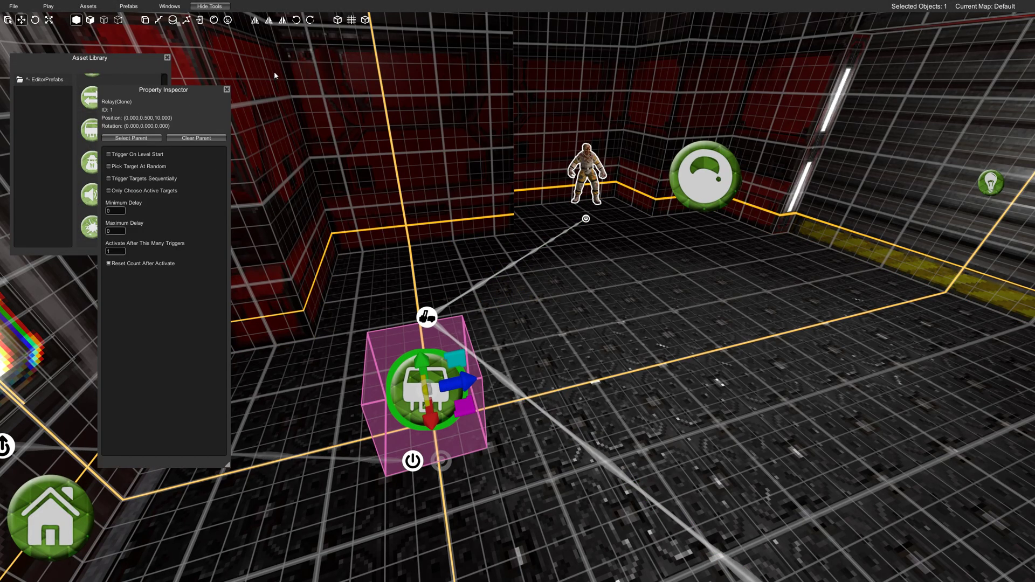
left_click(167, 57)
left_click_drag(178, 97, 123, 65)
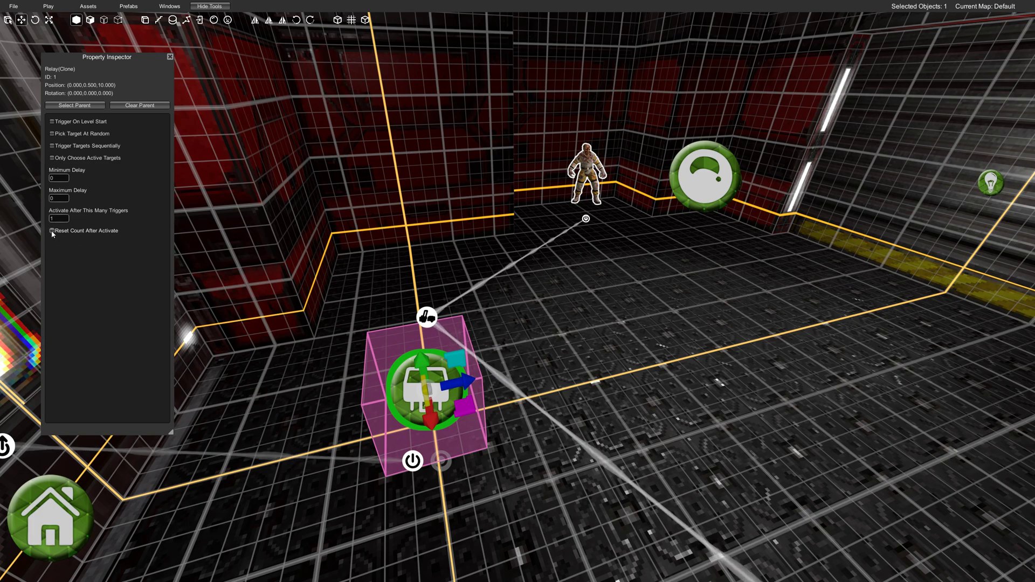
right_click_drag(397, 178, 248, 258)
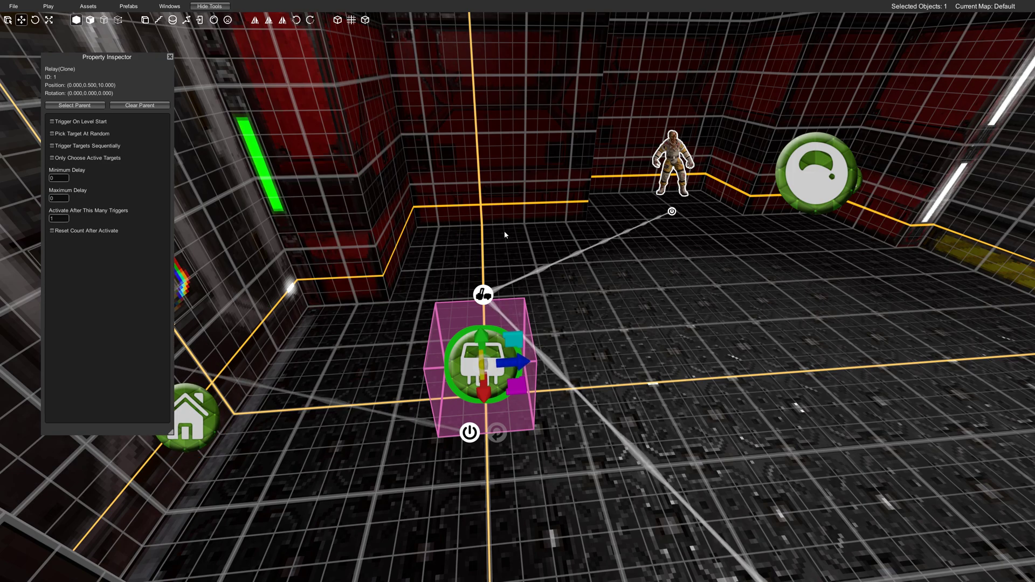
Start a playtest, go through the entrance door into the shutter room and kill both spawned zombies.
left_click(55, 8)
left_click(62, 19)
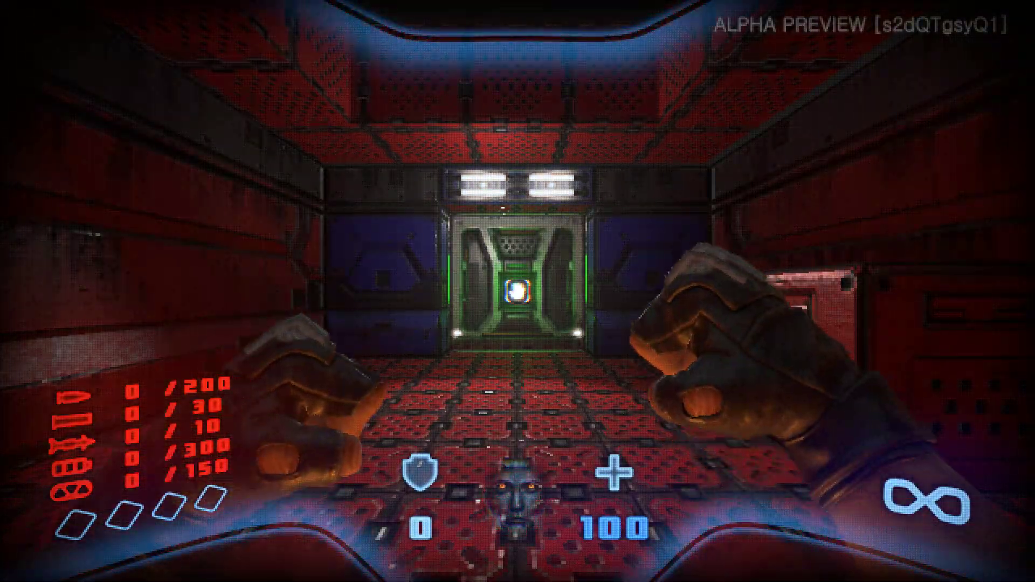
key("w")
key("w")
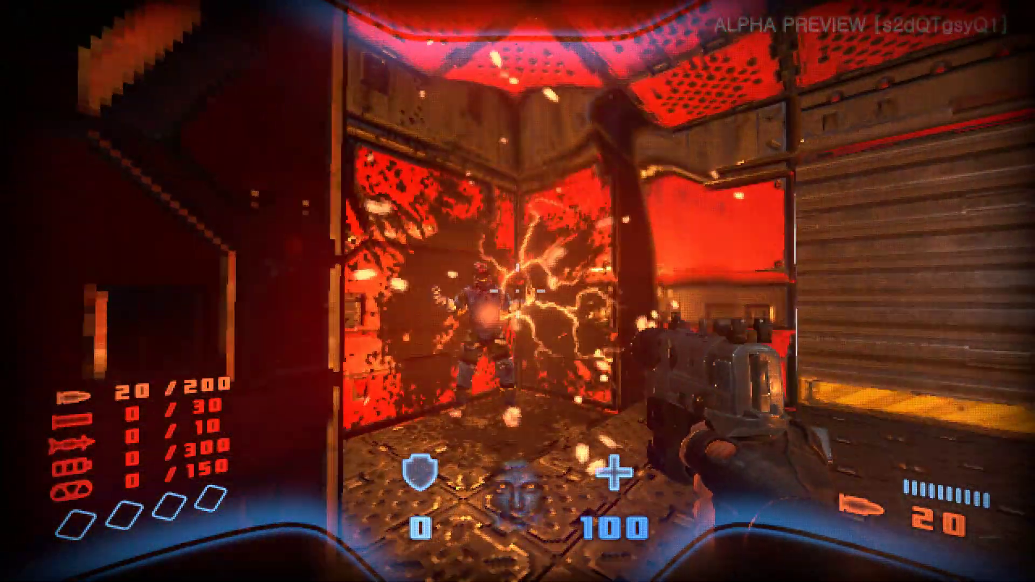
left_click(517, 291)
left_click(518, 291)
left_click(517, 291)
left_click(518, 292)
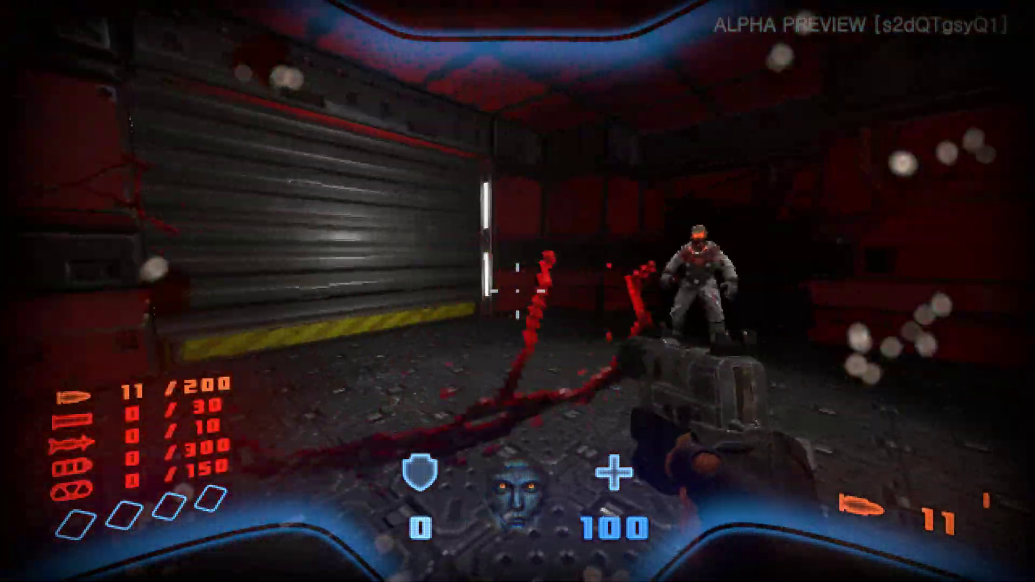
left_click(517, 291)
left_click(517, 291)
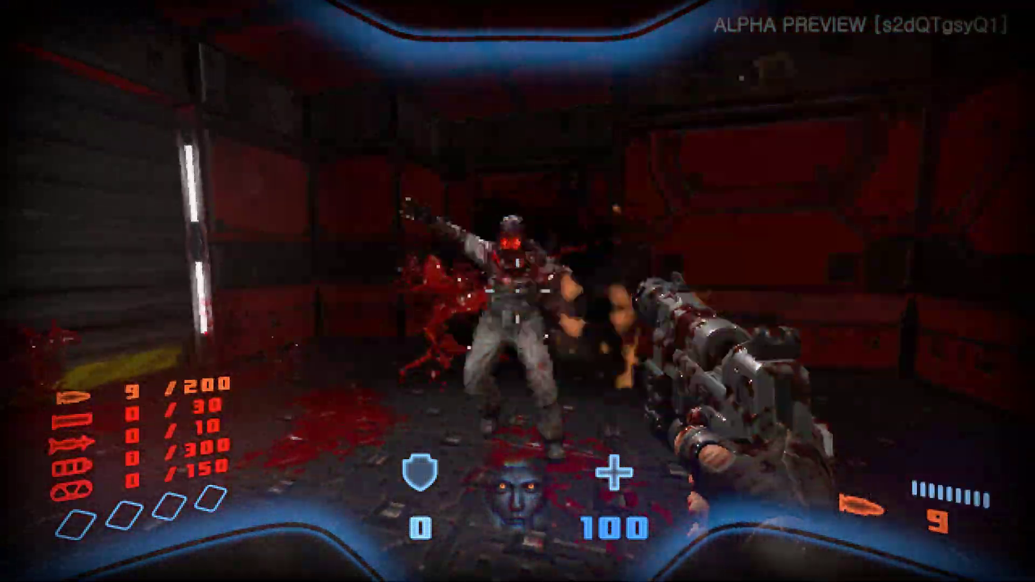
left_click(517, 291)
left_click(518, 291)
left_click(517, 291)
left_click(518, 291)
left_click(518, 291)
left_click(517, 291)
left_click(517, 292)
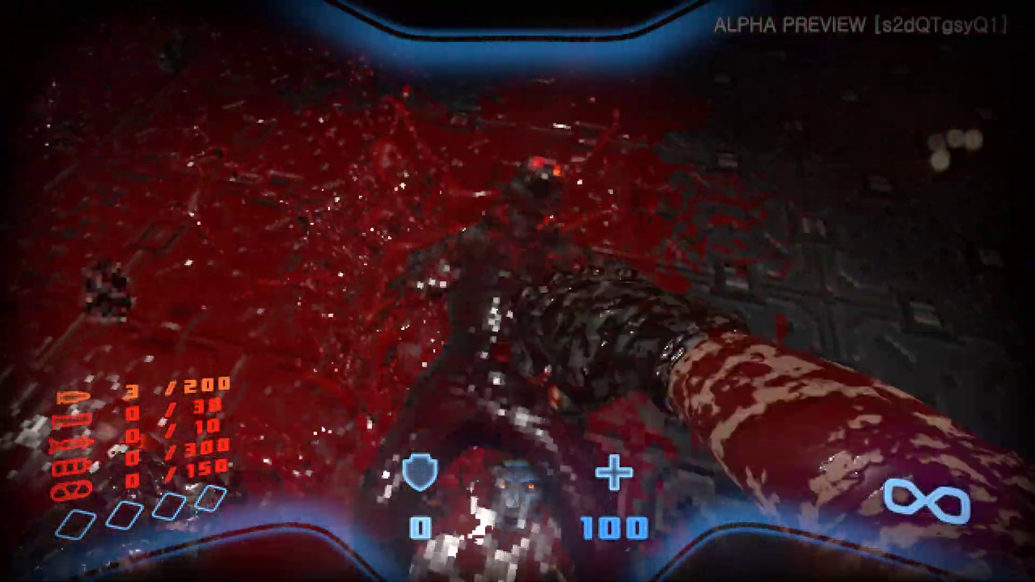
left_click(517, 291)
left_click(518, 291)
left_click(517, 291)
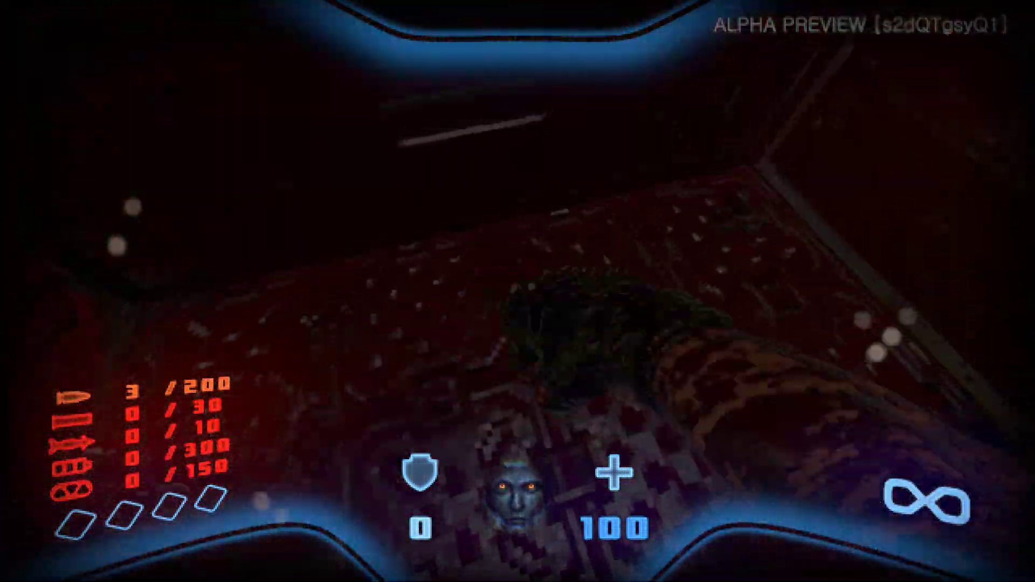
Walk back through the entrance door to check whether reopening it spawns zombies again, and end the playtest.
key("w")
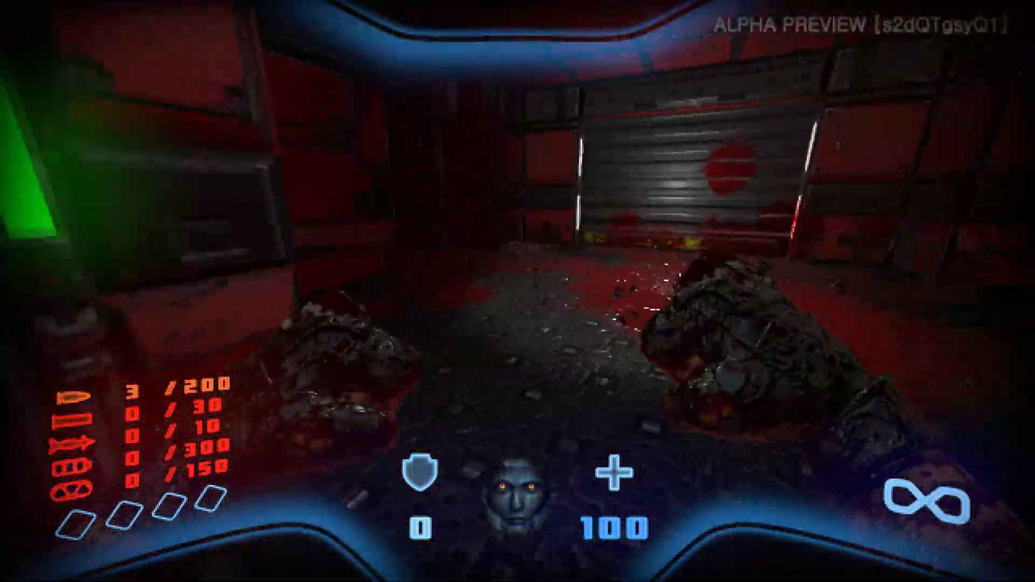
key("s")
key("w")
key("w")
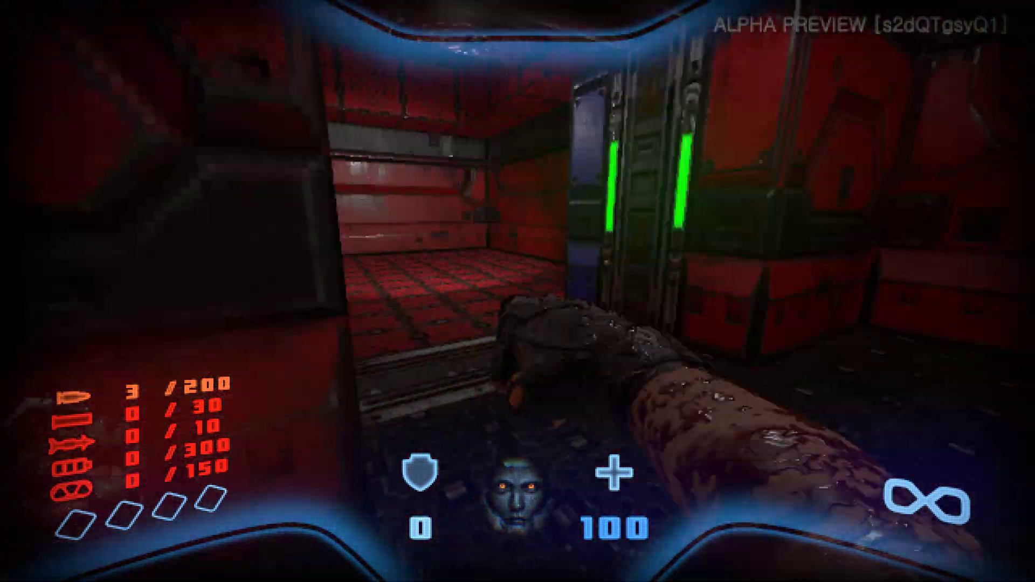
key("w")
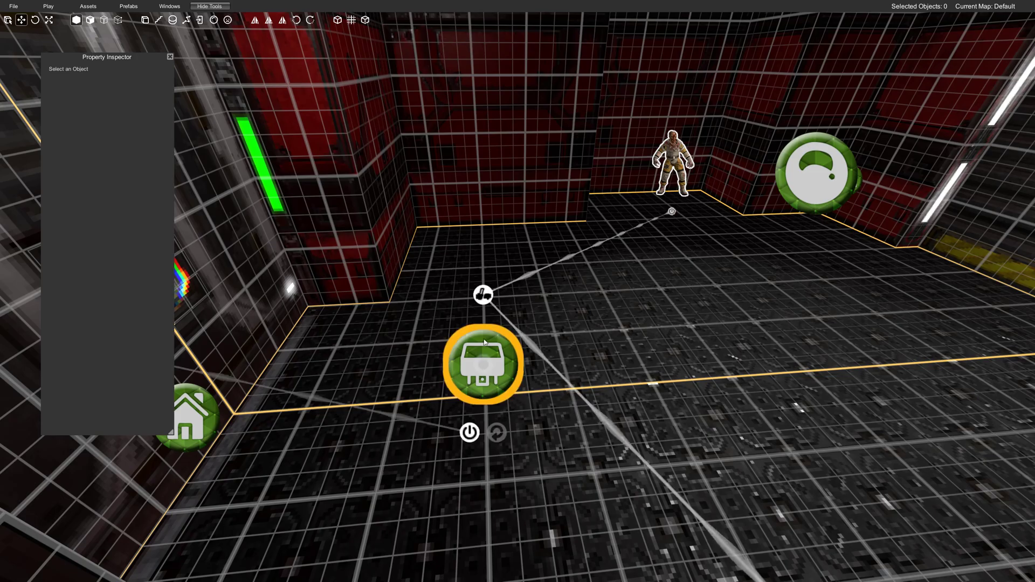
Delete the relay in front of the entrance door.
left_click(484, 342)
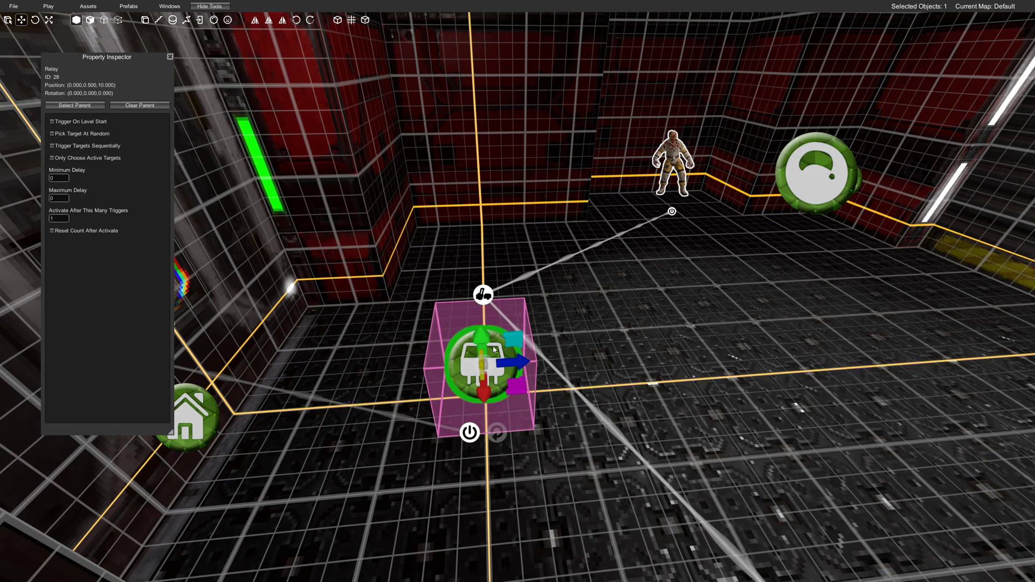
key("Delete")
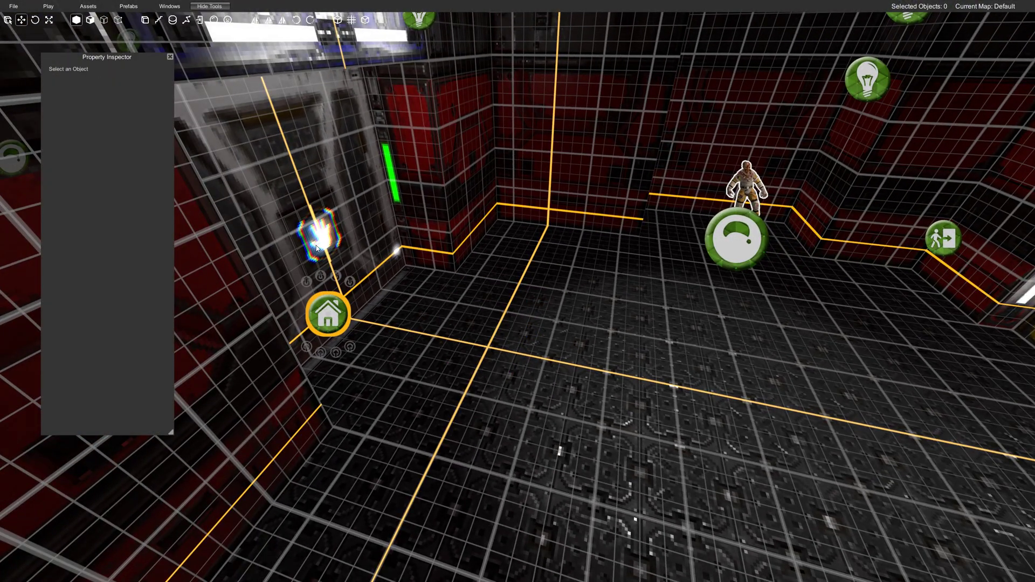
right_click_drag(428, 268, 425, 288)
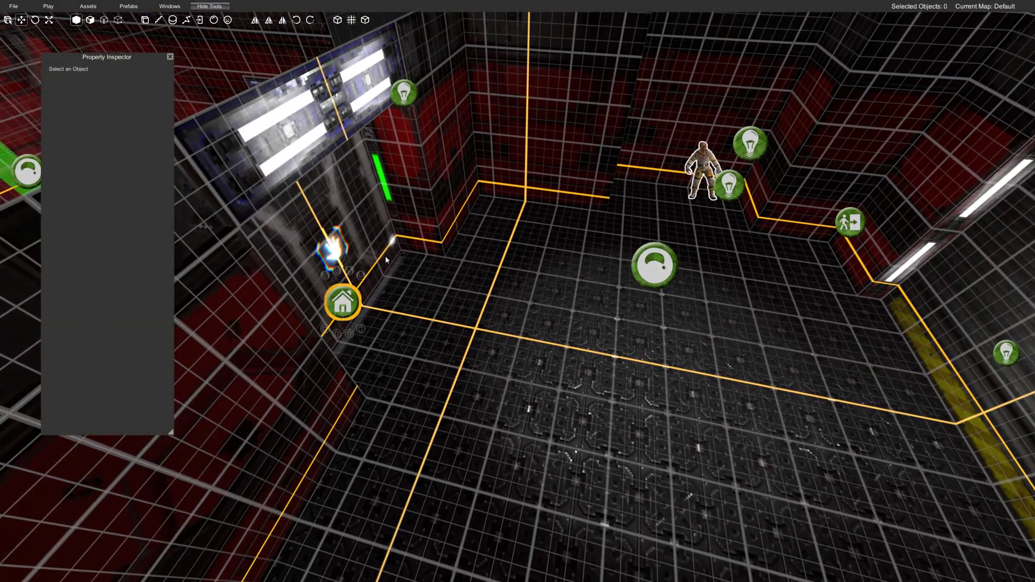
right_click_drag(383, 255, 386, 261)
right_click_drag(493, 286, 139, 168)
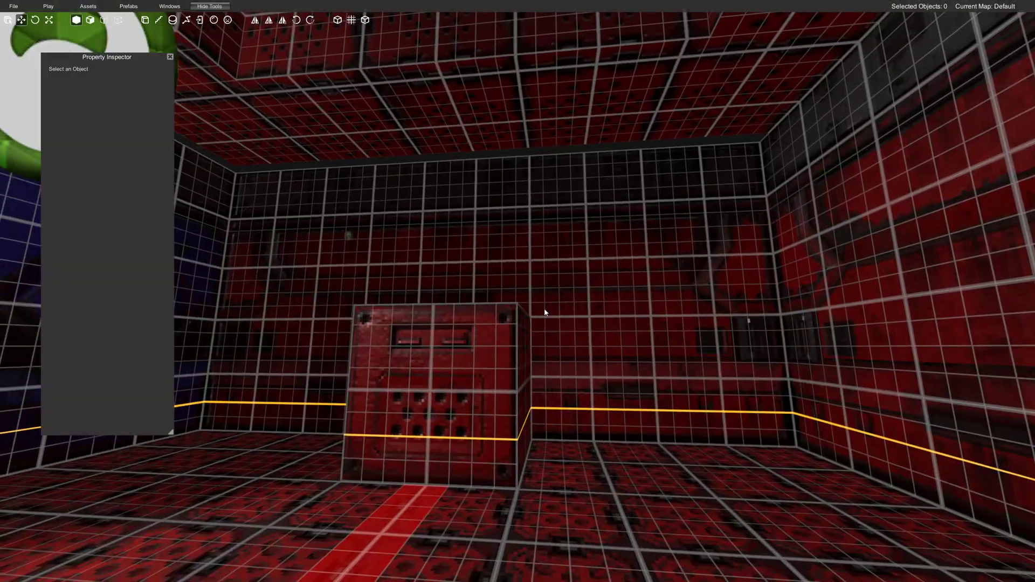
right_click_drag(658, 321, 488, 386)
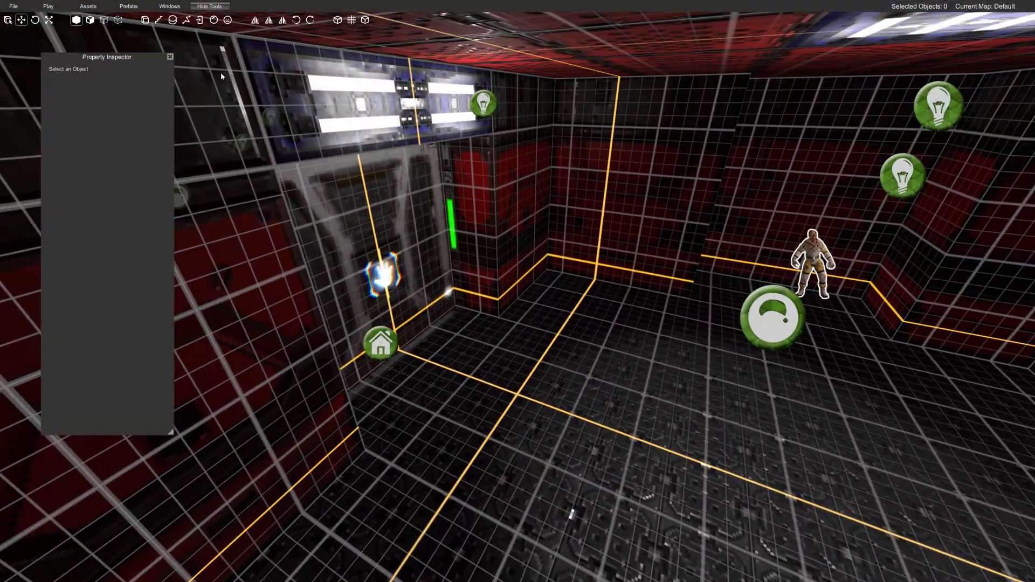
Draw a 4 × 4 × 1.5 trigger volume just inside the entrance door and enable Disable After Triggered.
left_click(171, 58)
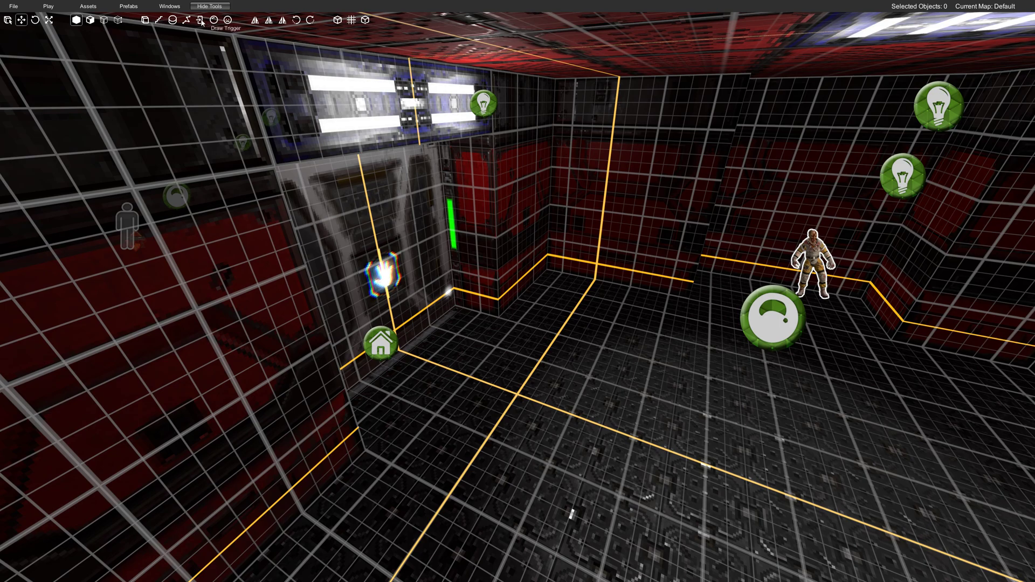
left_click(200, 20)
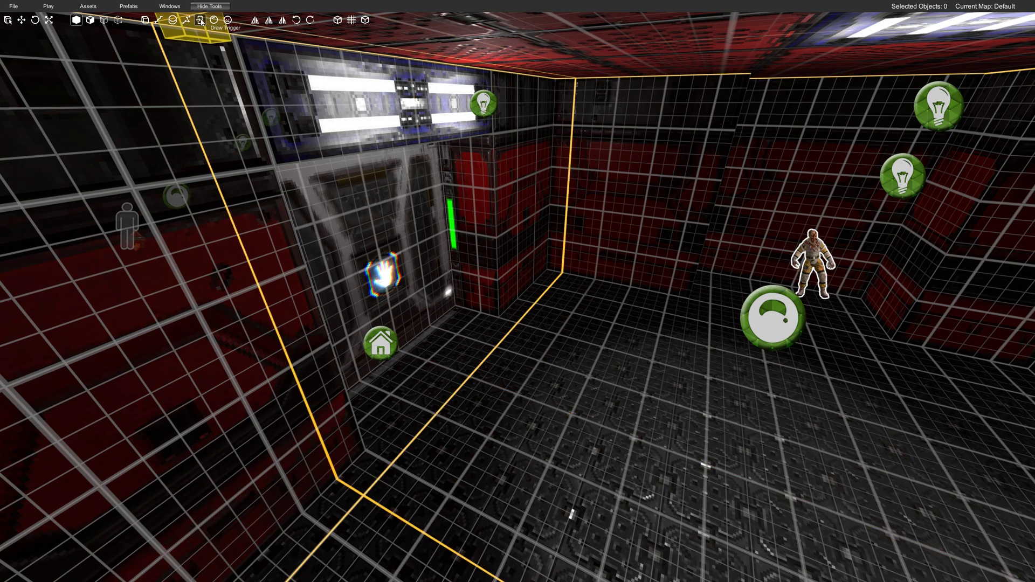
left_click_drag(498, 328, 445, 492)
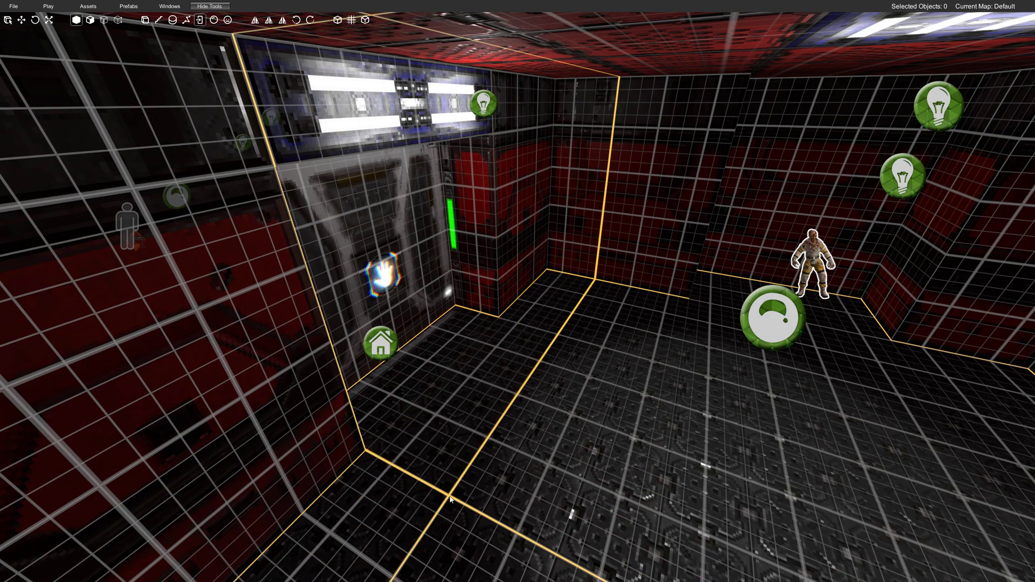
left_click(440, 202)
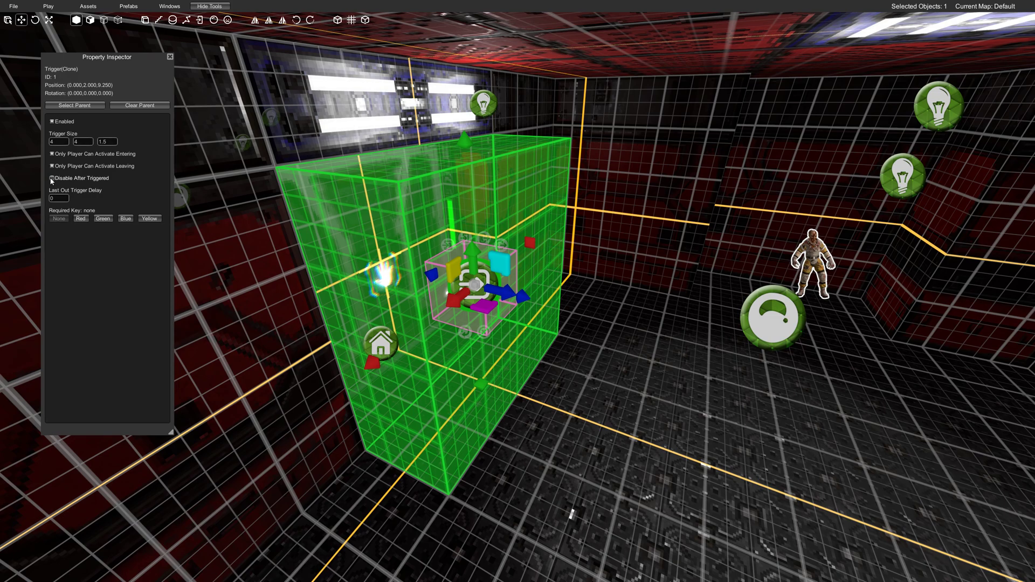
Link the trigger volume's enter output to the activation inputs of both zombies.
key("w")
right_click_drag(384, 243, 637, 353)
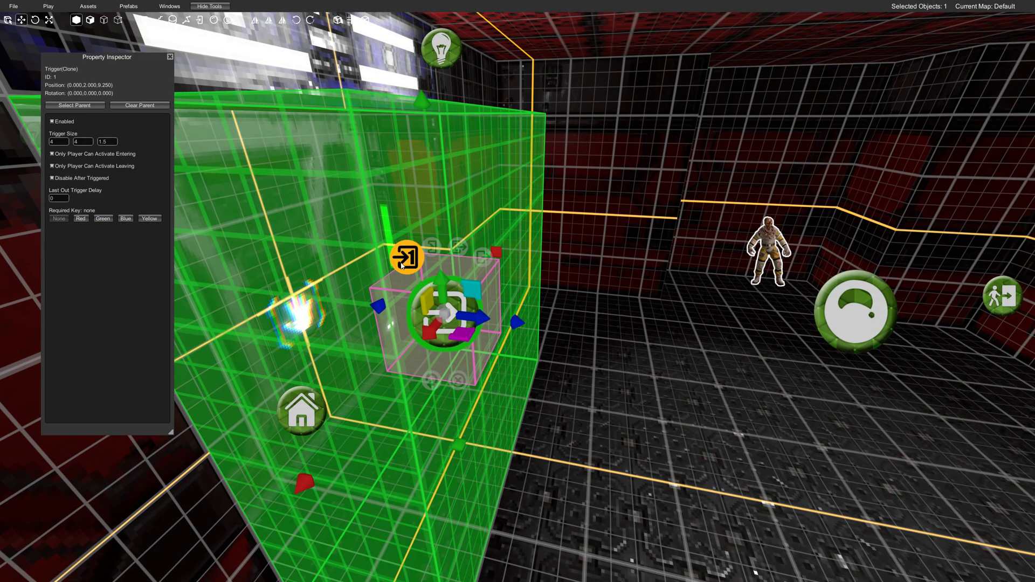
left_click_drag(406, 262, 768, 302)
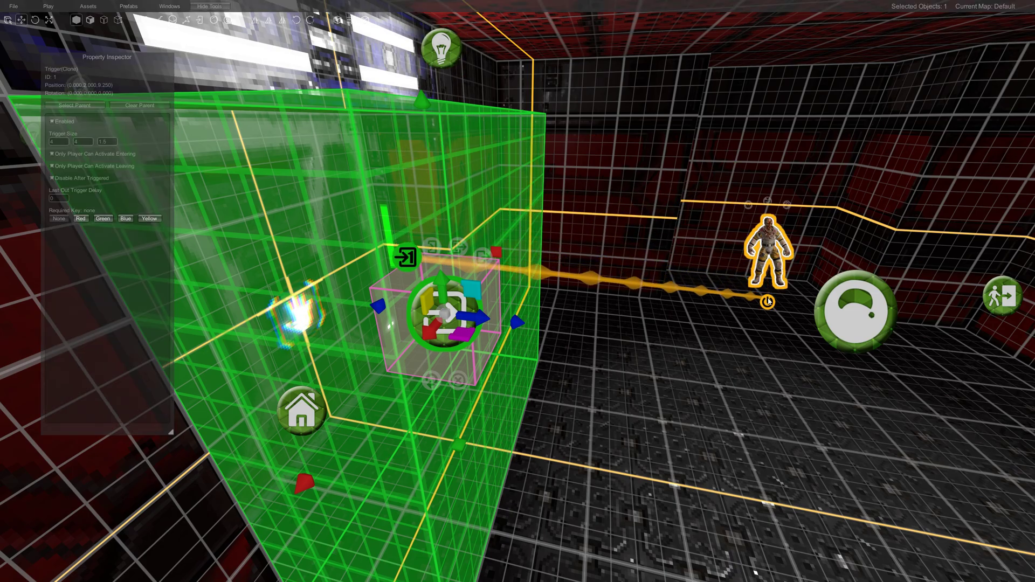
right_click_drag(768, 302, 809, 318)
left_click_drag(321, 245, 585, 232)
right_click_drag(378, 243, 585, 231)
left_click_drag(585, 231, 663, 263)
right_click_drag(584, 231, 663, 263)
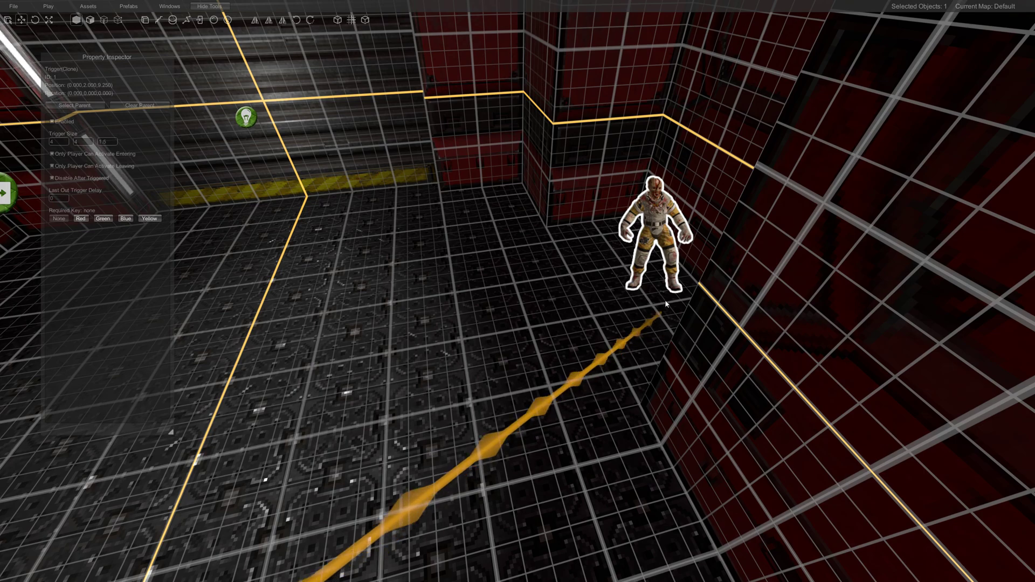
left_click(653, 318)
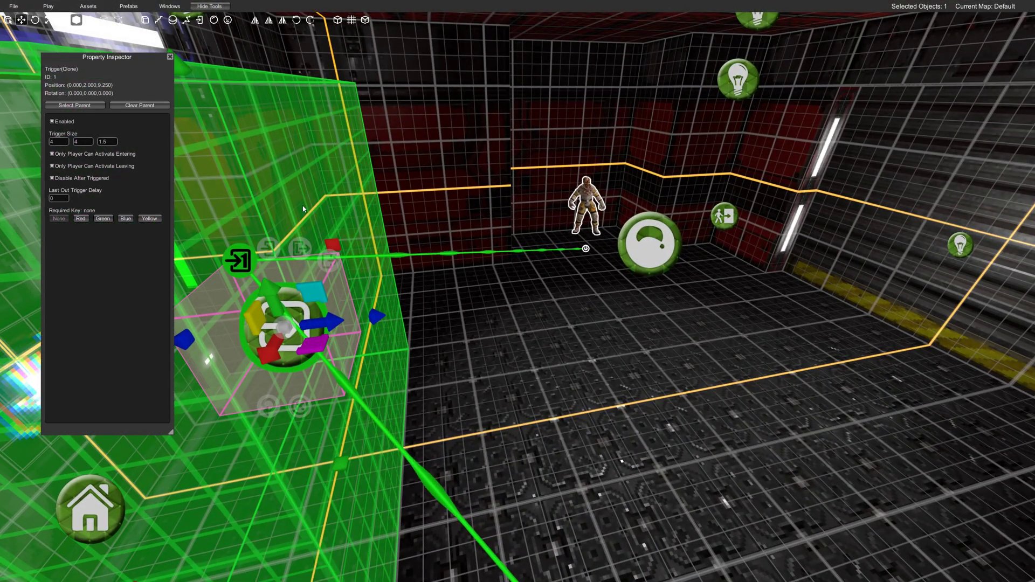
Save the map, start a playtest and walk through the entrance door and the trigger volume into the shutter room.
left_click(14, 6)
left_click(33, 32)
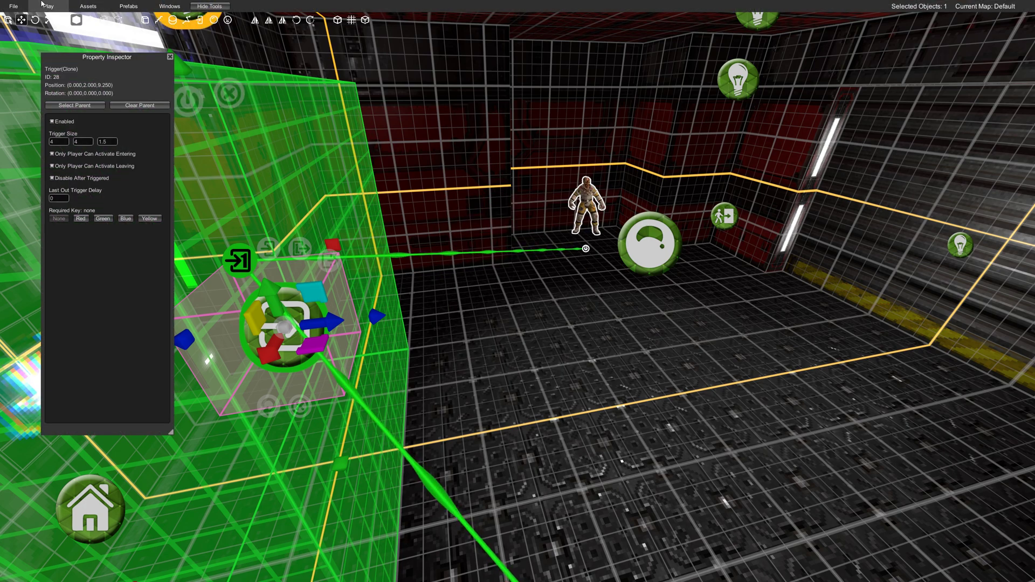
left_click(46, 9)
left_click(62, 21)
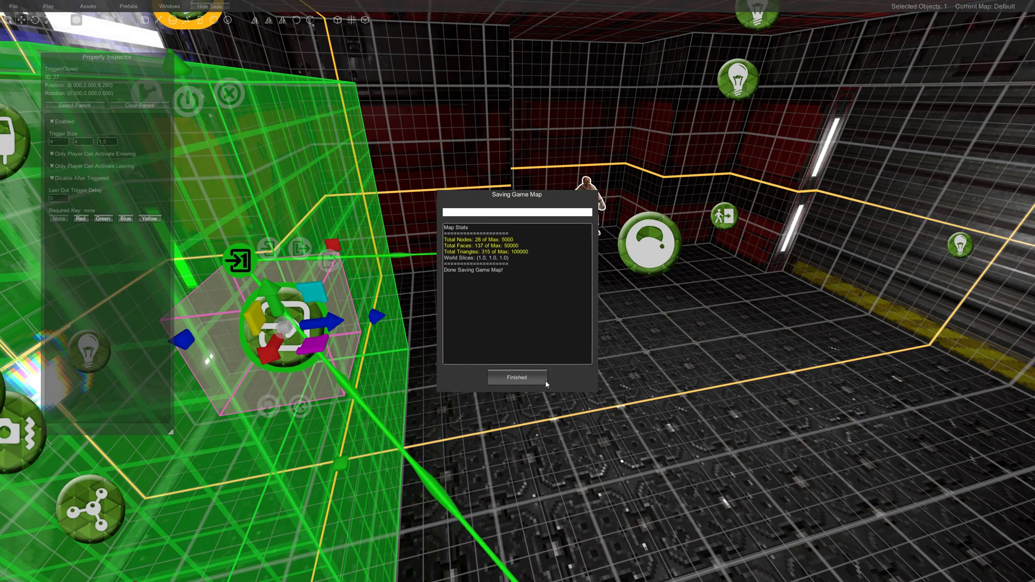
key("w")
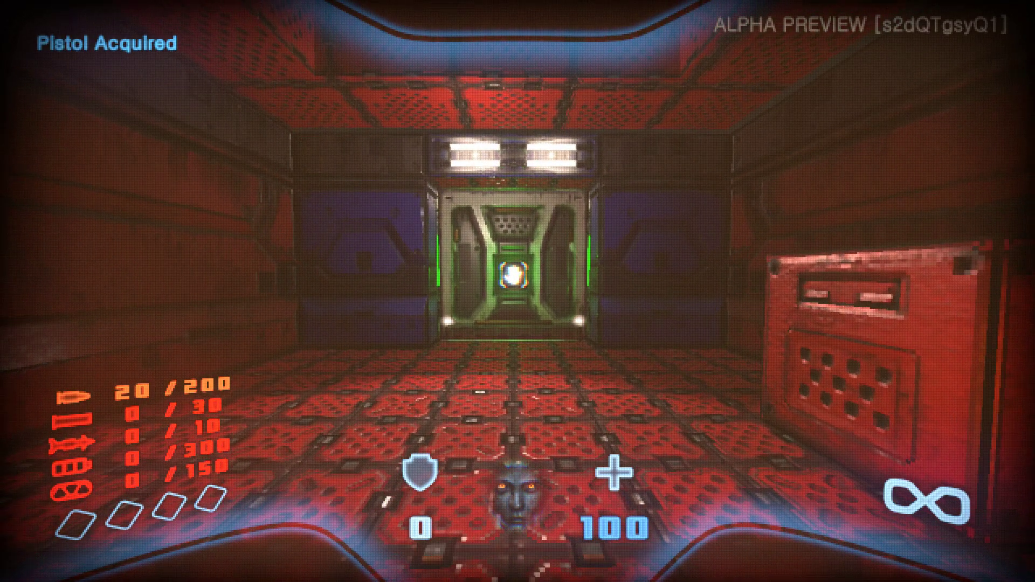
key("e")
key("s")
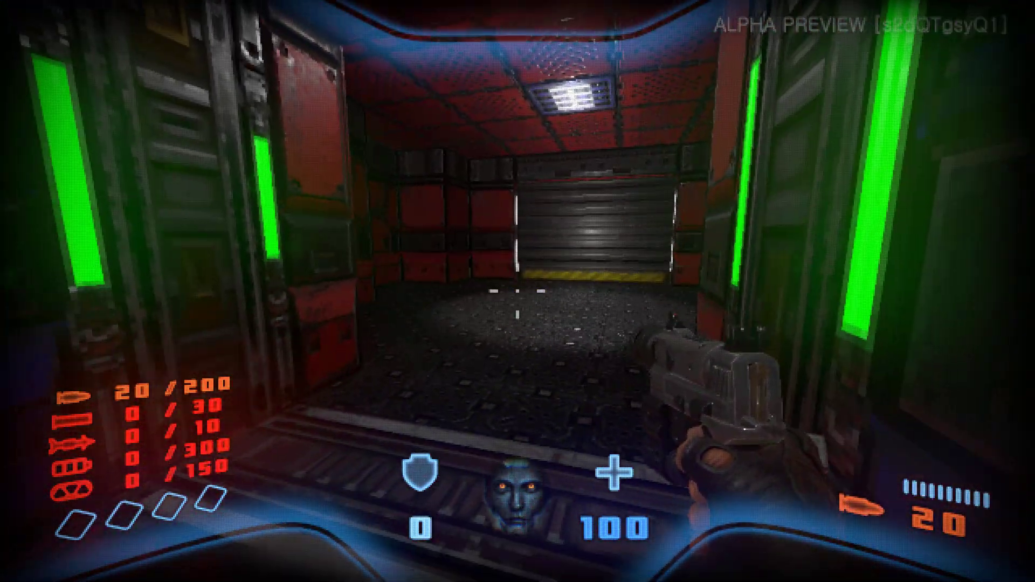
key("a")
key("d")
key("w")
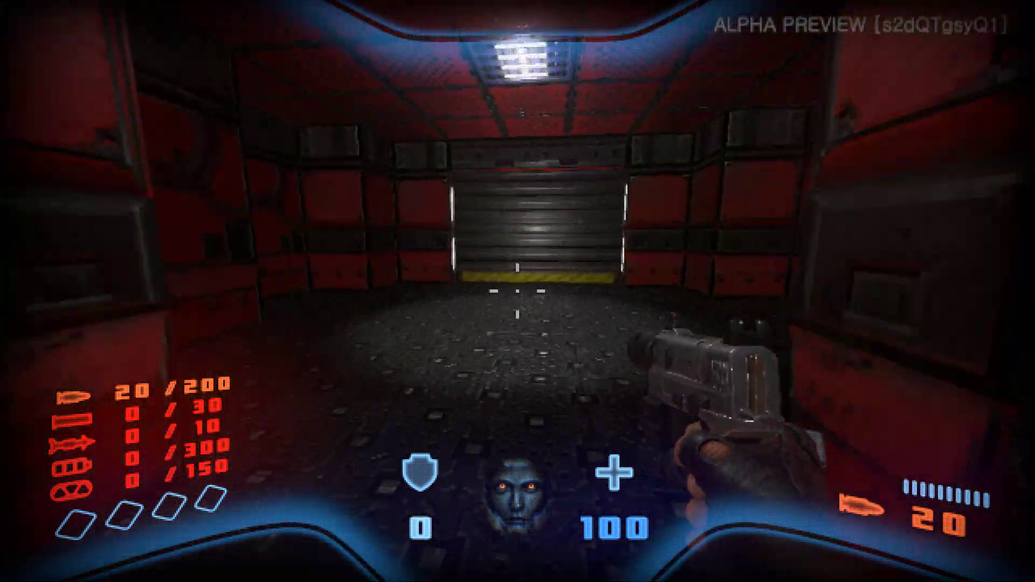
key("w")
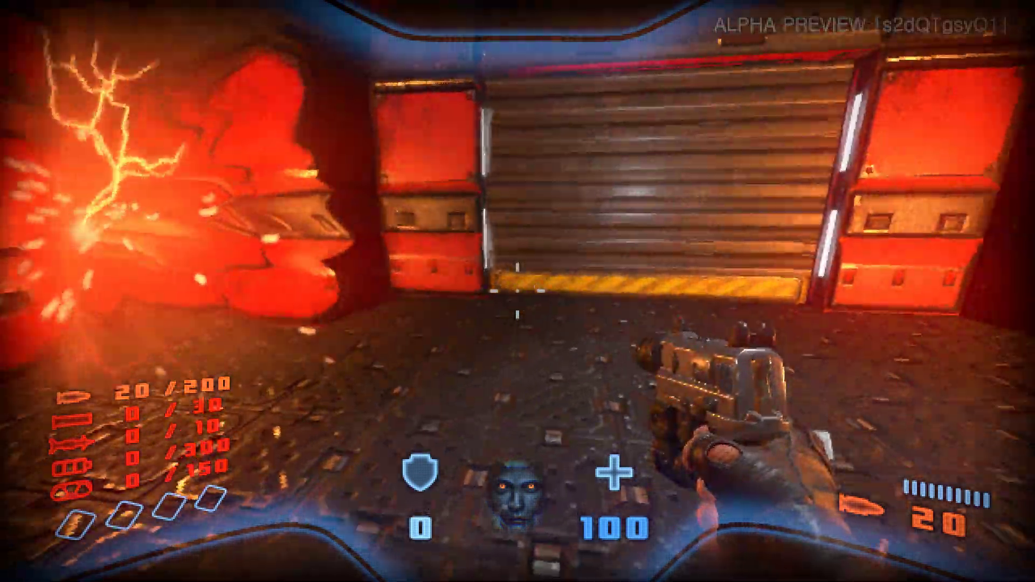
Switch to fists, fight the spawned zombies and end the playtest.
key("1")
left_click(518, 291)
left_click(518, 291)
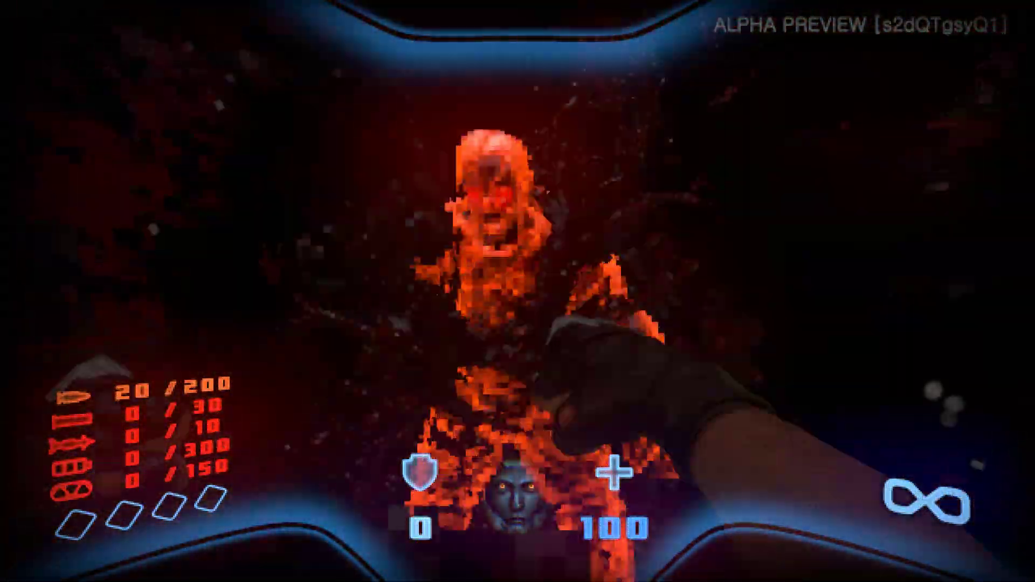
left_click(517, 291)
key("w")
left_click(517, 291)
left_click(517, 291)
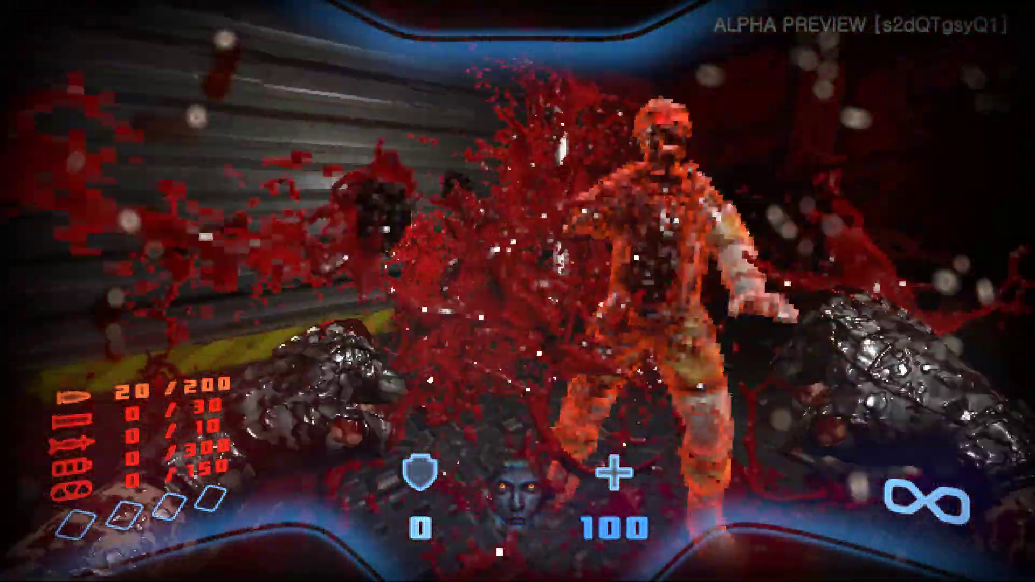
left_click(517, 291)
key("Escape")
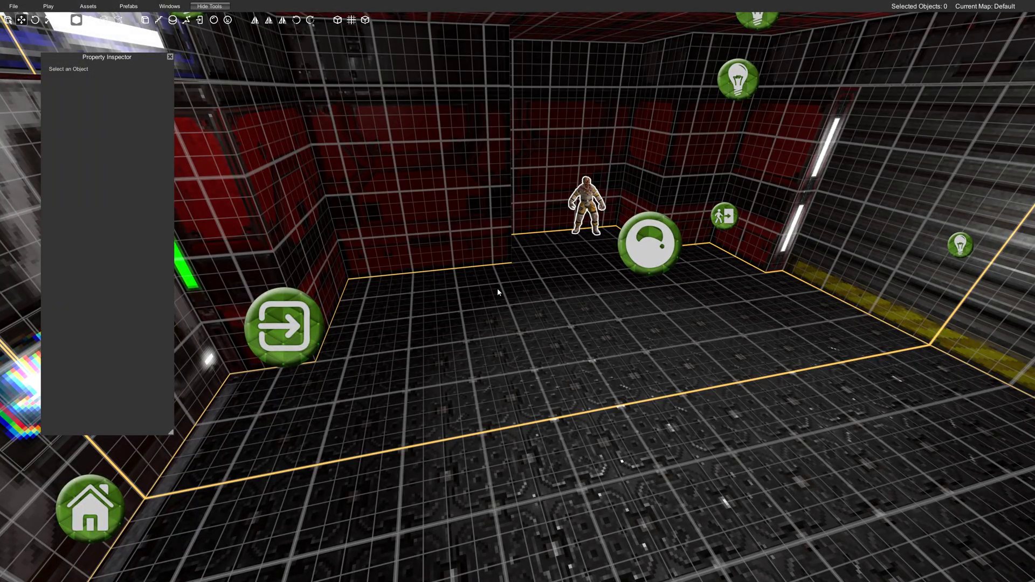
Place a ZombieSoldier_Shotgun from the Monsters assets in front of the shutter and turn it 180° to face the room.
right_click_drag(497, 289, 563, 301)
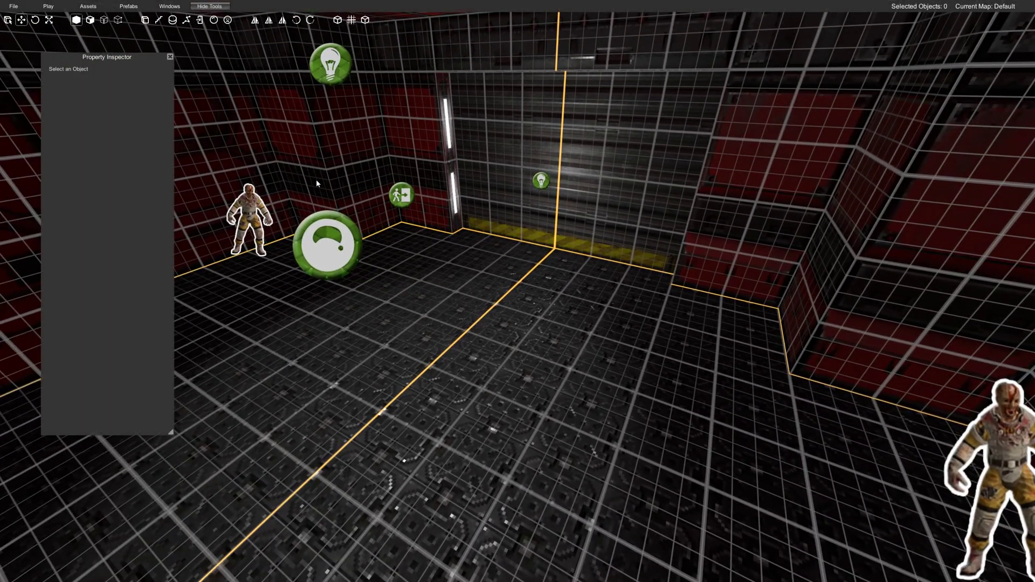
left_click(170, 57)
left_click(88, 6)
left_click(115, 24)
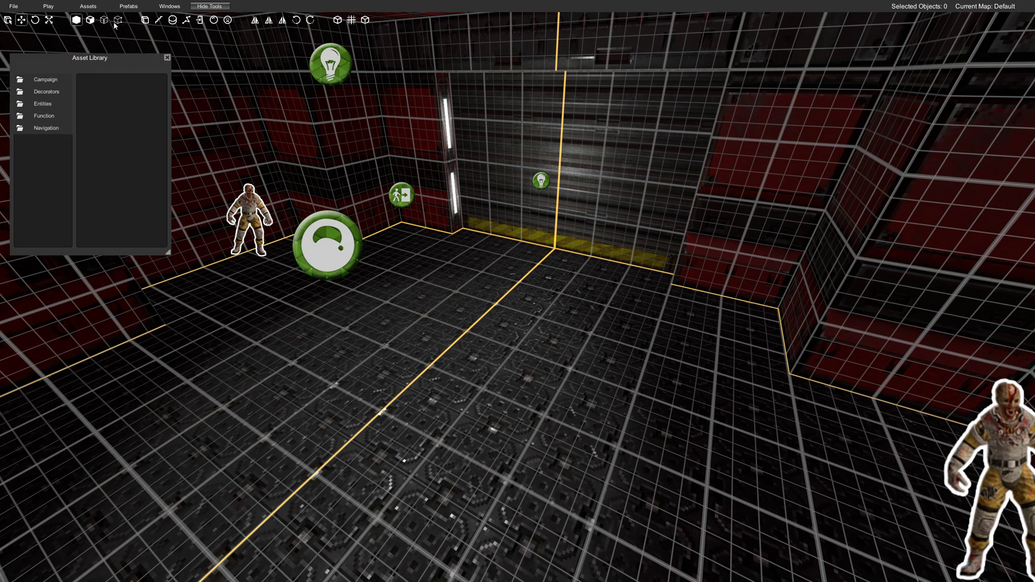
double_click(43, 154)
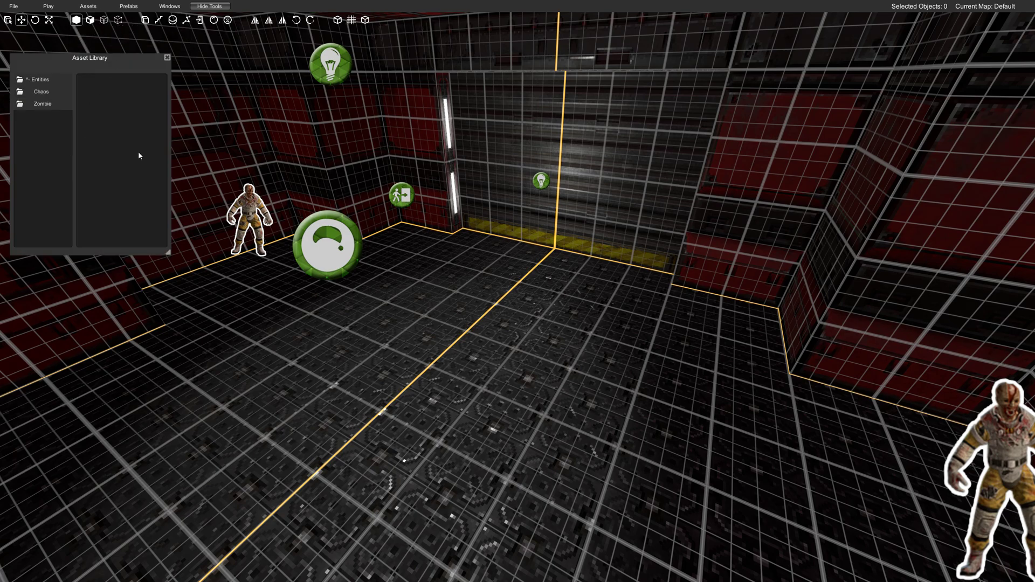
double_click(47, 107)
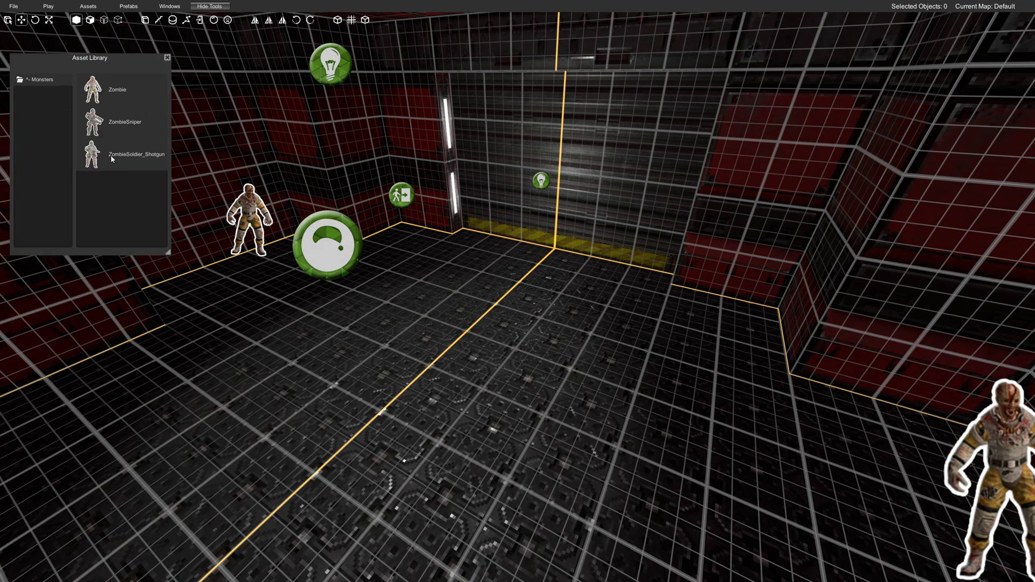
left_click_drag(520, 283, 519, 282)
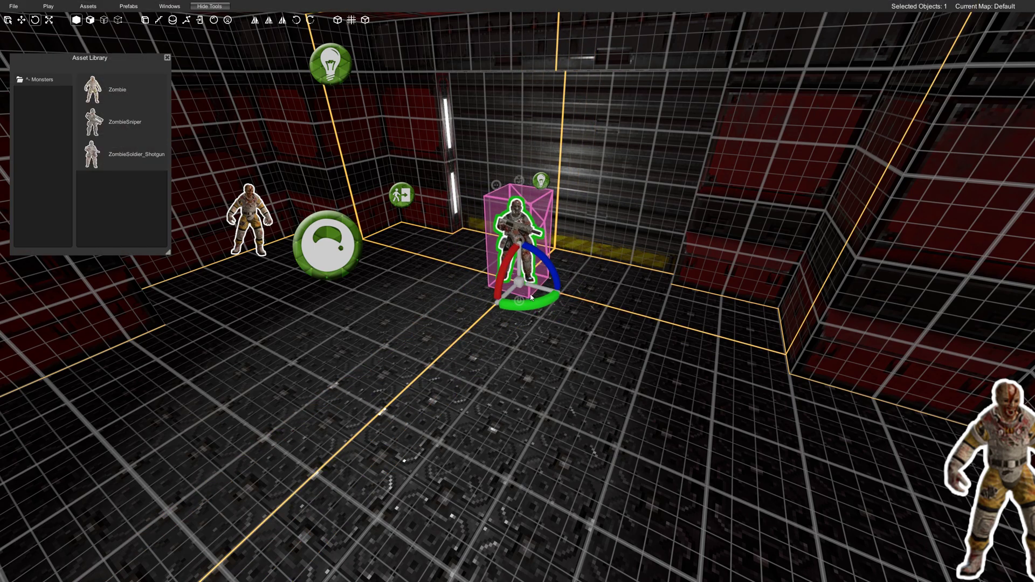
Configure the shotgun zombie with Start On disabled, Use Spawn Effect and Monster Stationary enabled and spawn delays of 0.
double_click(518, 220)
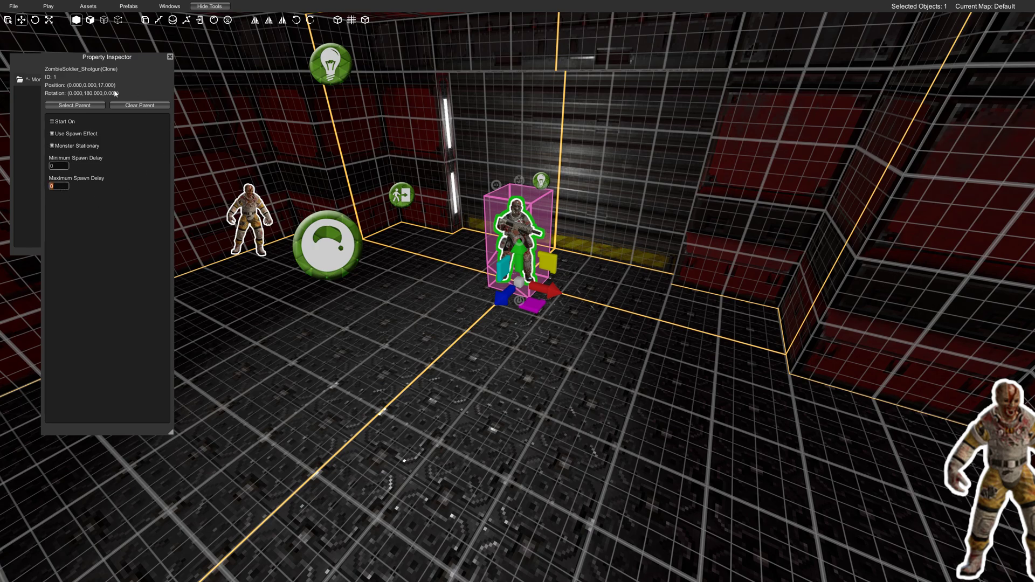
left_click(169, 58)
right_click_drag(244, 208, 301, 214)
left_click(167, 59)
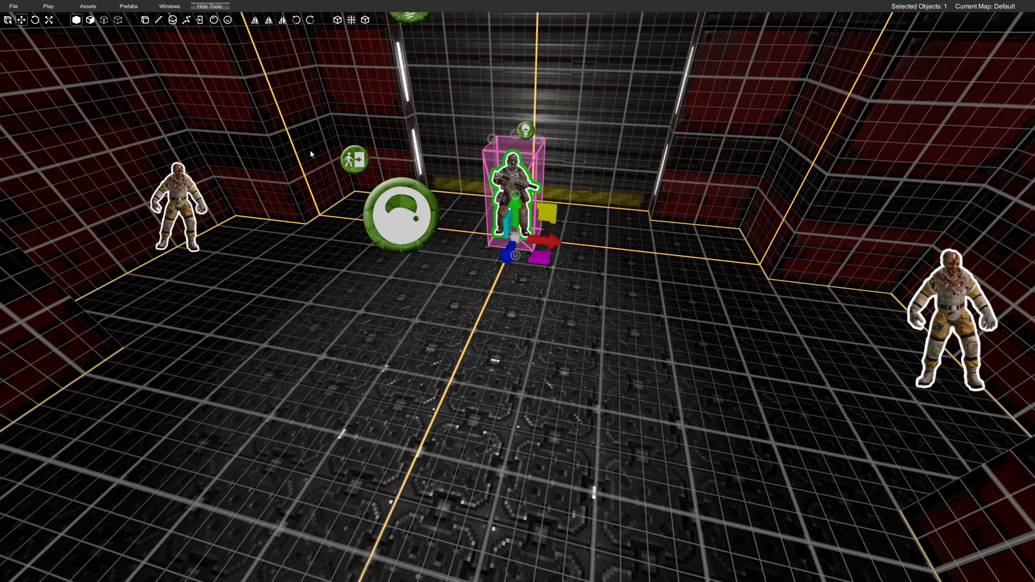
key("s")
right_click_drag(311, 154, 316, 169)
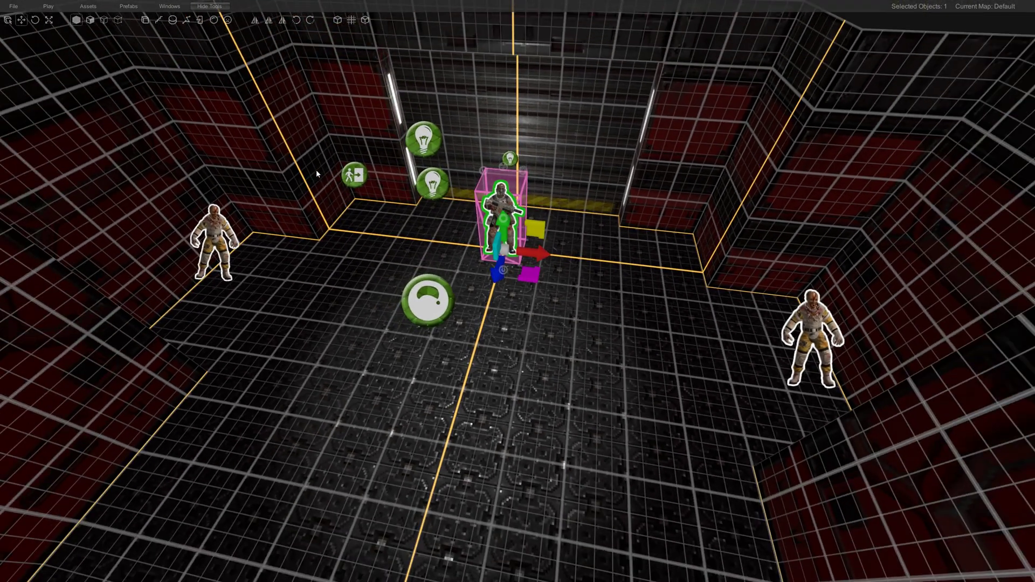
left_click(195, 248)
left_click(810, 335)
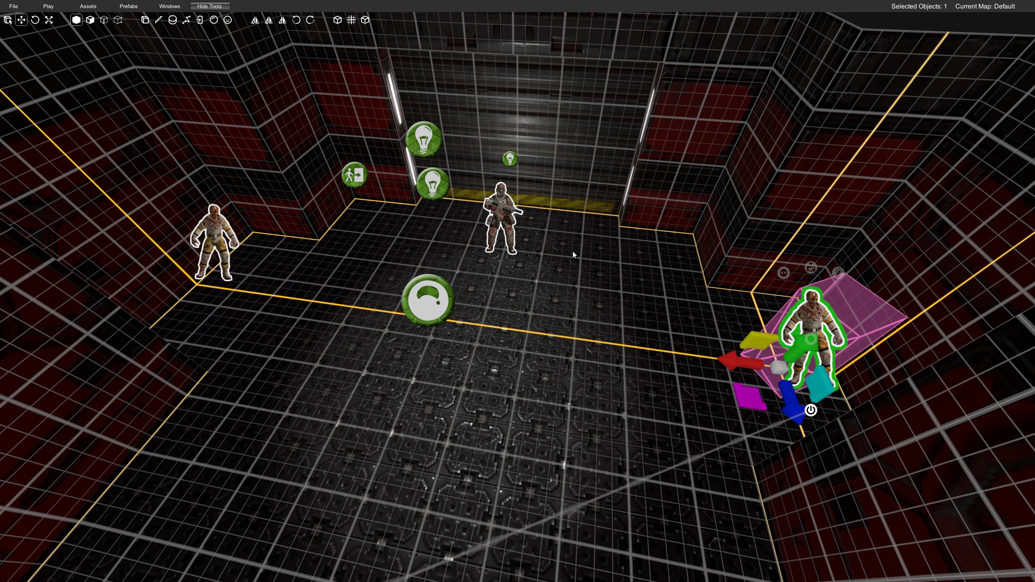
left_click(520, 206)
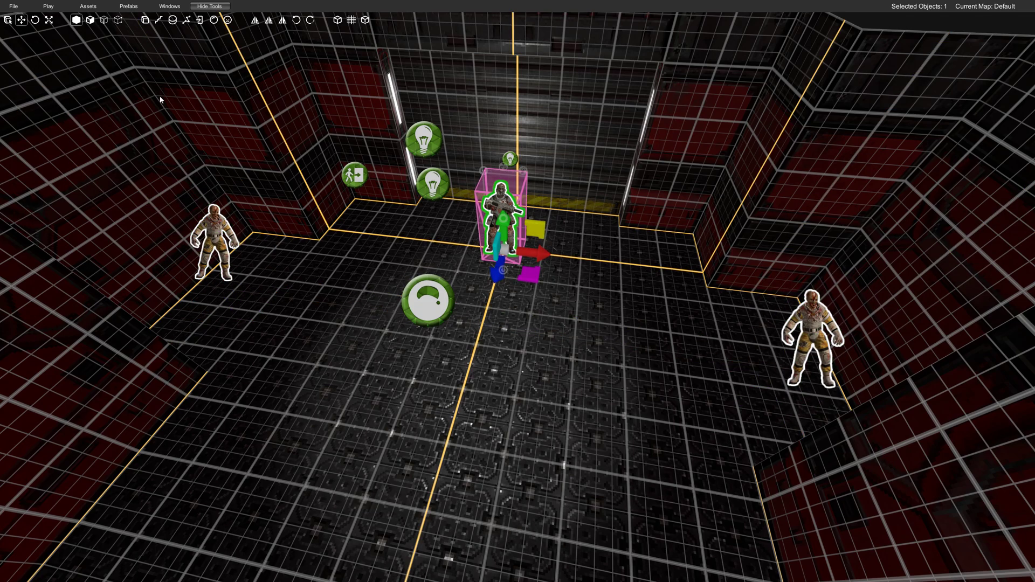
Place a Relay from the Function assets beside the shotgun zombie and move it to position 1.5, 0.5, 17.
left_click(81, 4)
left_click(89, 18)
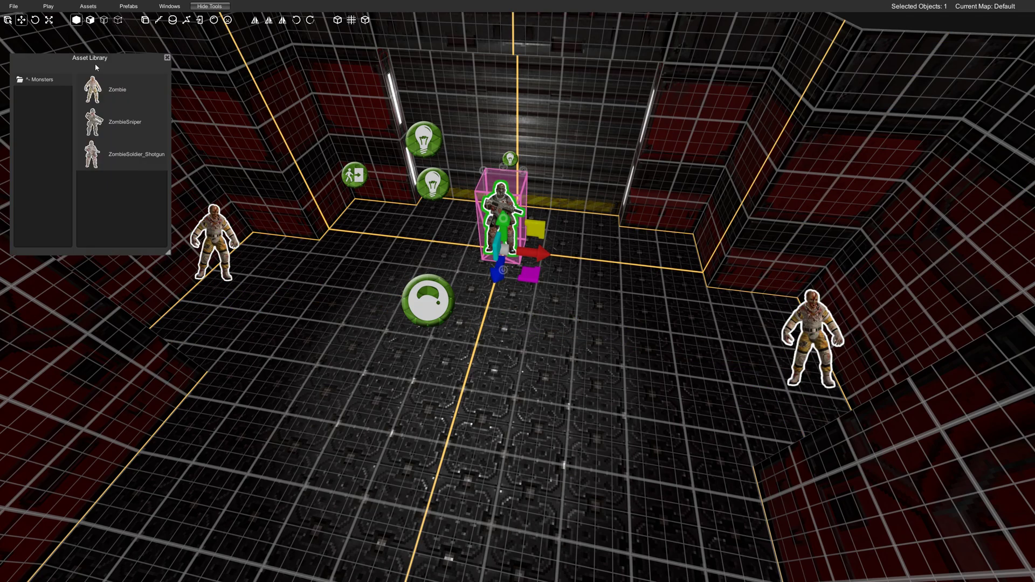
left_click(40, 82)
left_click(41, 80)
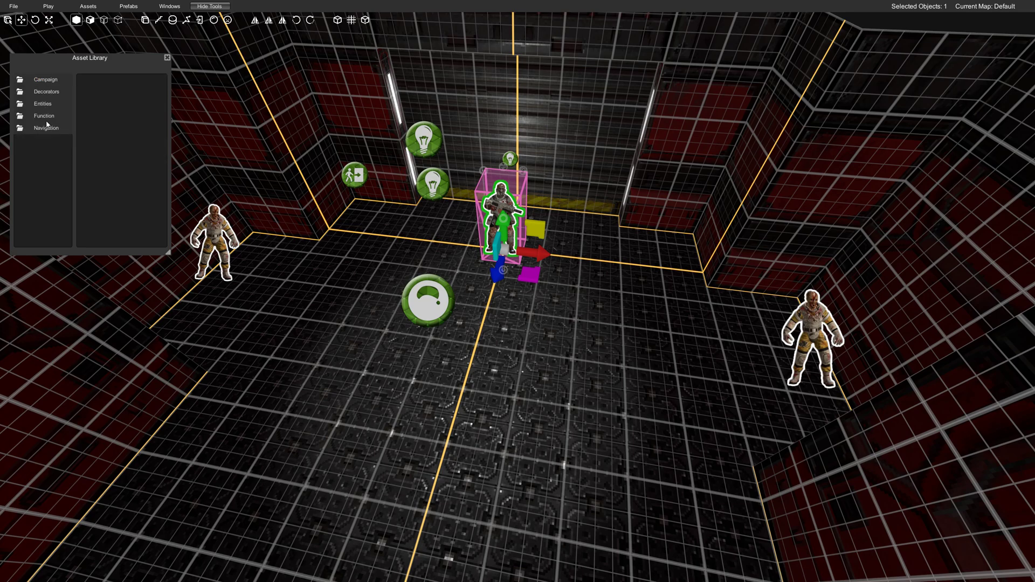
left_click(44, 117)
scroll(125, 135, "down", 5)
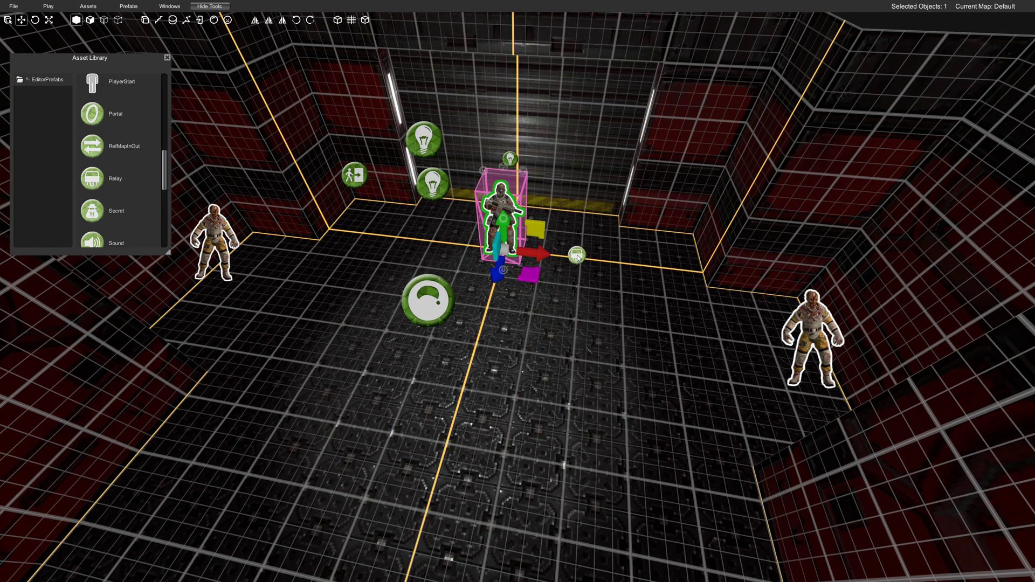
left_click(577, 257)
left_click_drag(585, 239, 586, 224)
mouse_move(548, 265)
left_mouse_down()
mouse_move(521, 261)
mouse_move(530, 263)
left_mouse_up()
right_click_drag(589, 254, 551, 253)
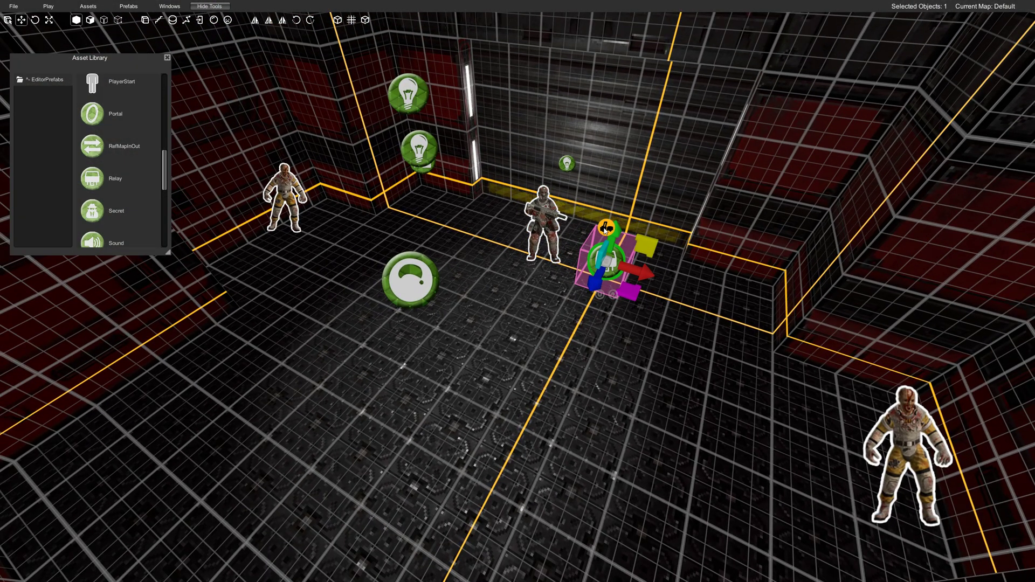
Link the relay's output to the shotgun zombie's activation input.
left_click_drag(608, 228, 637, 142)
left_click_drag(617, 253, 541, 286)
key("w")
right_click_drag(540, 286, 565, 279)
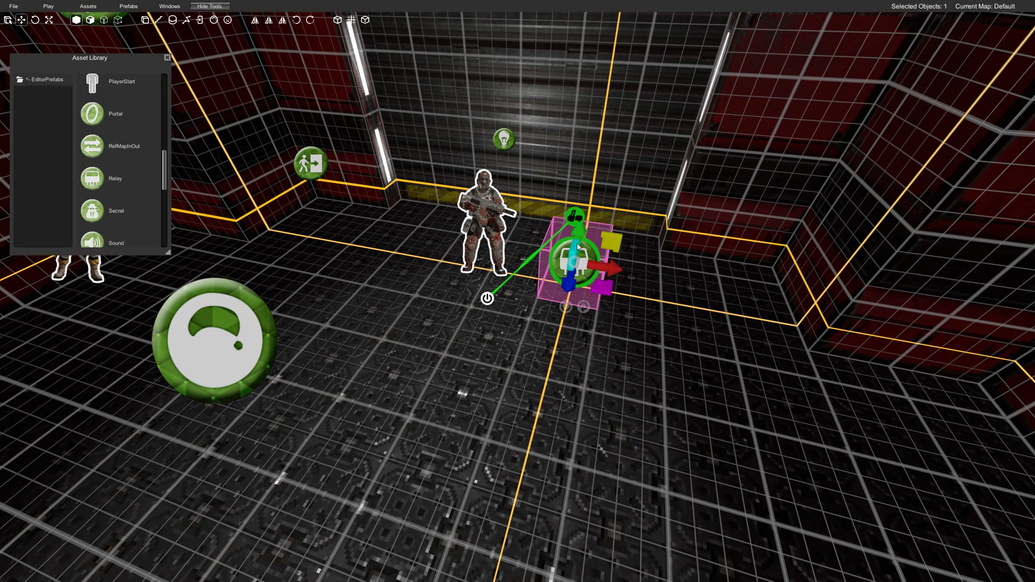
Examine the relay's input and output nodes and its link to the shotgun zombie.
right_click_drag(587, 307, 560, 319)
key("s")
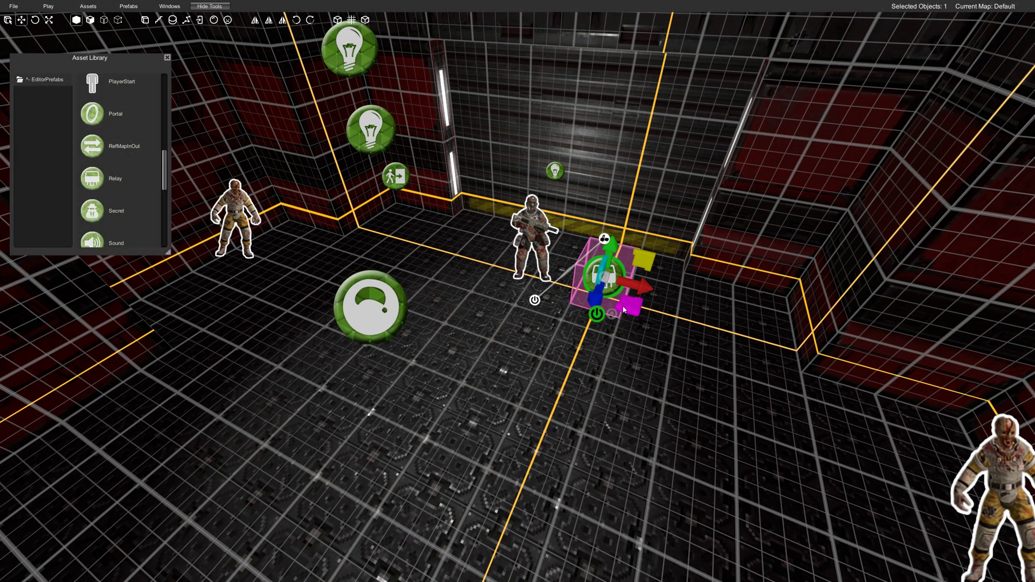
scroll(564, 311, "up", 3)
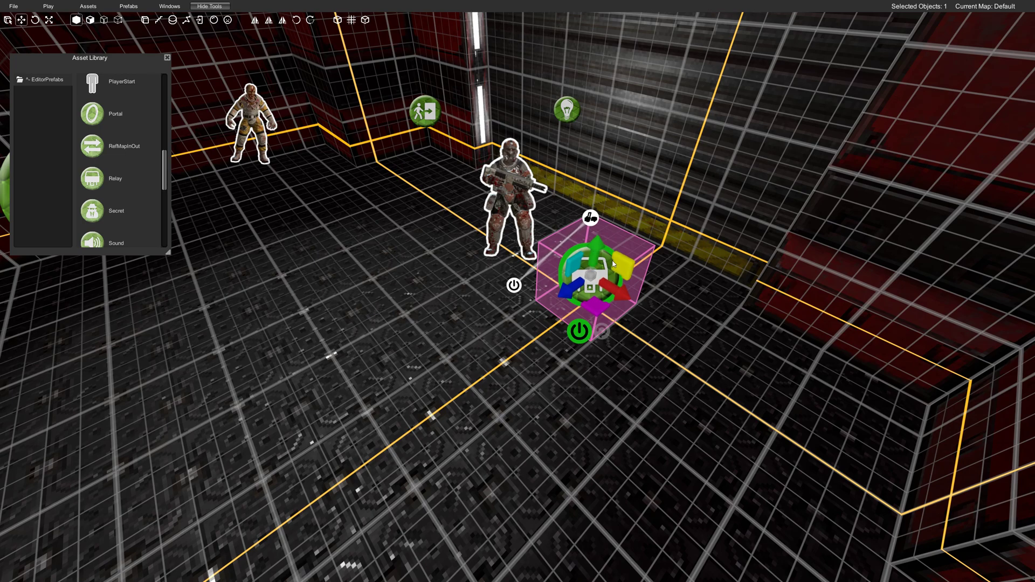
key("s")
key("a")
right_click_drag(583, 295, 578, 281)
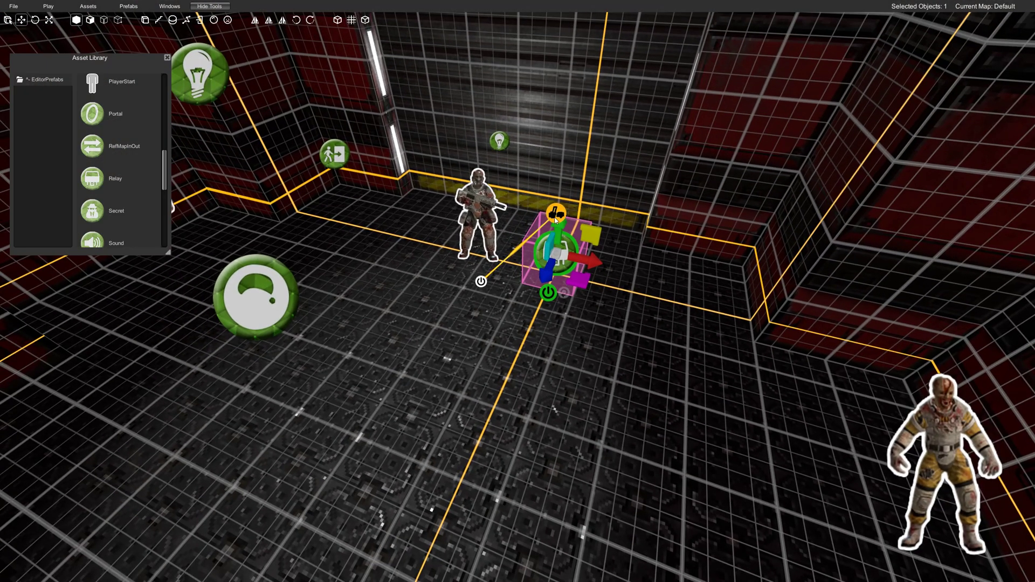
left_click_drag(565, 212, 585, 173)
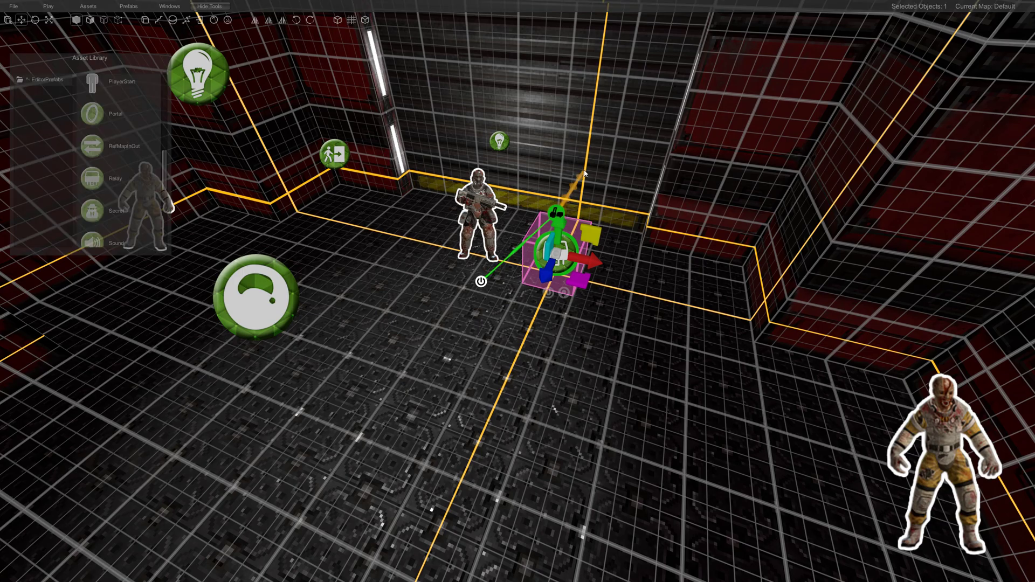
left_click_drag(617, 124, 616, 127)
key("s")
right_click_drag(599, 173, 612, 232)
key("a")
Open the relay's properties and close the Asset Library.
right_click(614, 235)
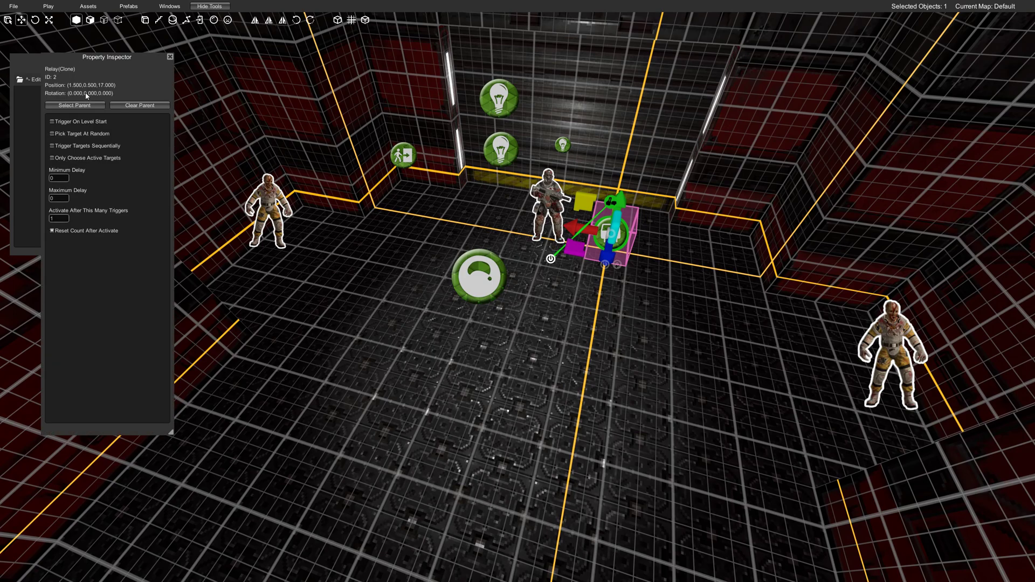
left_click_drag(130, 65, 129, 118)
left_click(167, 58)
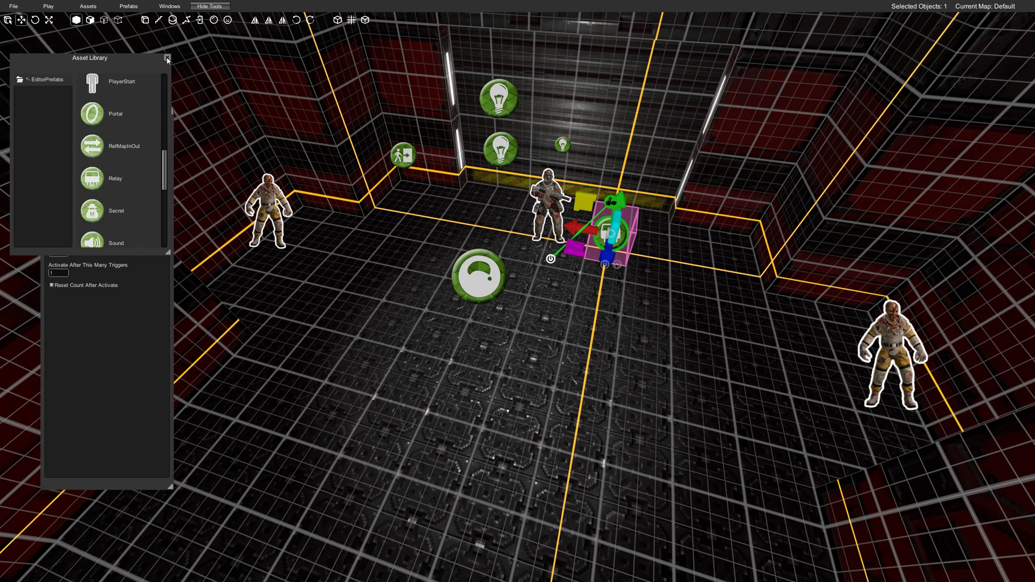
Link the death outputs of both plain zombies to the relay's activation input.
mouse_move(248, 171)
left_click_drag(247, 170, 572, 309)
right_click_drag(563, 311, 614, 307)
mouse_move(847, 268)
left_click_drag(798, 247, 572, 229)
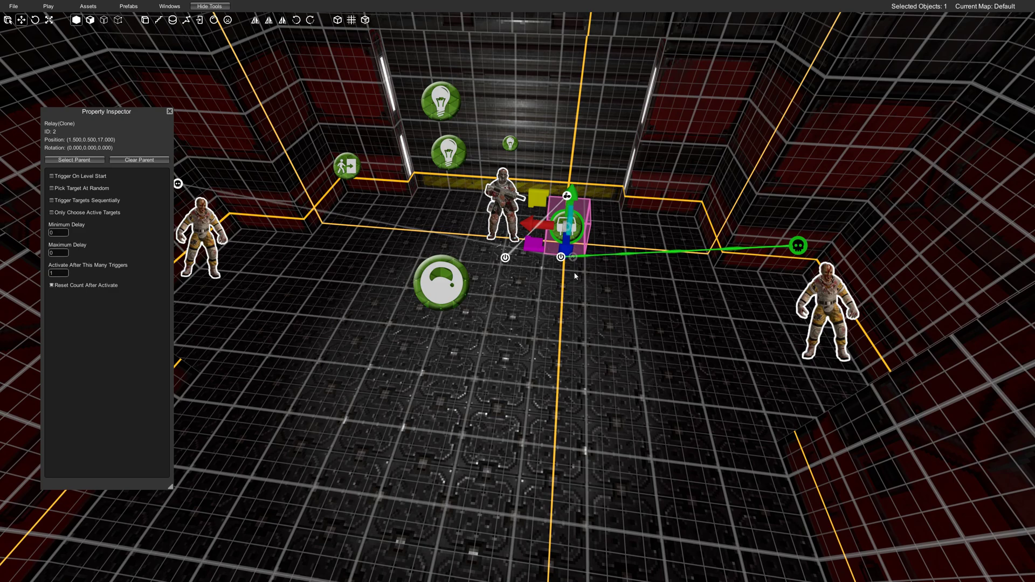
Make the relay activate the shotgun zombie after 2 triggers, with Reset Count After Activate disabled.
left_click_drag(97, 123, 71, 79)
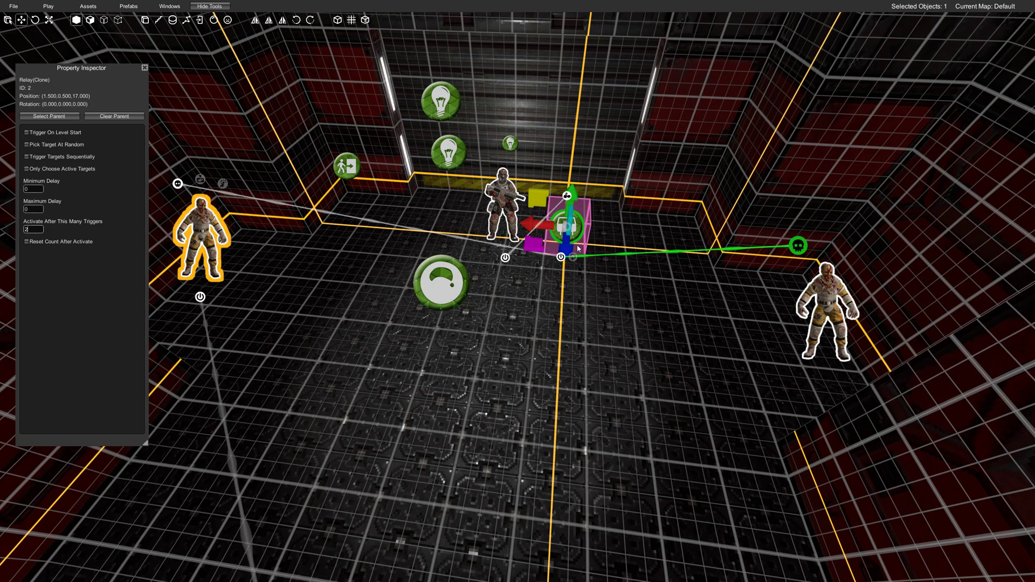
key("w")
right_click_drag(570, 204, 517, 286)
left_click_drag(610, 260, 476, 392)
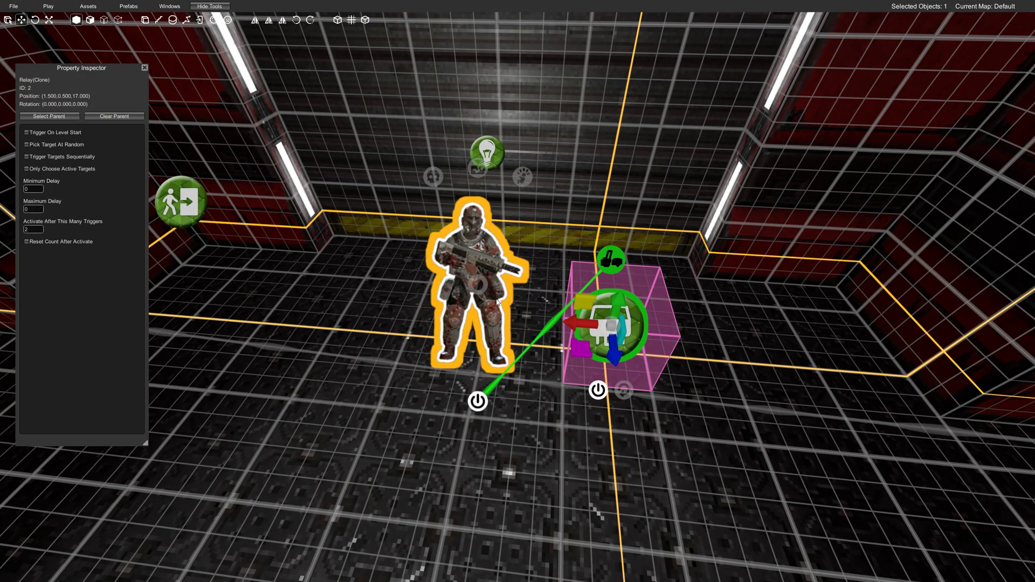
Check the shotgun zombie's settings, then save the map and start a playtest, entering the shutter room through the entrance door.
left_click(487, 248)
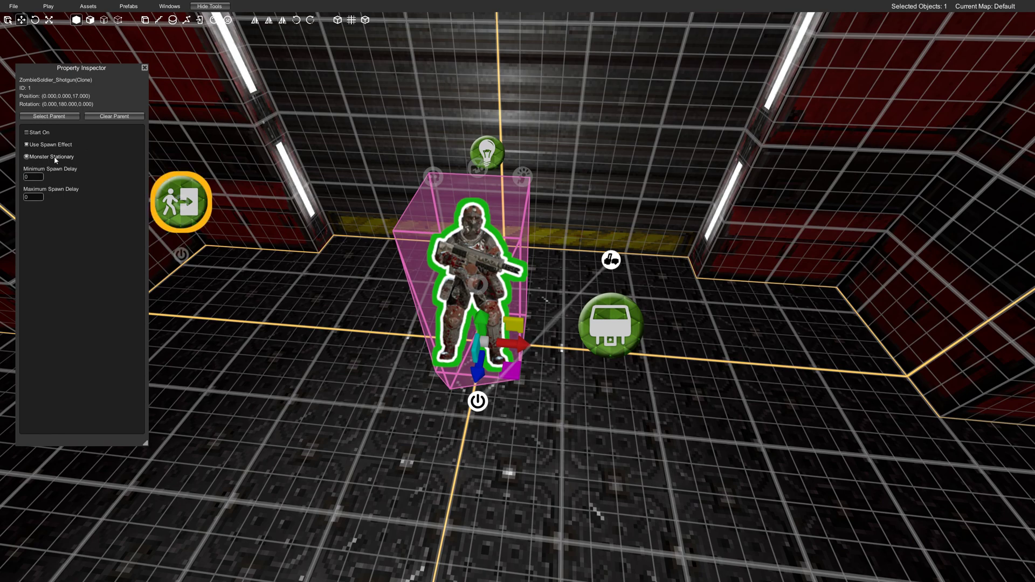
left_click(5, 4)
left_click(24, 31)
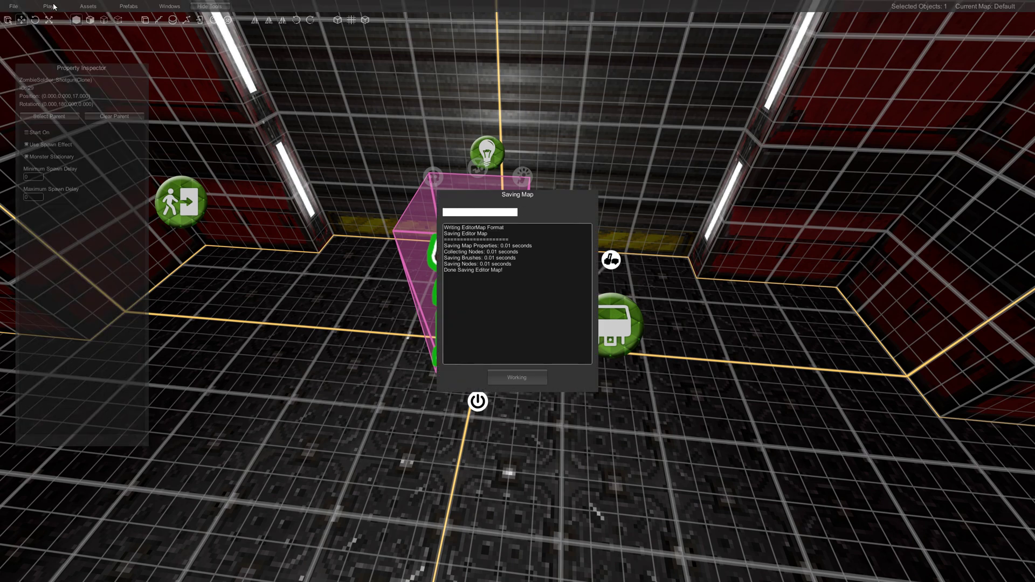
left_click(62, 21)
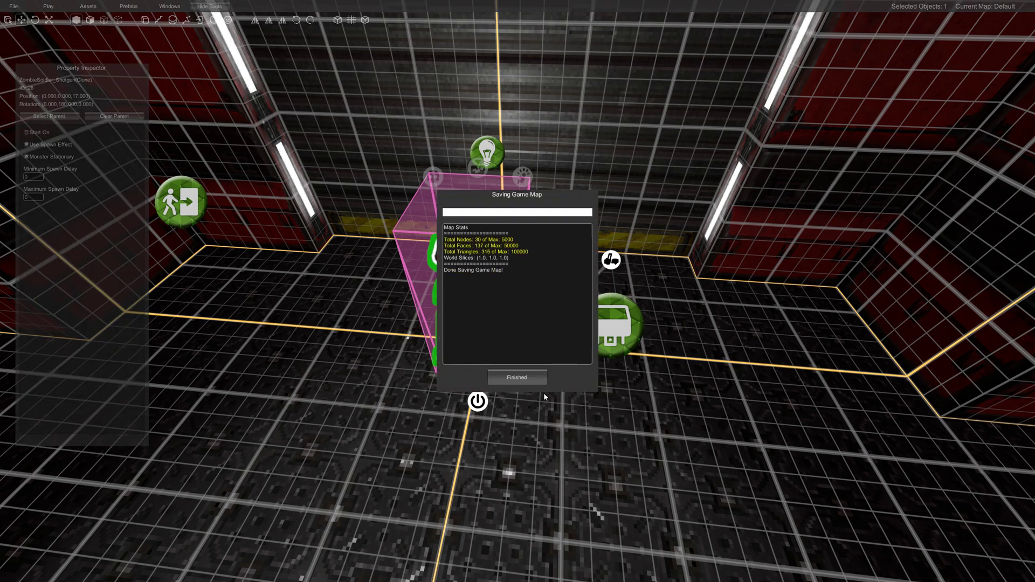
left_click(528, 380)
key("w")
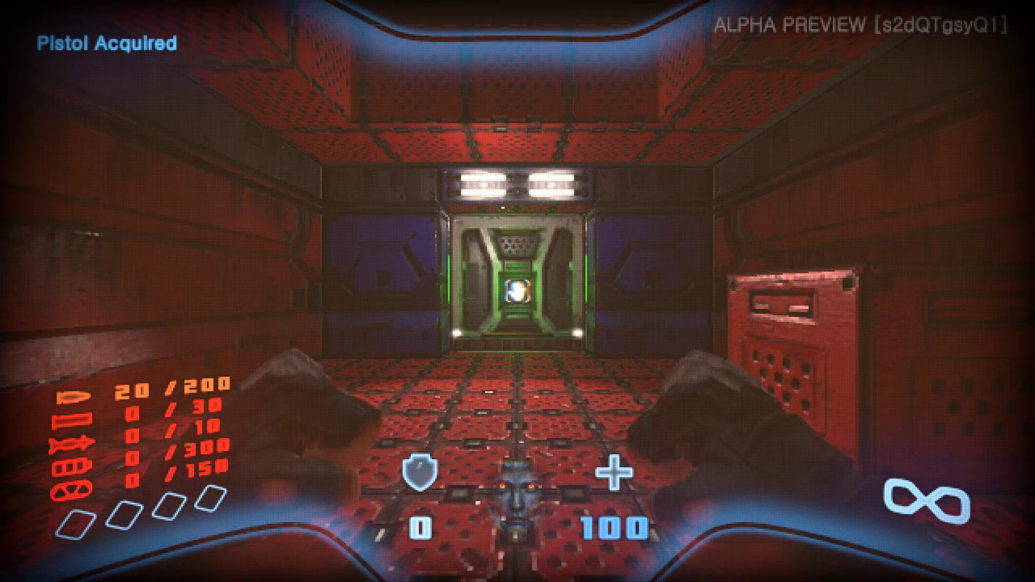
key("e")
key("w")
Fight the two plain zombies, using fists on the first and the pistol on the second.
key("1")
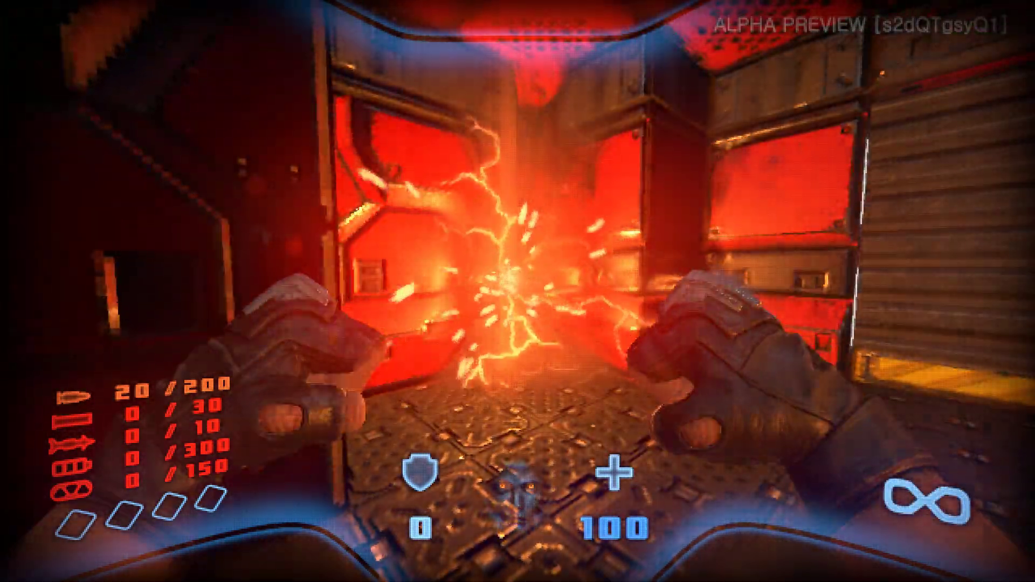
key("w")
left_click(518, 291)
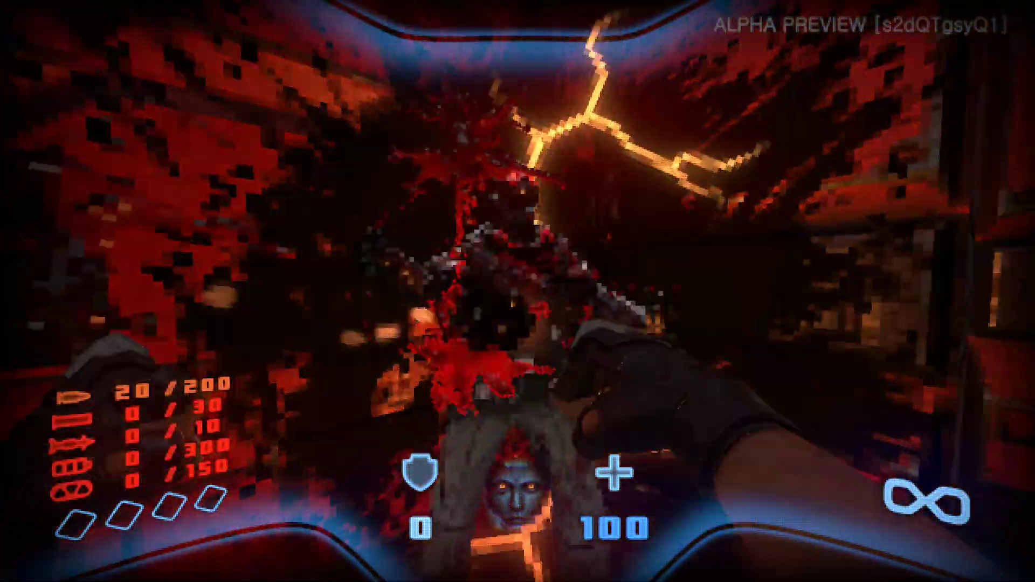
key("2")
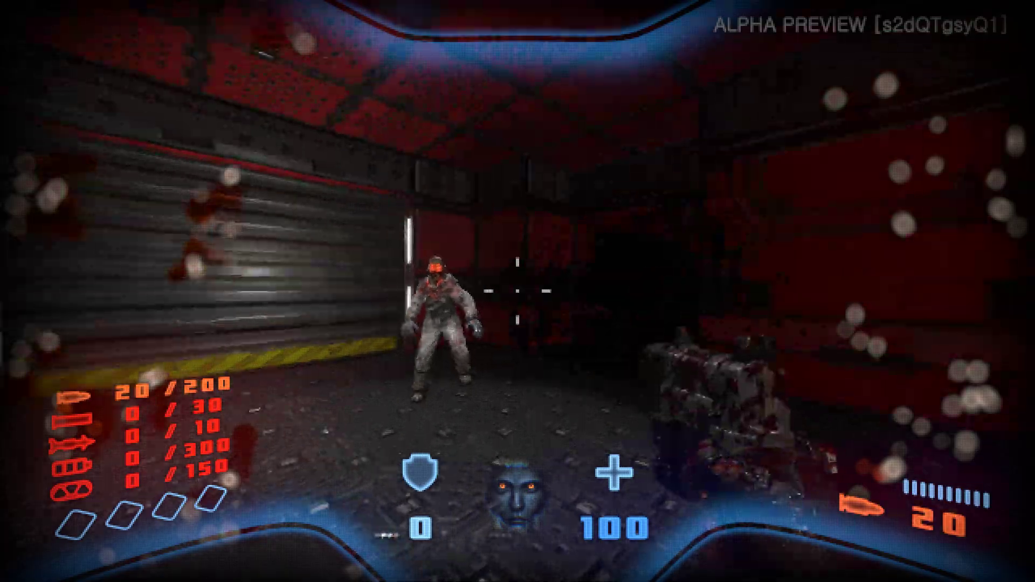
left_click(518, 291)
left_click(518, 292)
left_click(518, 291)
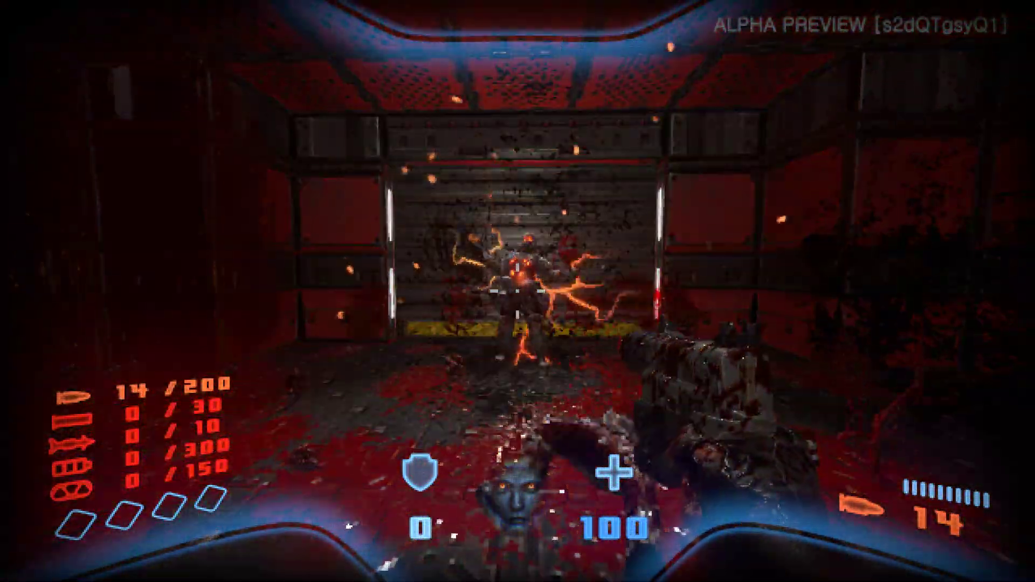
Shoot the shotgun zombie with the pistol, pick up its shotgun and end the playtest.
left_click(517, 291)
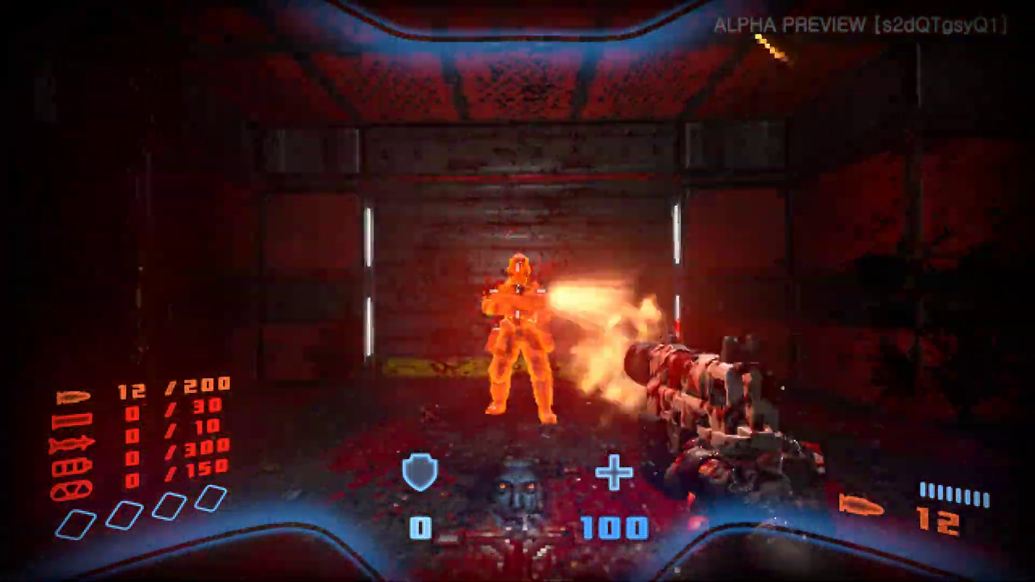
left_click(518, 291)
left_click(518, 292)
key("w")
key("s")
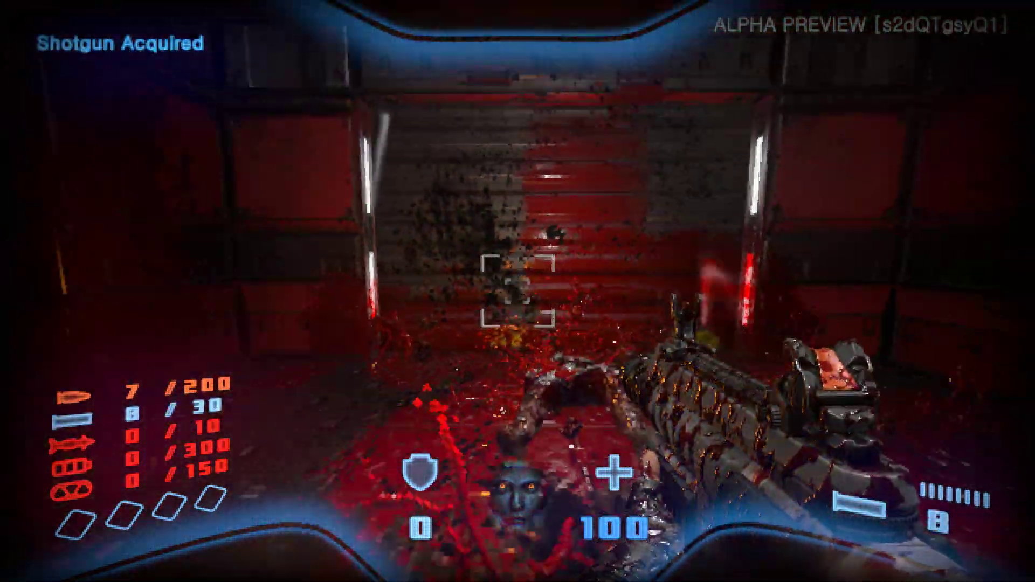
left_click(517, 291)
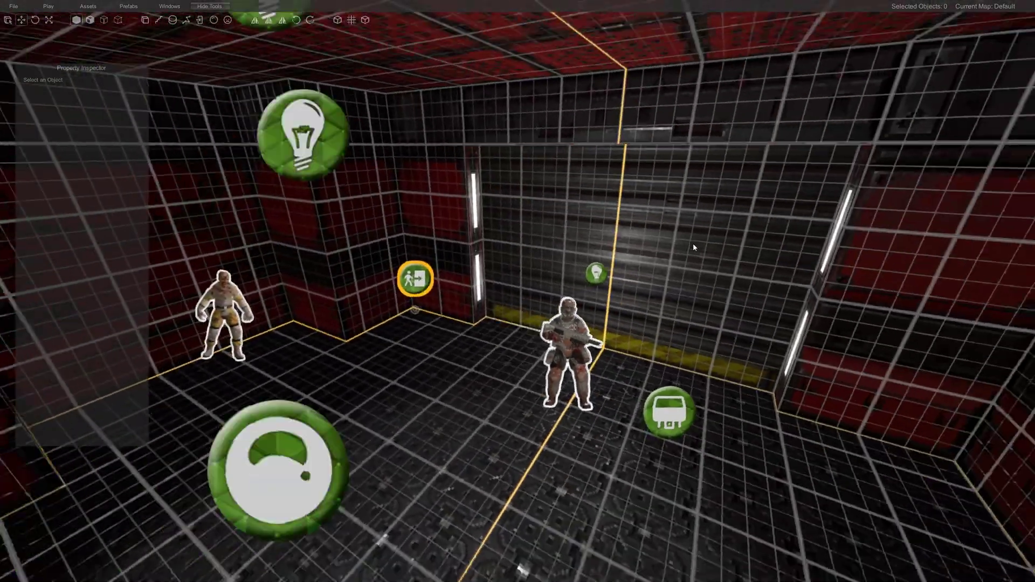
Delete the shotgun zombie and its relay from the shutter room.
left_click(685, 256)
mouse_move(694, 243)
right_mouse_down()
mouse_move(638, 278)
mouse_move(538, 260)
mouse_move(376, 276)
mouse_move(623, 254)
mouse_move(379, 256)
mouse_move(584, 279)
mouse_move(537, 288)
right_mouse_up()
key("w")
key("s")
key("w")
left_click(536, 289)
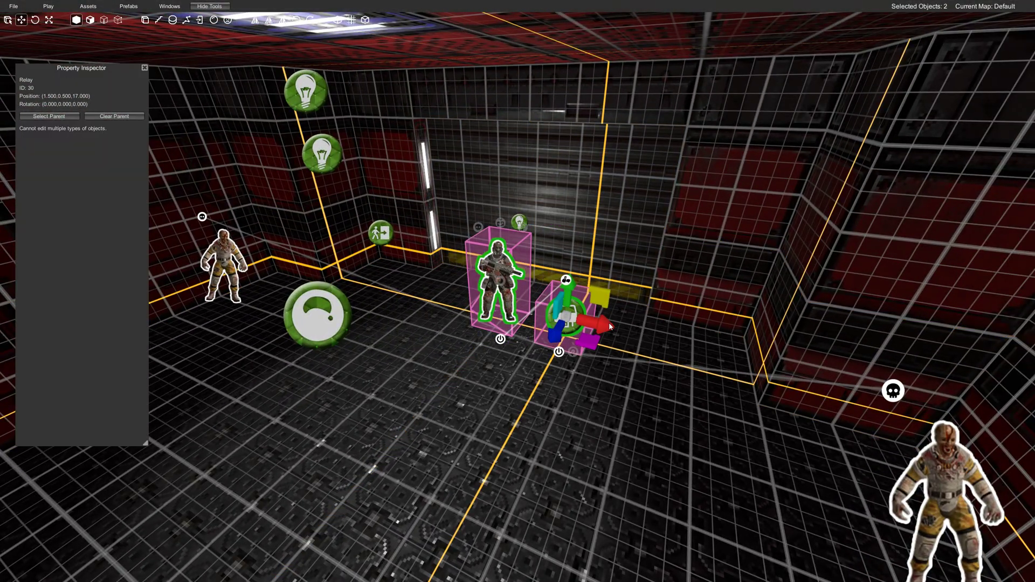
key("Delete")
Place a new relay on the floor between the two plain zombies and link both zombies' death outputs to its activation input.
right_click_drag(609, 322, 486, 275)
left_click(324, 264)
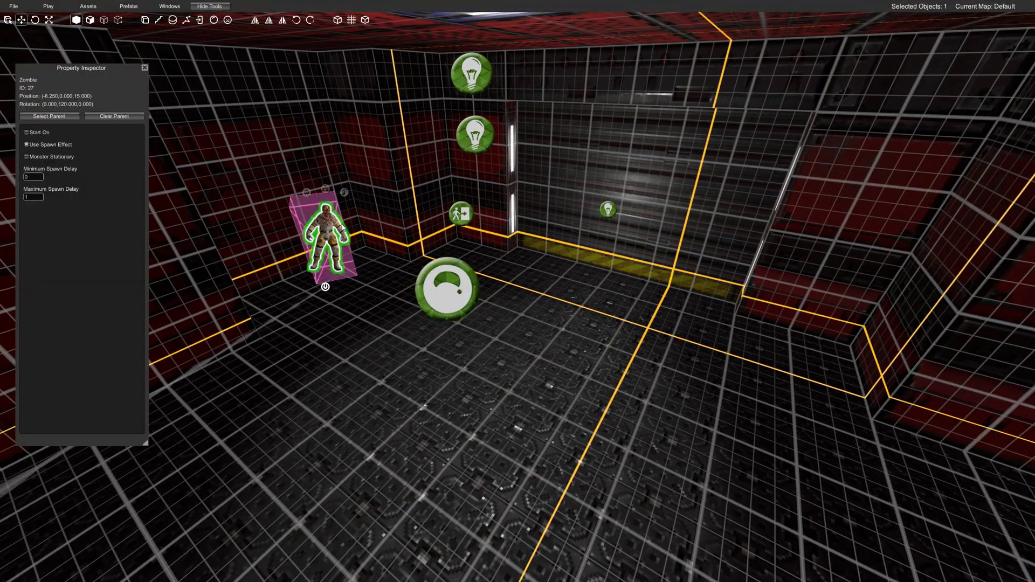
right_click_drag(695, 350, 501, 371)
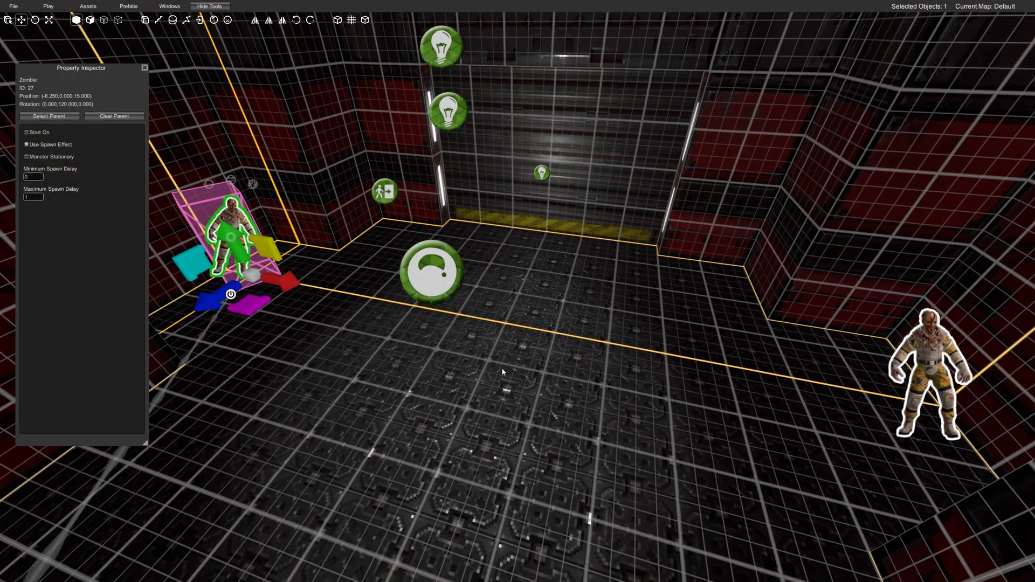
left_click(558, 338)
left_click_drag(554, 315, 557, 295)
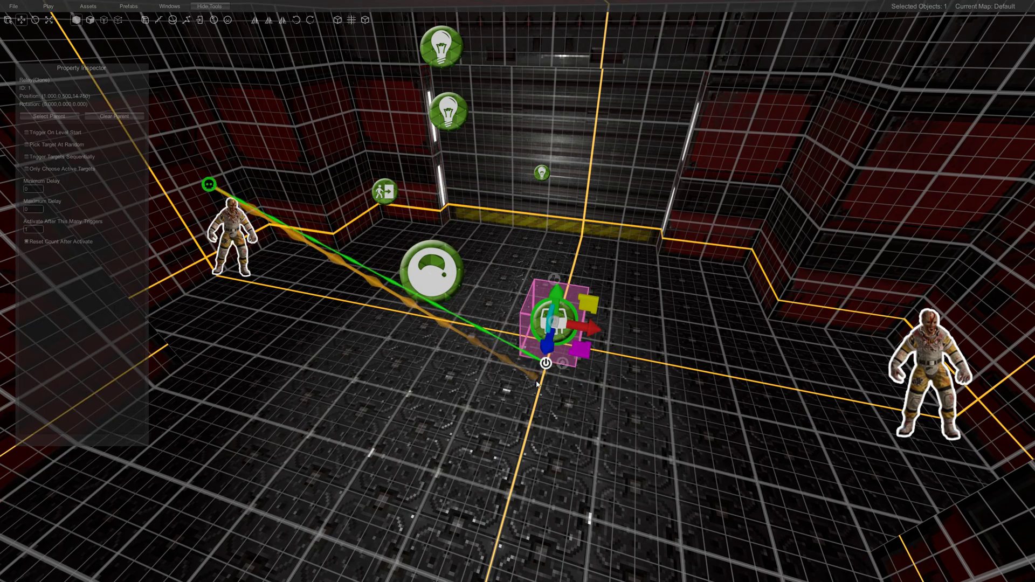
left_click_drag(536, 382, 545, 366)
left_click_drag(892, 290, 559, 322)
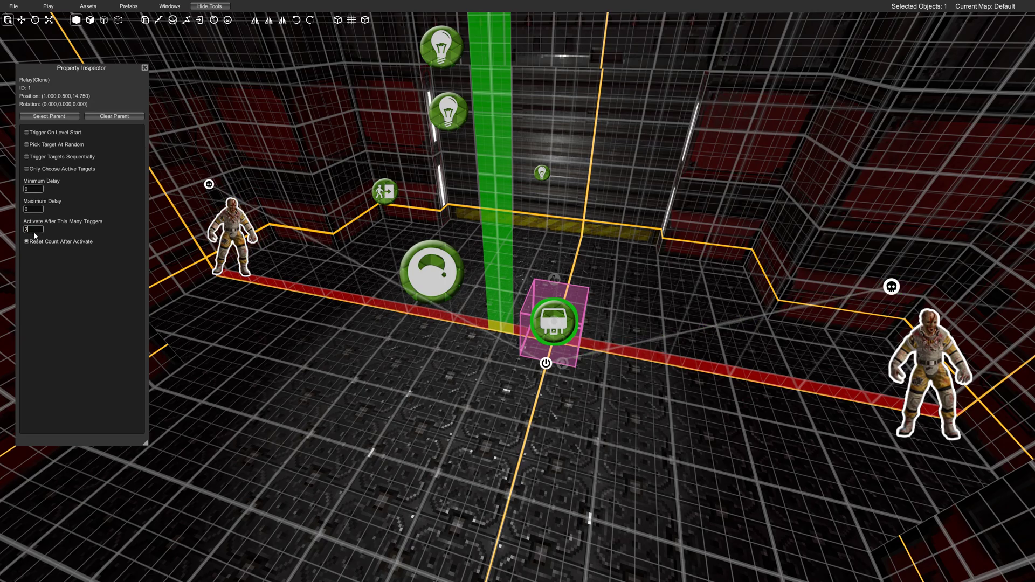
Make the new relay activate after 2 triggers, disable Reset Count After Activate, and shift the relay sideways along the floor.
right_click_drag(513, 235, 582, 313)
key("d")
key("w")
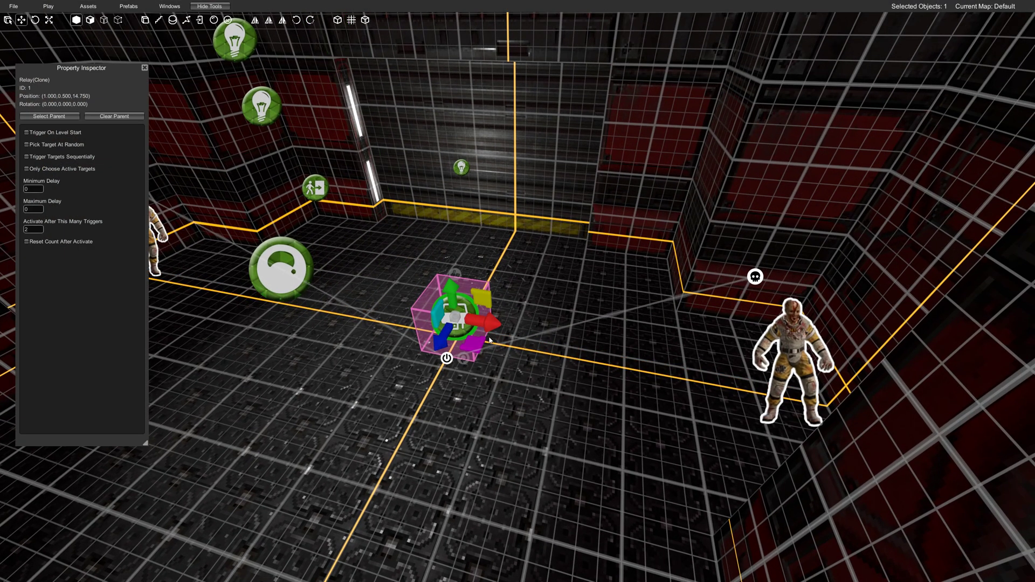
left_click_drag(476, 343, 583, 335)
key("a")
Try raising the shutter brush about 4 units so that it clears the doorway.
mouse_move(584, 335)
right_mouse_down()
mouse_move(603, 316)
mouse_move(576, 249)
mouse_move(593, 293)
mouse_move(550, 280)
right_mouse_up()
key("d")
key("w")
left_click(576, 250)
key("w")
key("d")
key("a")
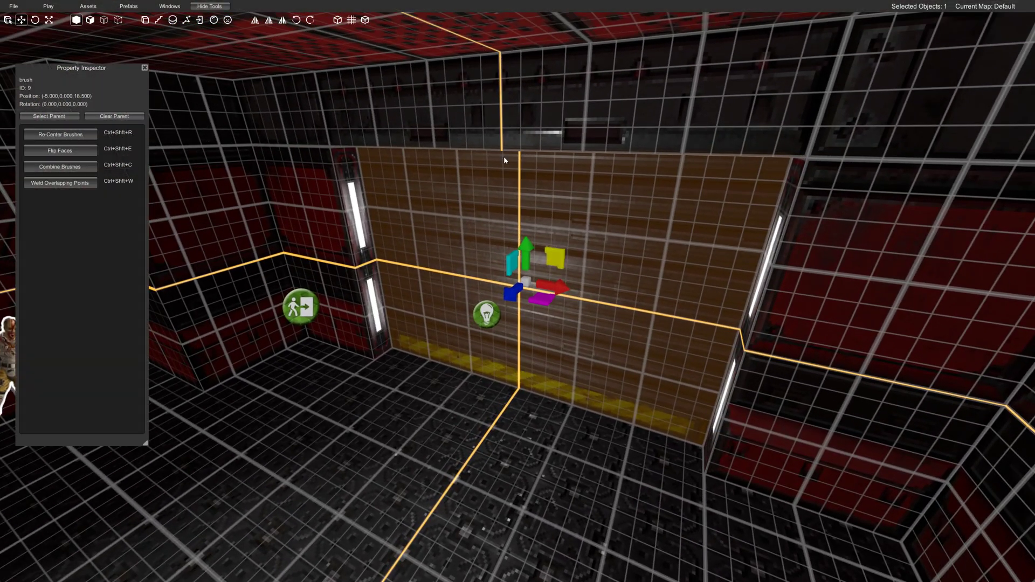
mouse_move(528, 255)
left_mouse_down()
mouse_move(545, 160)
mouse_move(546, 17)
left_mouse_up()
key("w")
mouse_move(566, 286)
right_mouse_down()
mouse_move(596, 251)
mouse_move(528, 277)
right_mouse_up()
key("d")
left_click_drag(486, 256, 504, 176)
key("w")
key("d")
mouse_move(505, 307)
right_mouse_down()
mouse_move(506, 290)
mouse_move(488, 283)
mouse_move(562, 306)
mouse_move(539, 295)
right_mouse_up()
key("a")
key("s")
left_click_drag(544, 139, 554, 179)
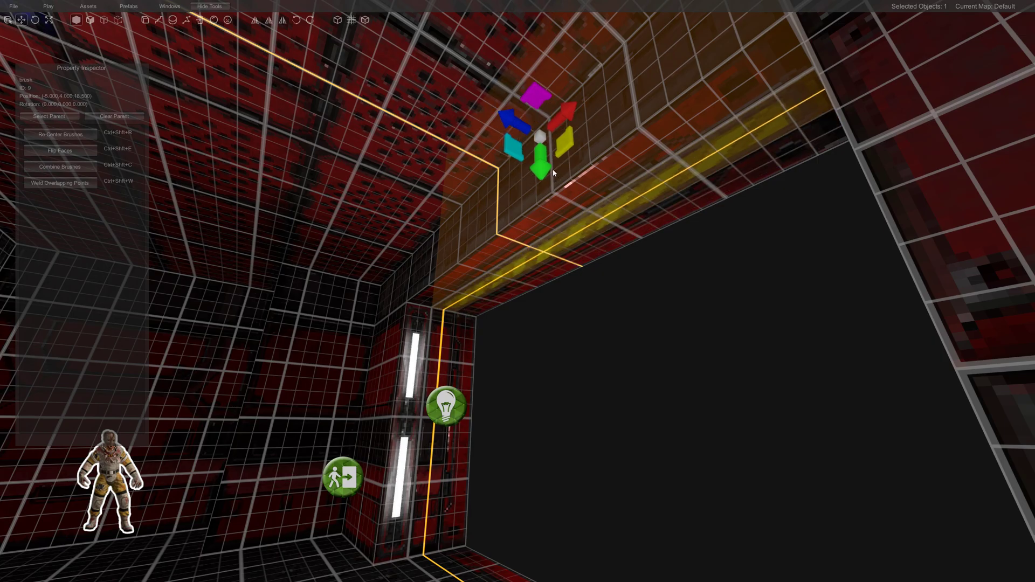
key("s")
Undo the vertical moves of the shutter brush.
mouse_move(615, 230)
right_mouse_down()
mouse_move(554, 311)
mouse_move(545, 307)
right_mouse_up()
key("ctrl+z")
key("ctrl+z")
key("ctrl+z")
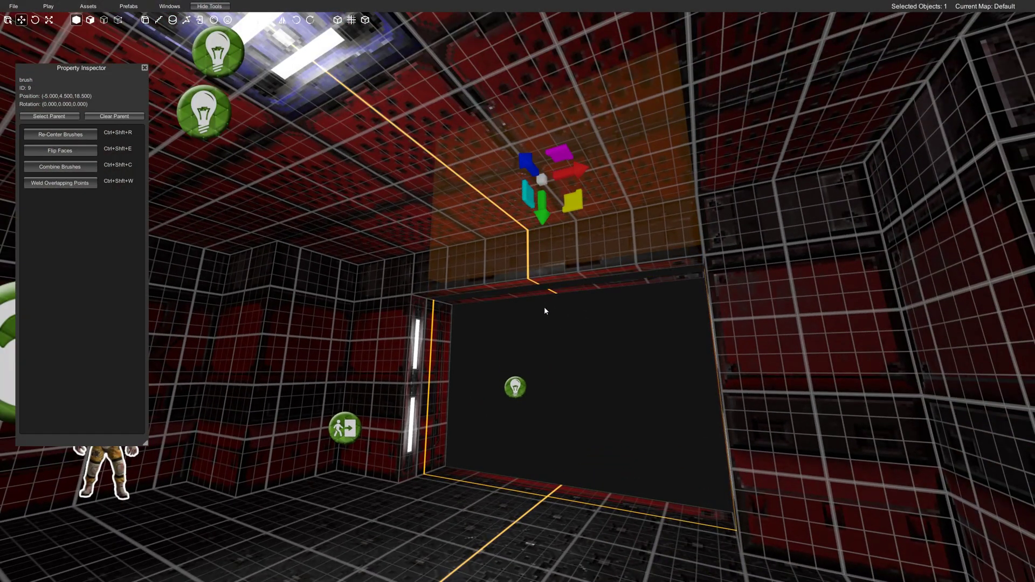
Show the Function assets in the Asset Library in place of the Property Inspector and enlarge the library window.
key("a")
right_click_drag(496, 387, 527, 441)
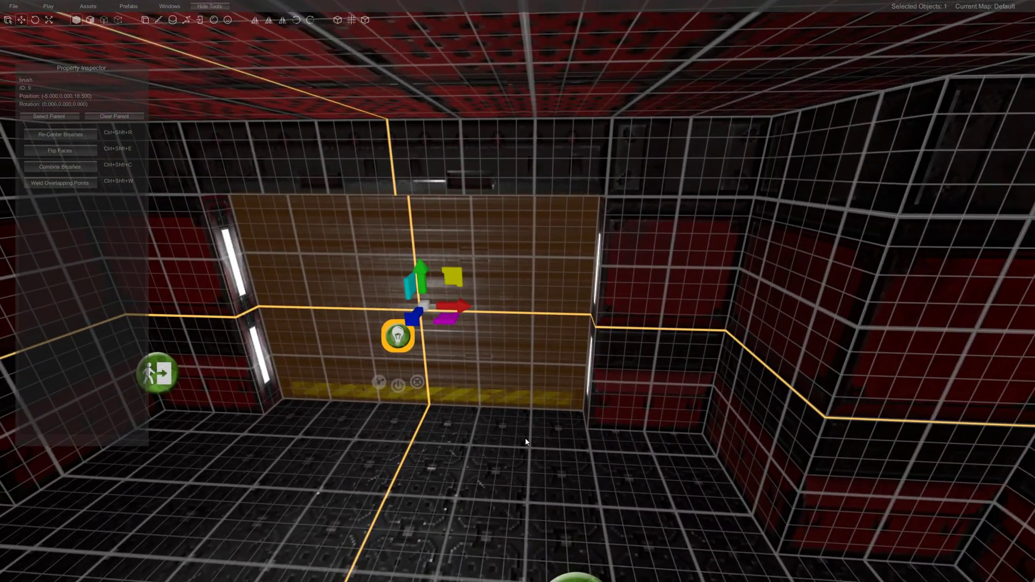
left_click(144, 67)
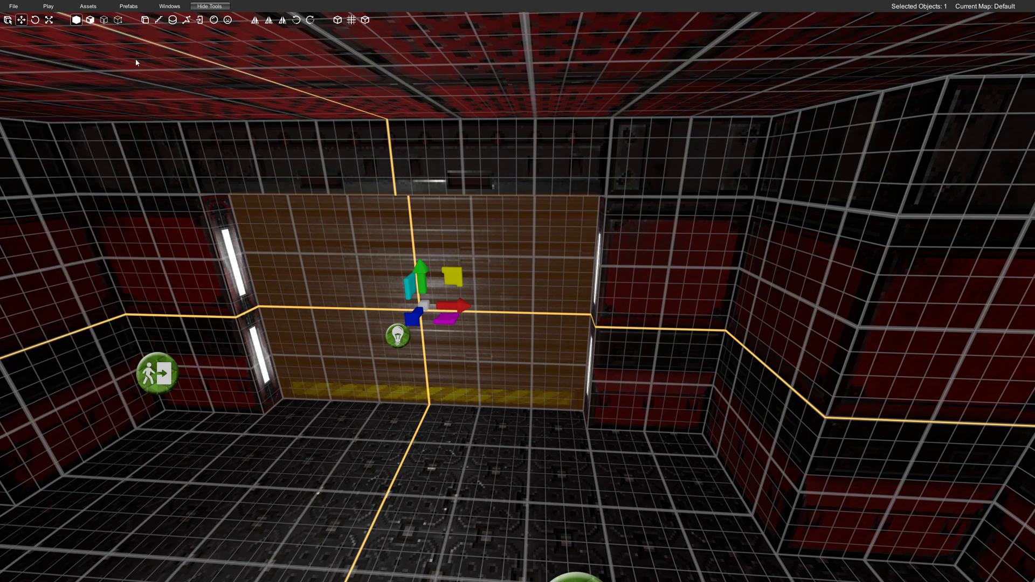
left_click(88, 6)
left_click(96, 19)
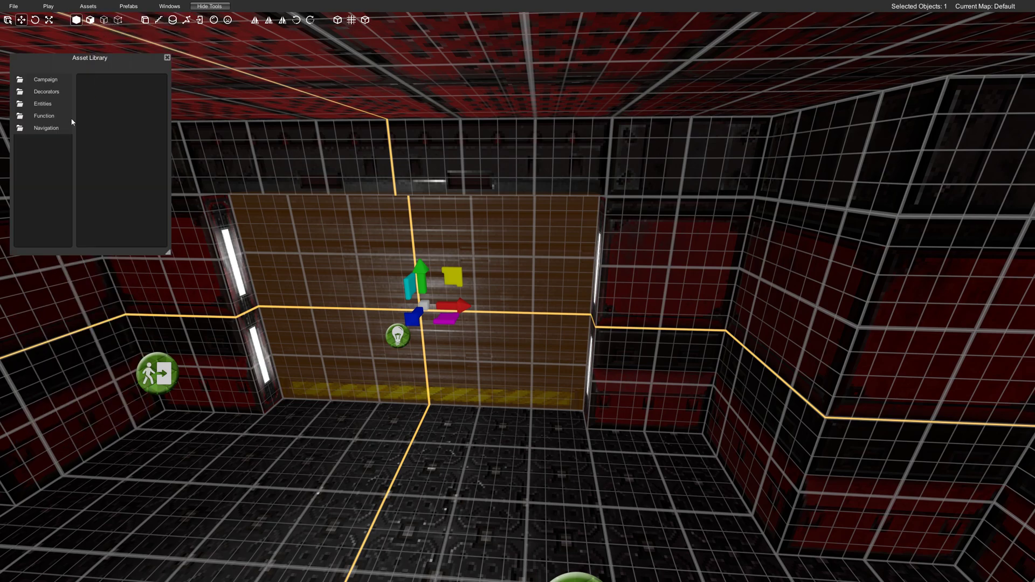
left_click(42, 117)
left_click_drag(168, 258, 179, 437)
scroll(107, 251, "down", 1)
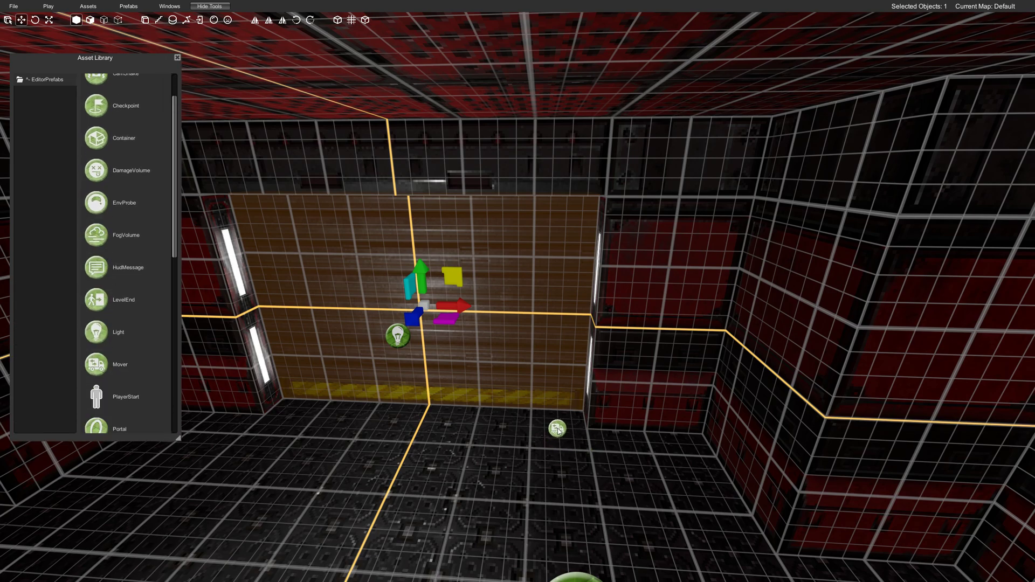
Place a Mover on the floor beside one end of the shutter, at position (2.5, 0.5, 18.5).
left_click(558, 429)
mouse_move(516, 443)
left_mouse_down()
mouse_move(360, 425)
mouse_move(683, 456)
mouse_move(638, 468)
mouse_move(645, 480)
mouse_move(586, 475)
mouse_move(522, 434)
mouse_move(32, 463)
mouse_move(381, 501)
mouse_move(471, 412)
mouse_move(515, 429)
mouse_move(518, 450)
left_mouse_up()
key("a")
right_click_drag(517, 450, 632, 422)
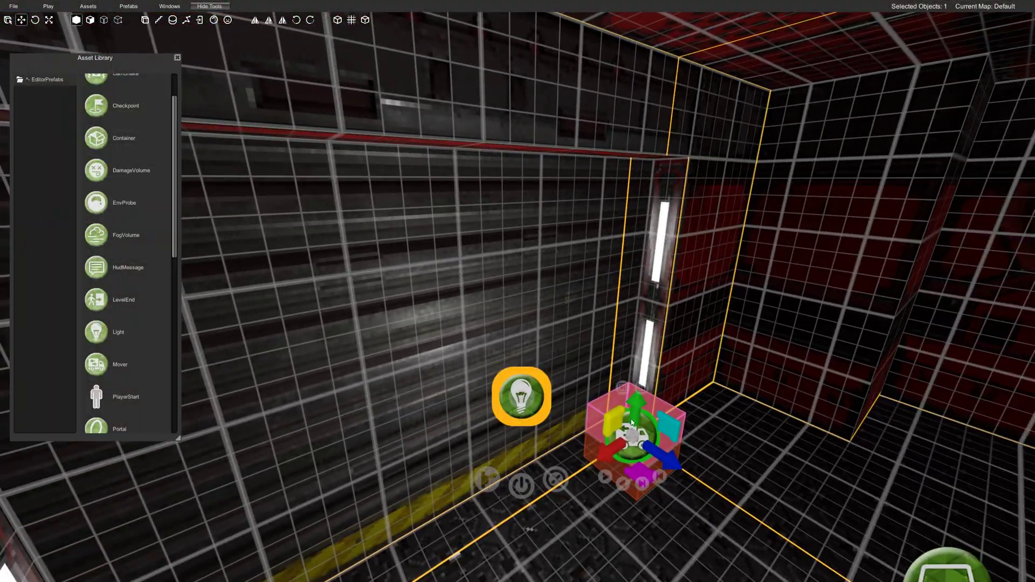
left_click_drag(636, 403, 641, 364)
key("d")
right_click_drag(640, 364, 618, 338)
Close the Asset Library and set the Mover as the parent of the shutter brush.
left_click(440, 185)
left_click(650, 306)
left_click(522, 144)
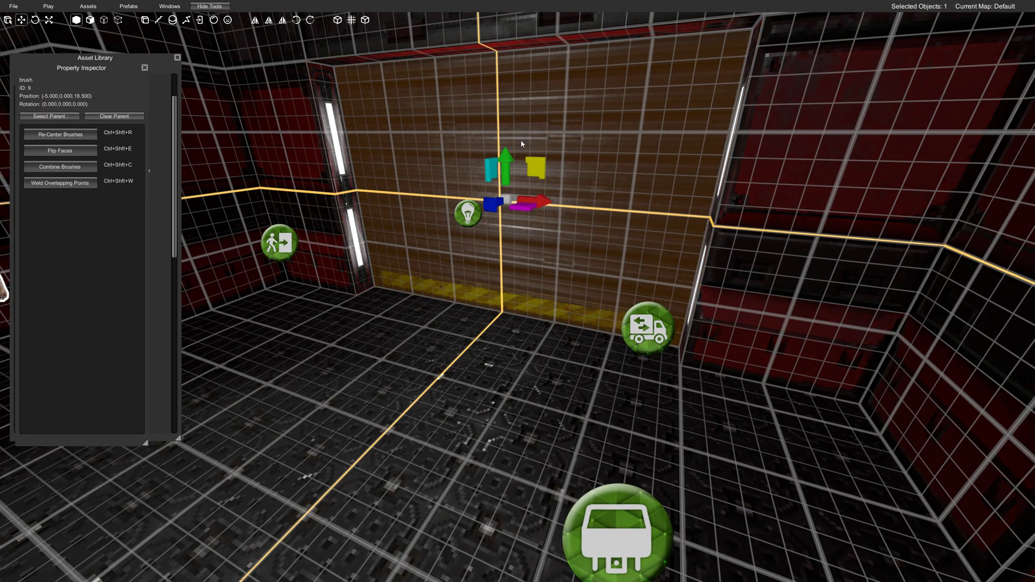
left_click(177, 58)
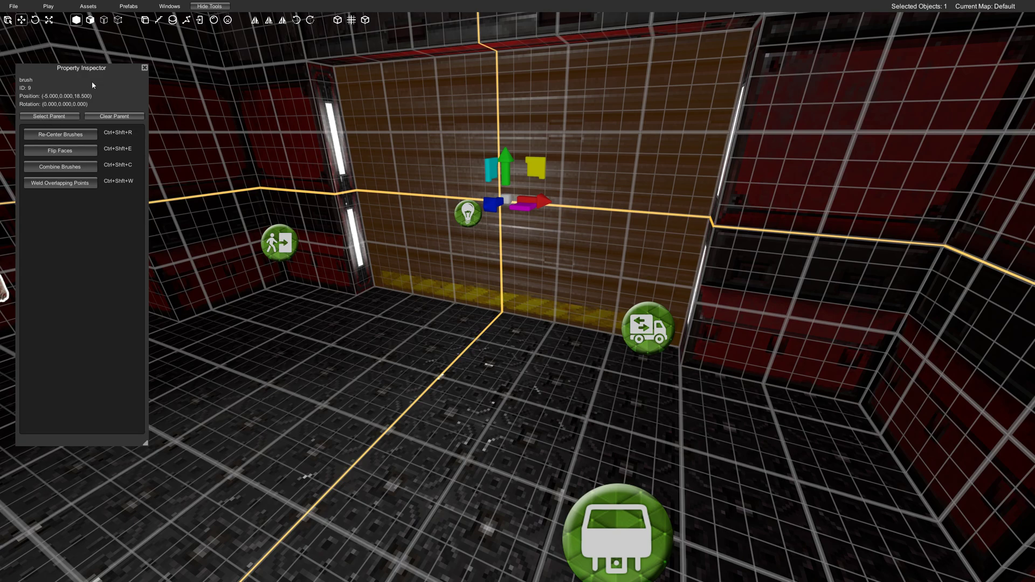
left_click_drag(104, 69, 117, 70)
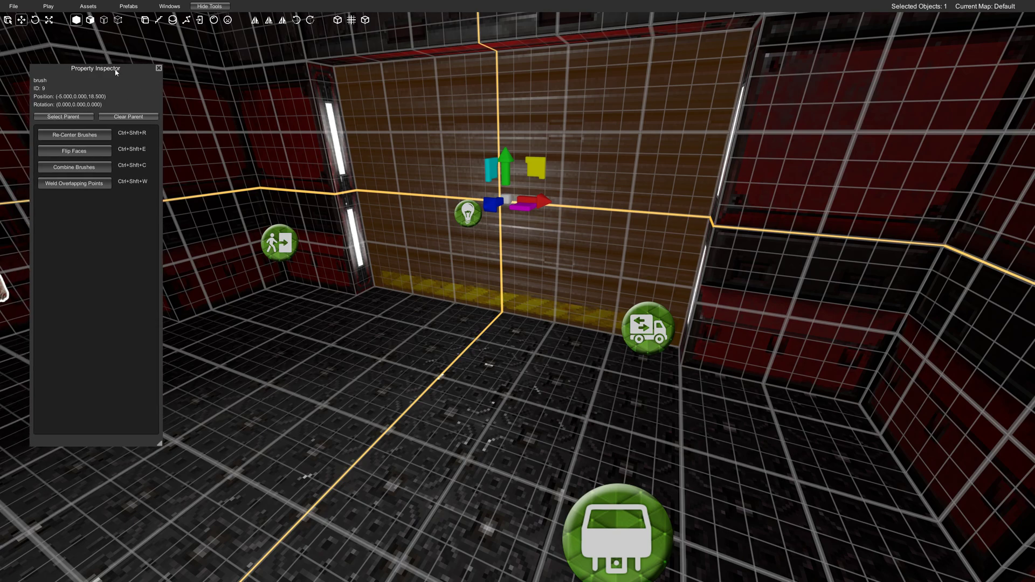
left_click(62, 118)
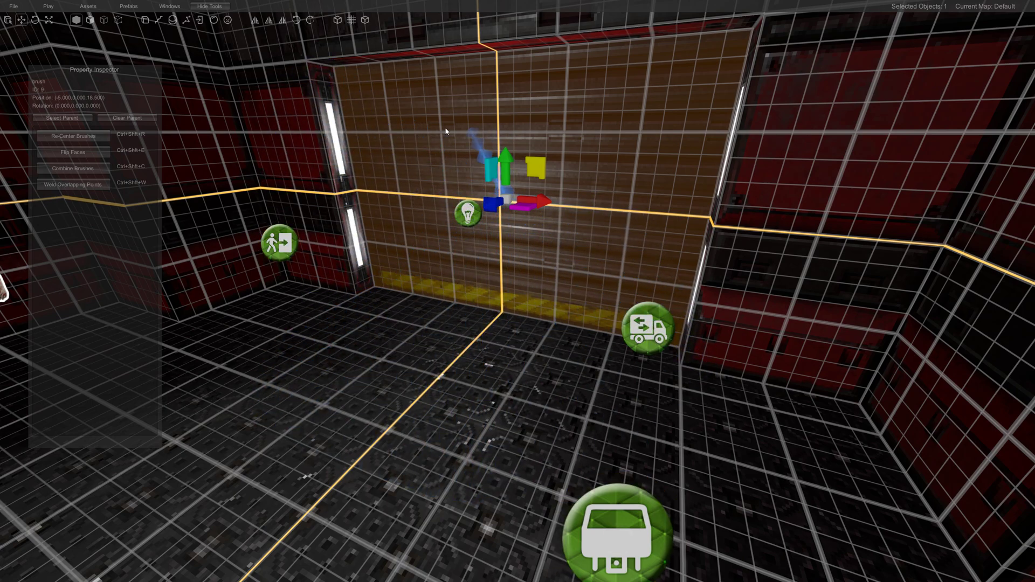
left_click(660, 327)
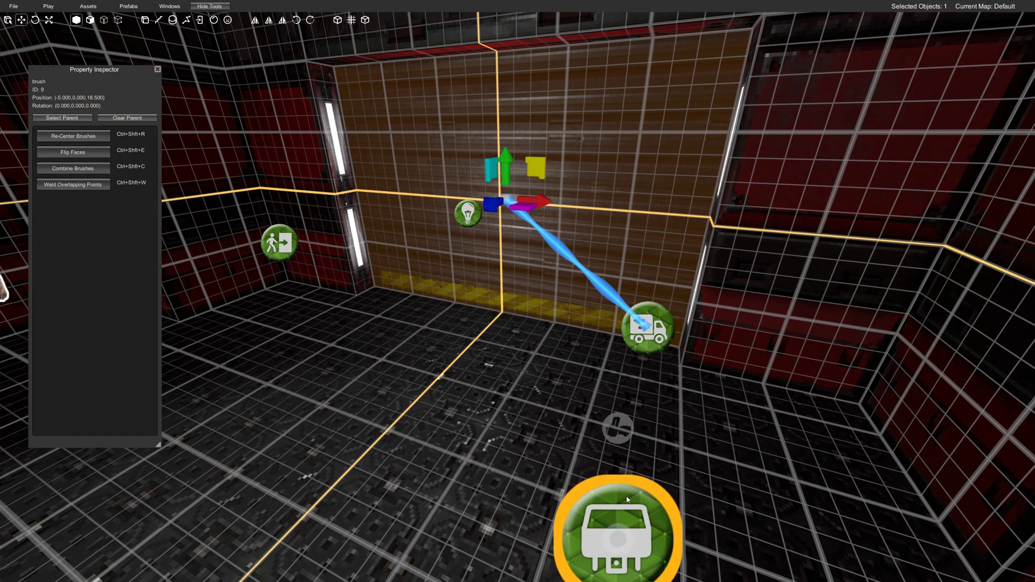
right_click_drag(358, 413, 357, 412)
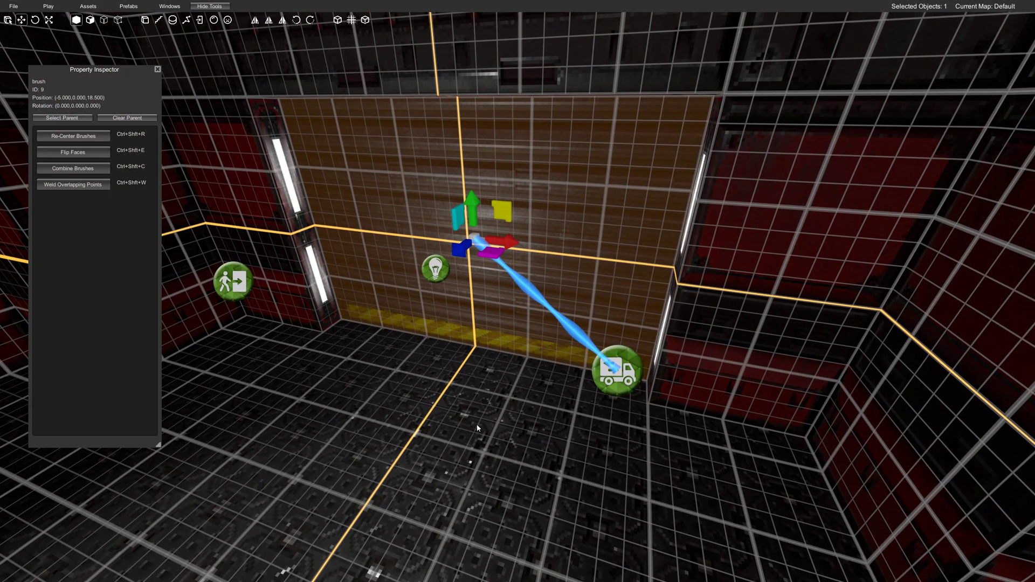
Set the Mover's vertical Movement Delta to 4 and inspect the preview of its end position.
left_click(631, 358)
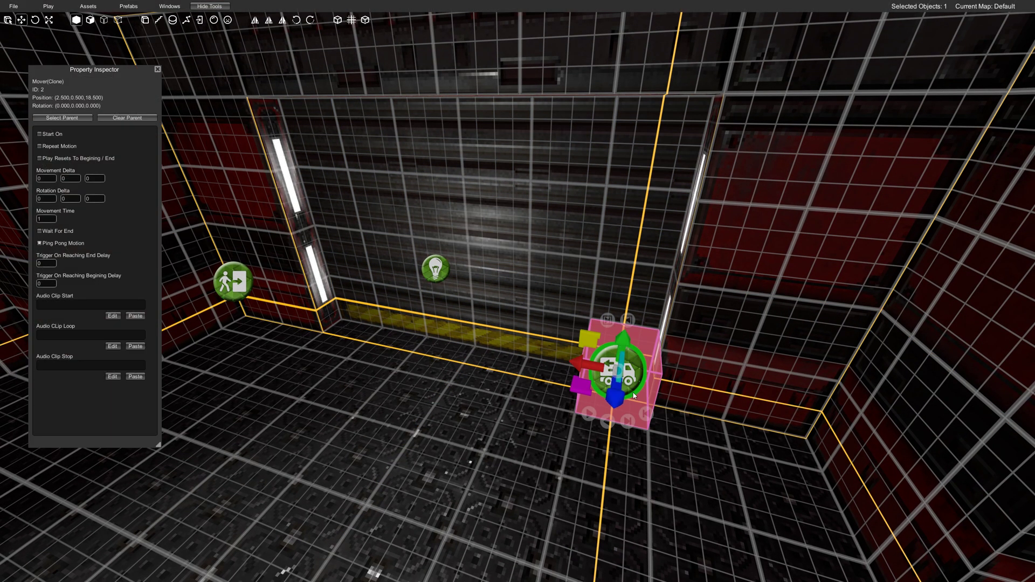
left_click_drag(75, 69, 70, 53)
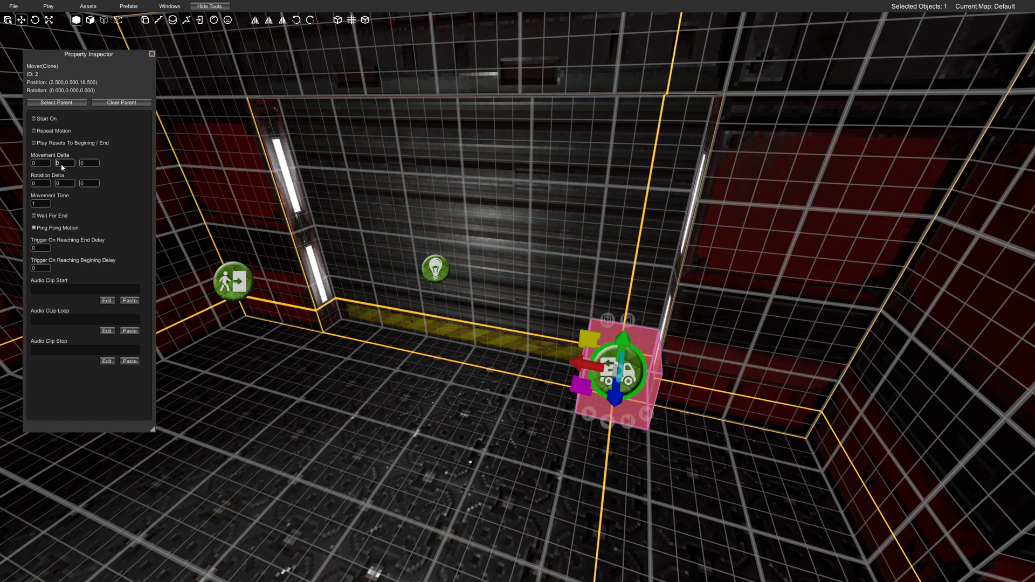
type("4")
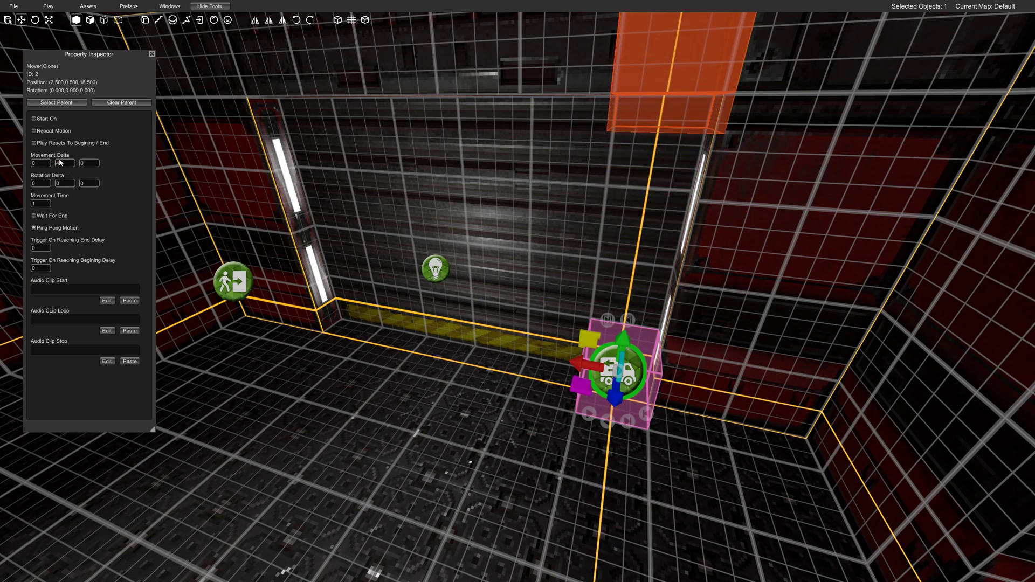
right_click_drag(498, 183, 667, 182)
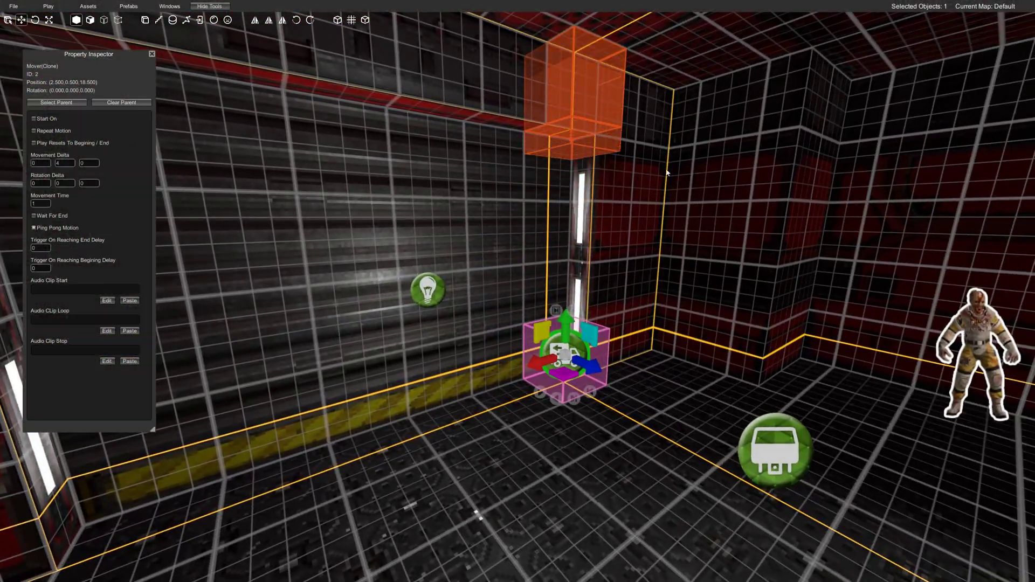
right_click_drag(605, 157, 594, 153)
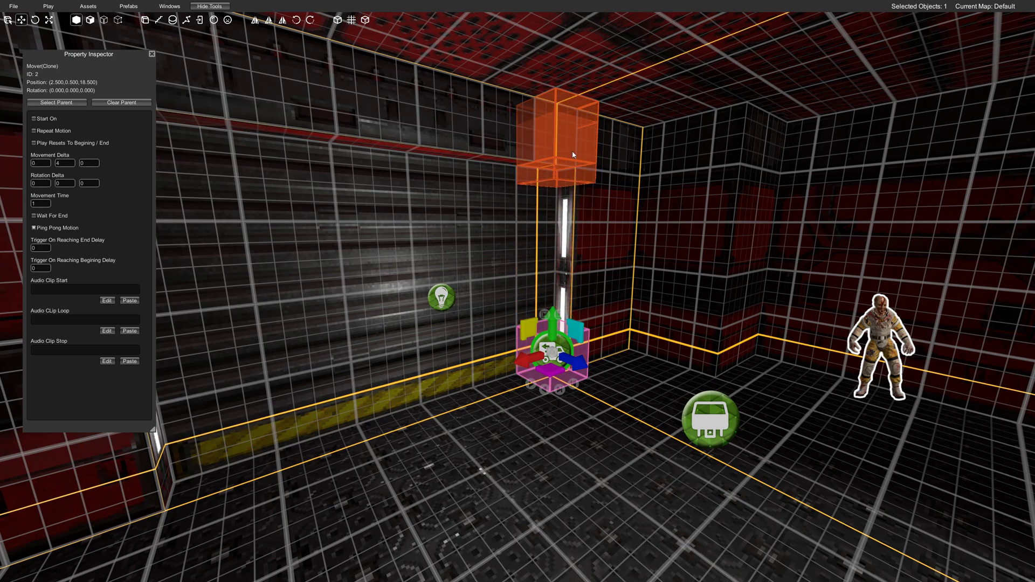
Set the Mover's Movement Time to .25 and disable Ping Pong Motion.
left_click(38, 203)
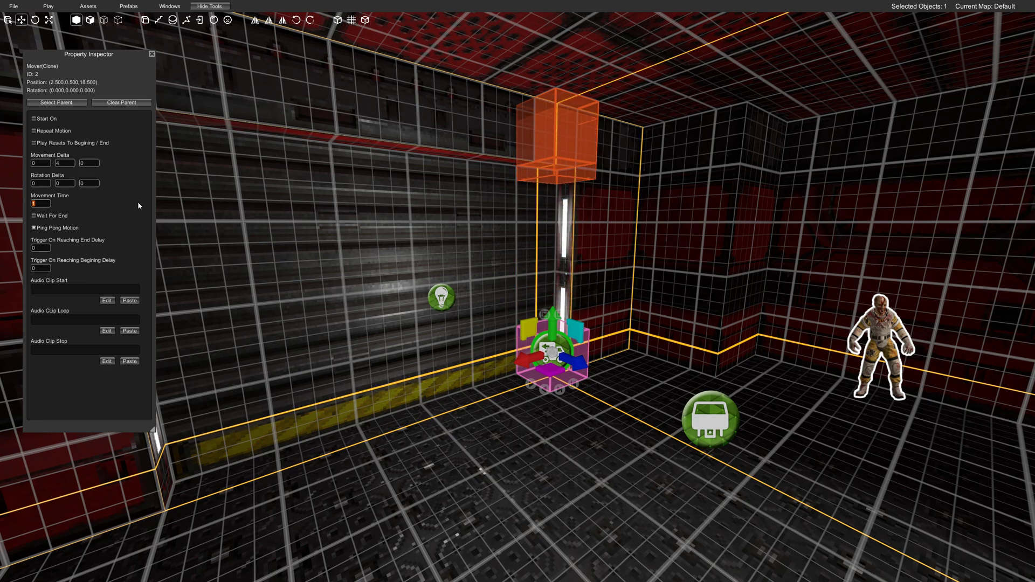
type(".25")
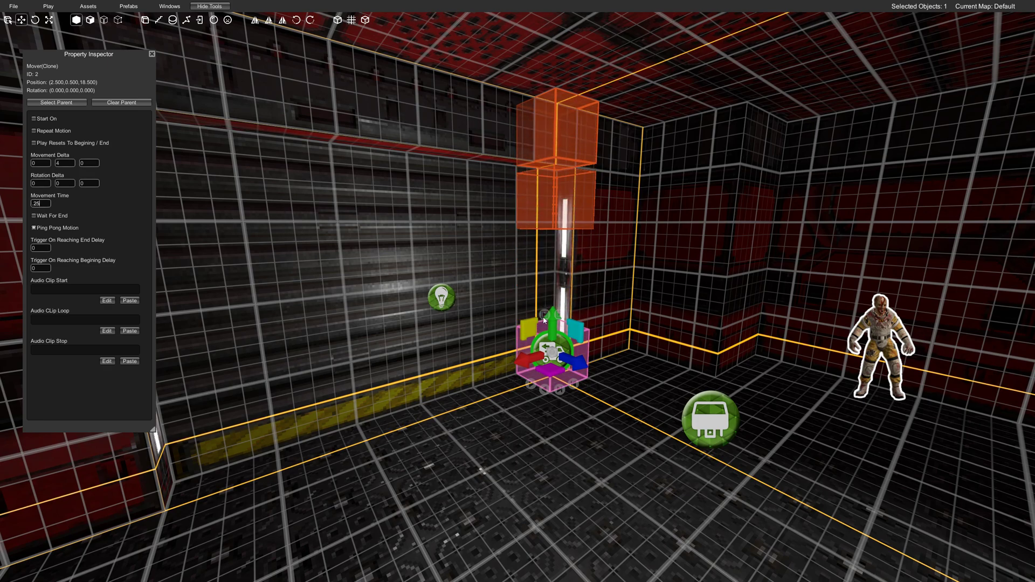
right_click_drag(543, 321, 561, 297)
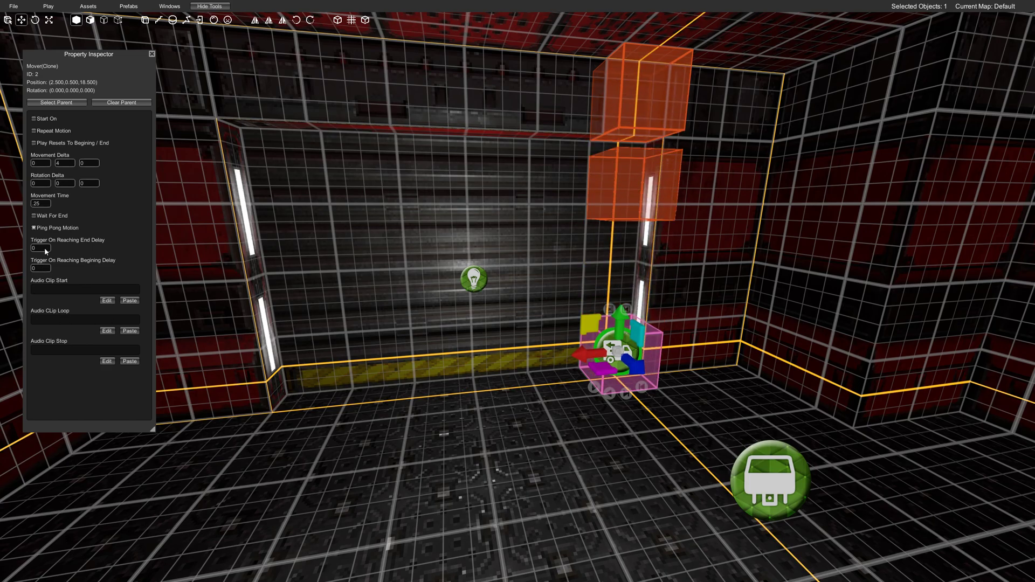
left_click(49, 228)
Check the Mover's motion preview and the shutter brush's parent link to the Mover.
right_click_drag(420, 326, 387, 339)
key("d")
key("s")
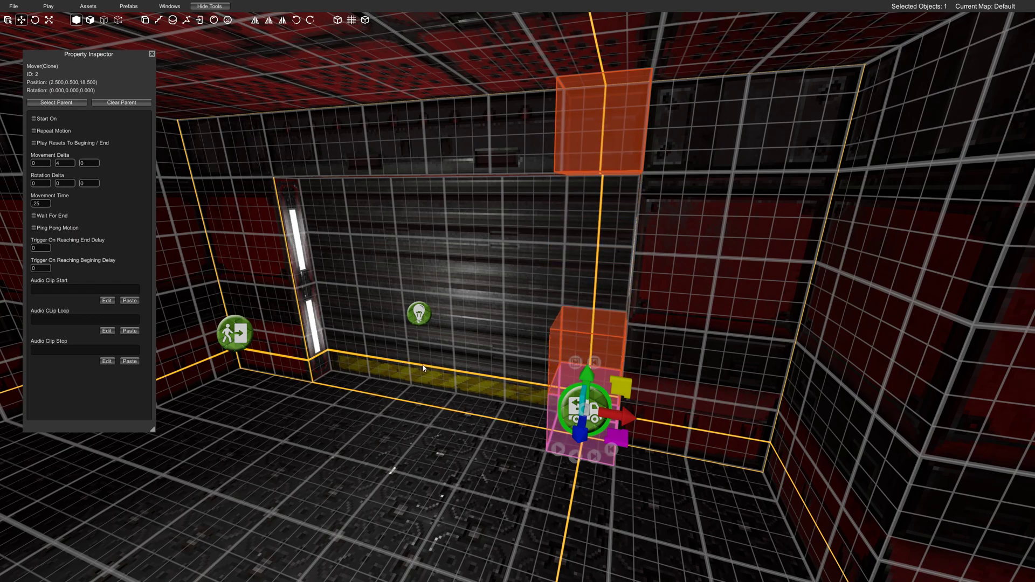
key("s")
right_click_drag(443, 364, 440, 358)
left_click(588, 307)
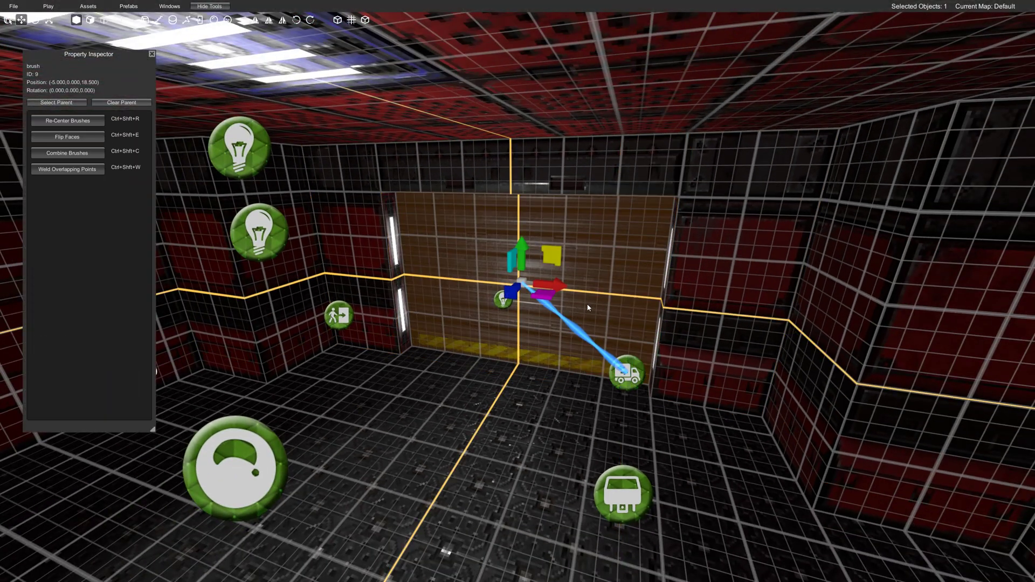
left_click(636, 369)
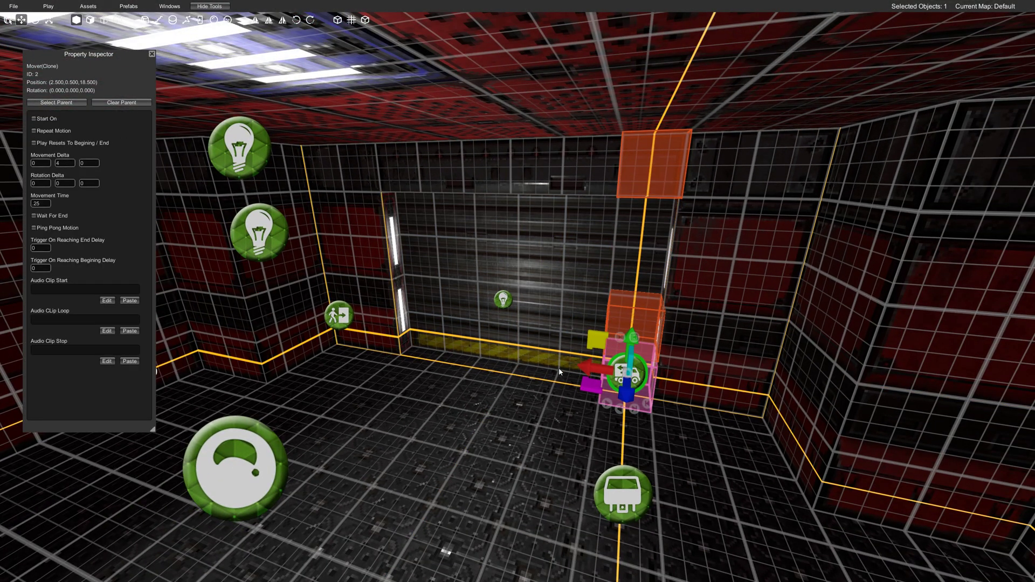
Link the relay's trigger output to the Mover's play input.
right_click_drag(559, 369, 510, 368)
right_click_drag(451, 343, 508, 366)
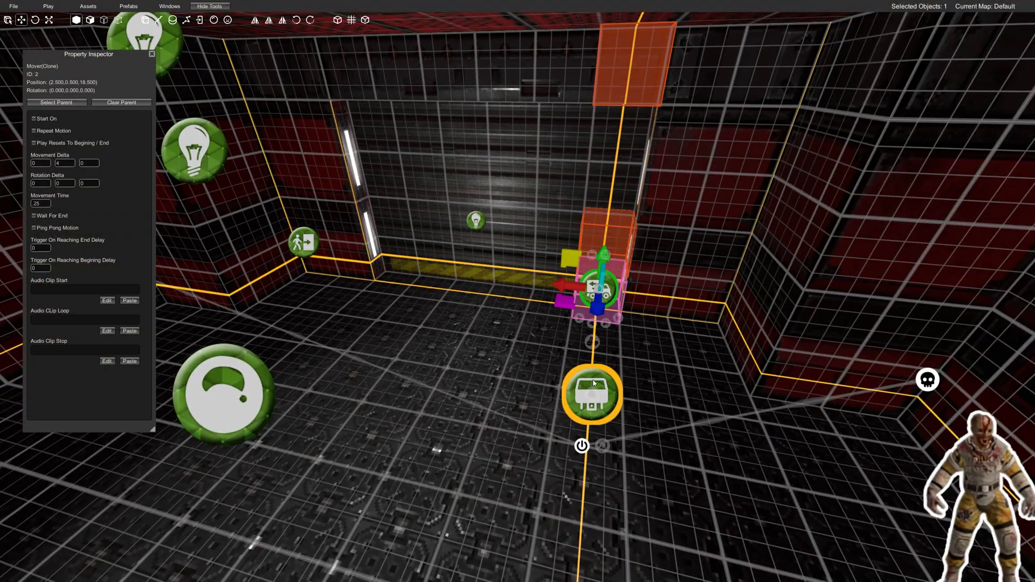
right_click_drag(593, 384, 590, 376)
left_click(585, 340)
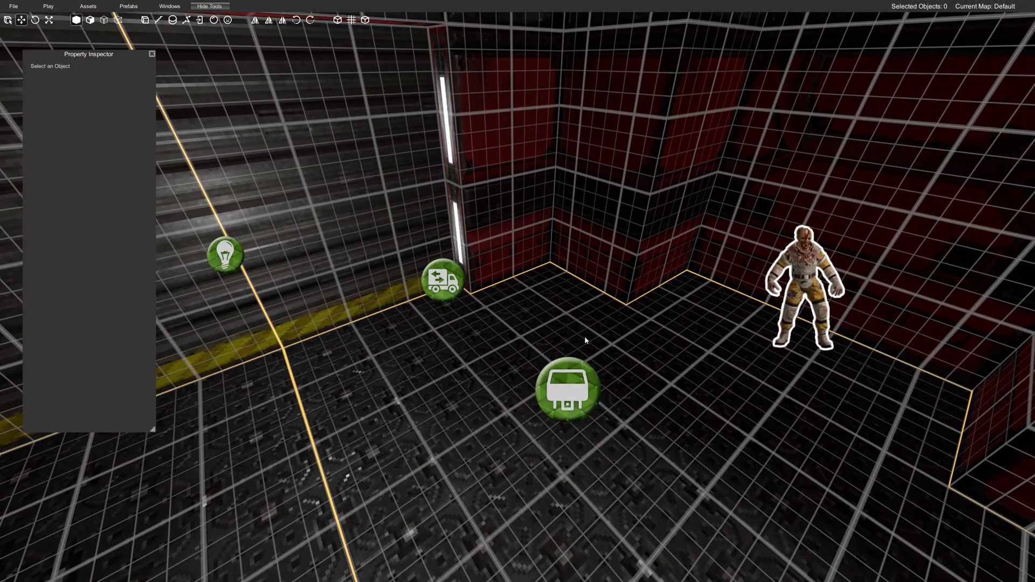
left_click_drag(575, 327, 609, 285)
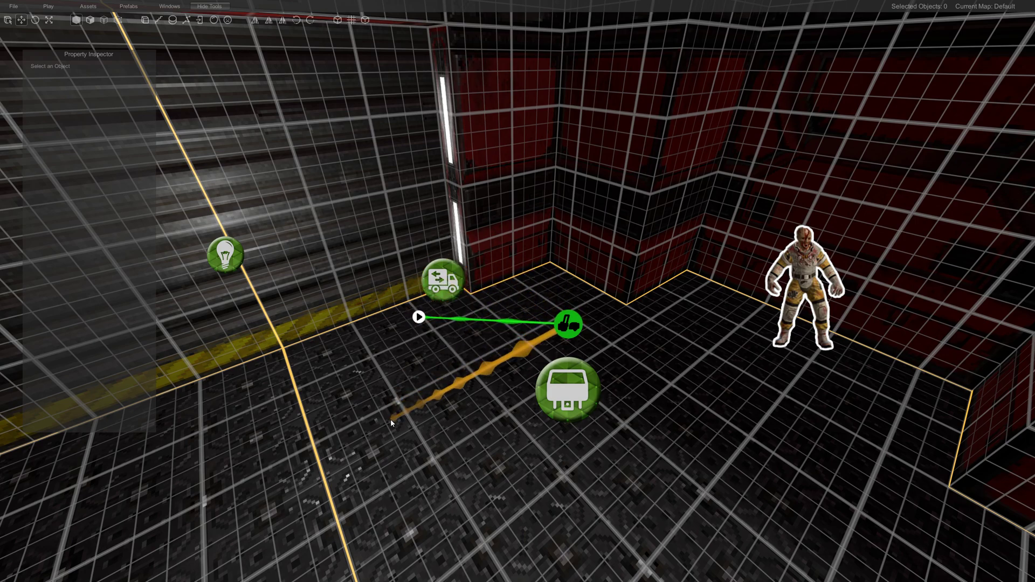
Select the Mover and examine its input and output connectors up close.
left_click_drag(450, 273, 449, 274)
left_click(449, 275)
right_click_drag(526, 296, 501, 303)
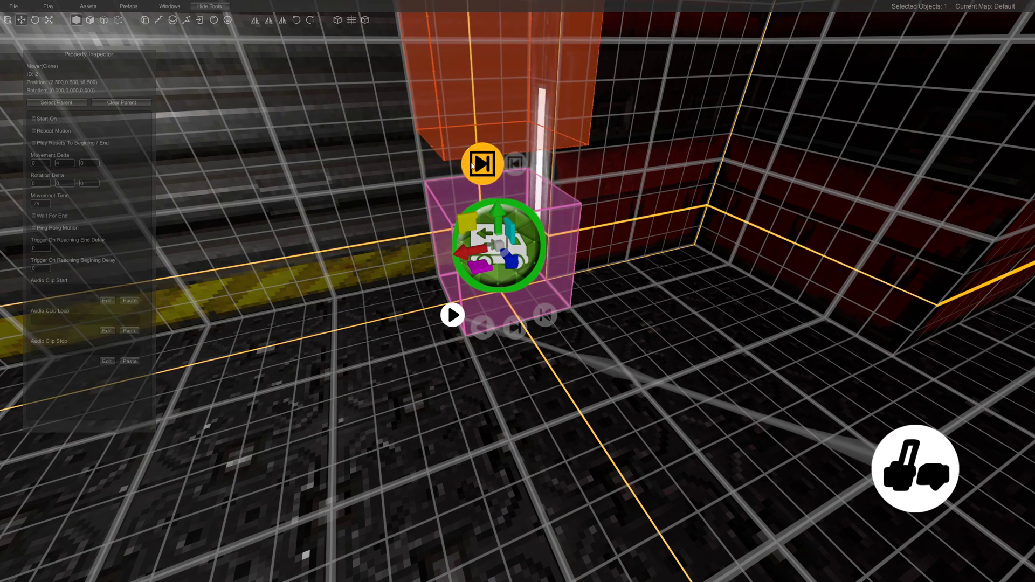
Check the Mover's output for reaching the beginning, save the map and launch a playtest.
left_click(526, 168)
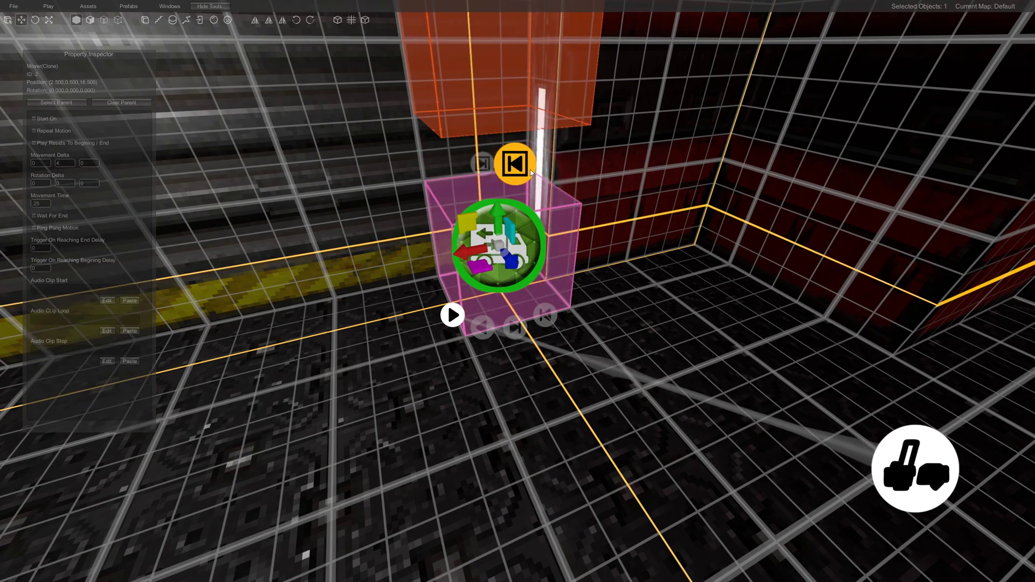
right_click_drag(526, 168, 615, 232)
key("s")
key("s")
key("w")
left_click(54, 5)
left_click(55, 32)
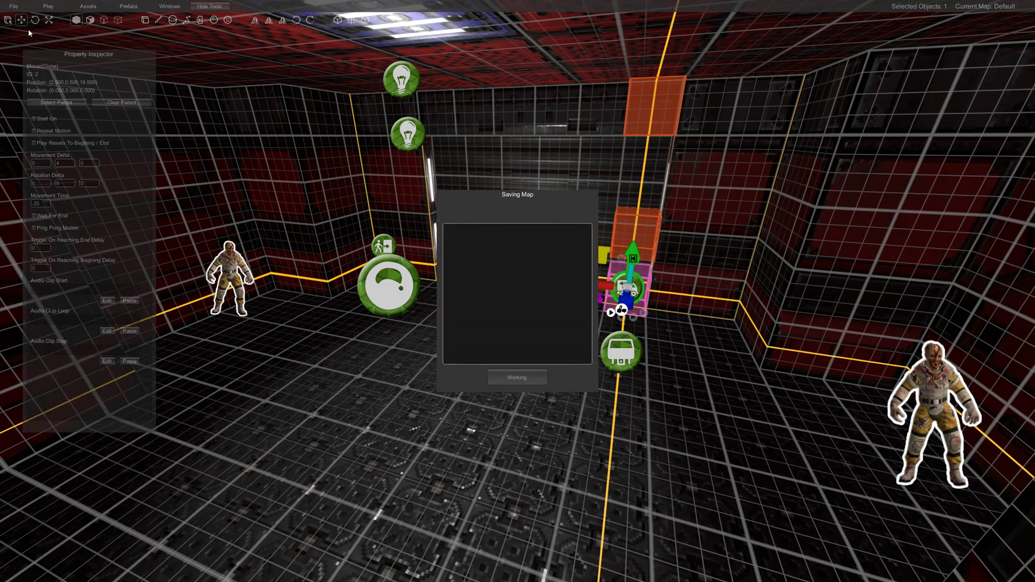
left_click(55, 19)
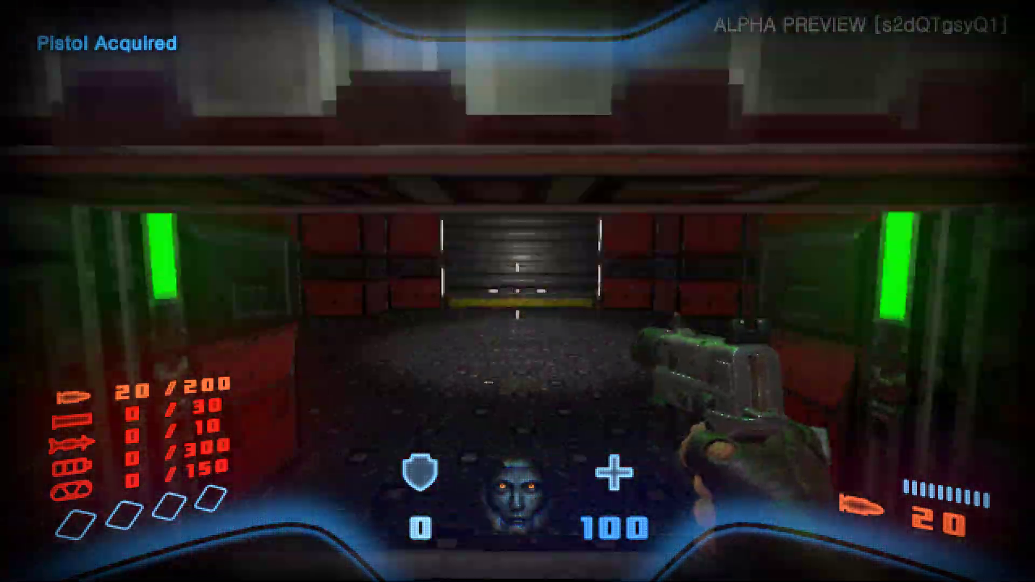
Playtest the encounter by killing both zombies, and watch how the shutter opens.
key("w")
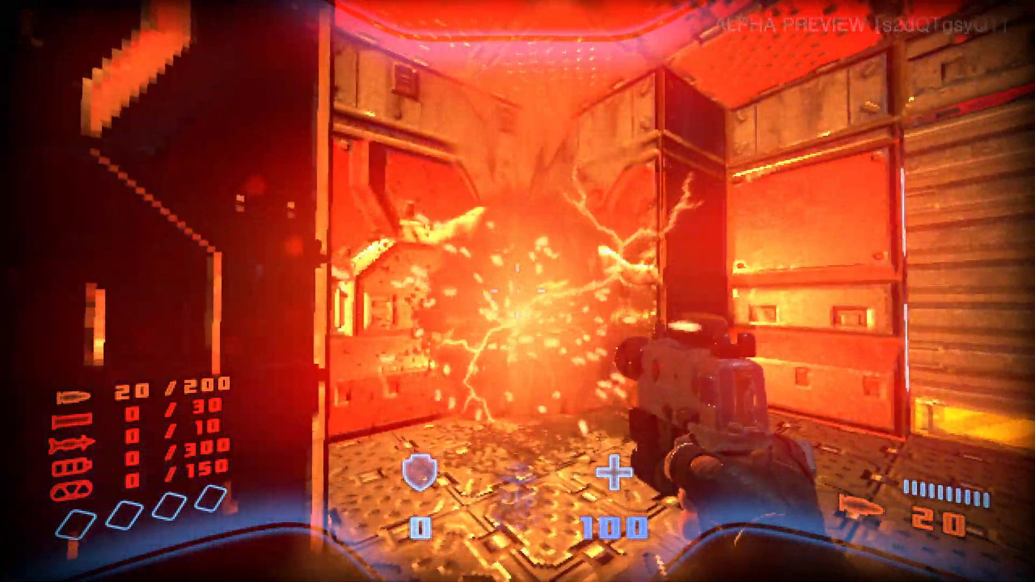
right_click(517, 291)
left_click(517, 291)
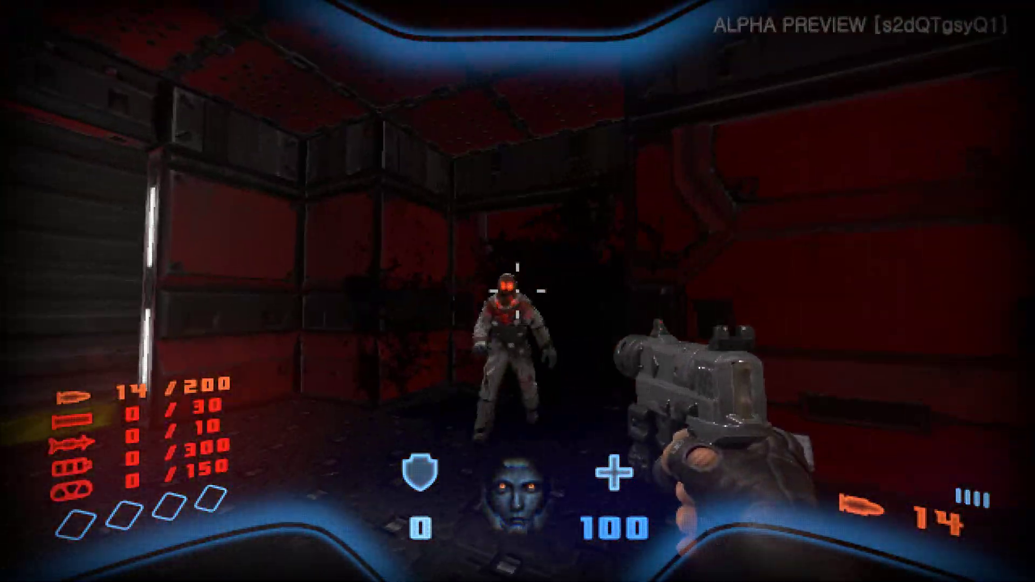
left_click(518, 291)
left_click(518, 291)
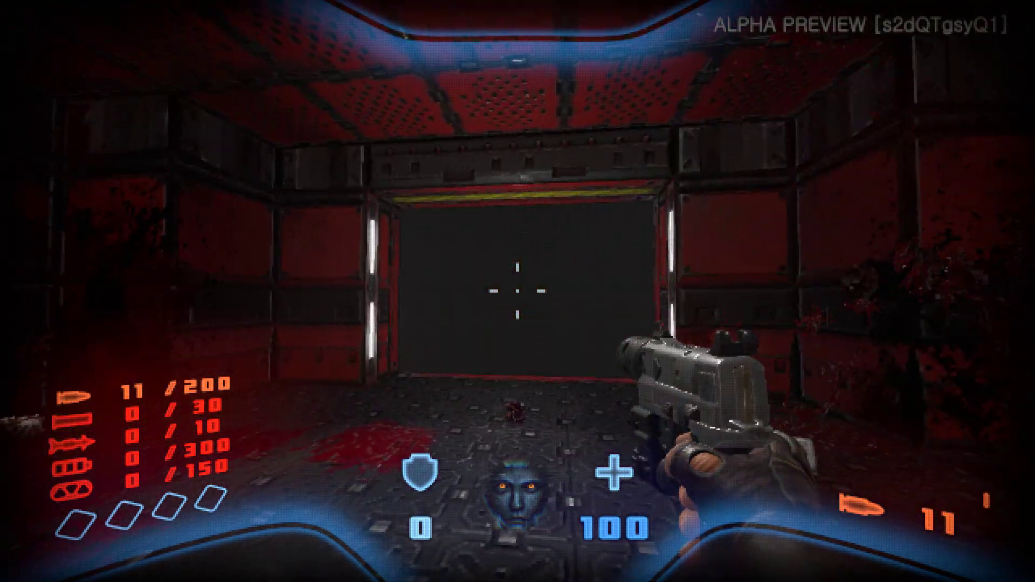
key("r")
key("w")
key("r")
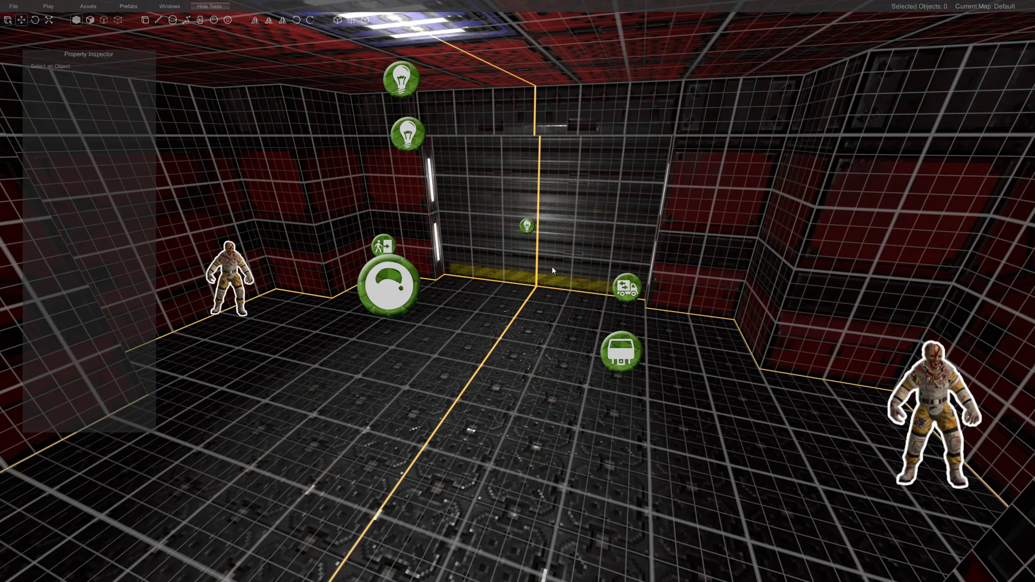
Place a one-shot particle decorator at one upper corner of the shutter and duplicate it to the opposite upper corner.
scroll(550, 265, "up", 6)
scroll(549, 261, "down", 4)
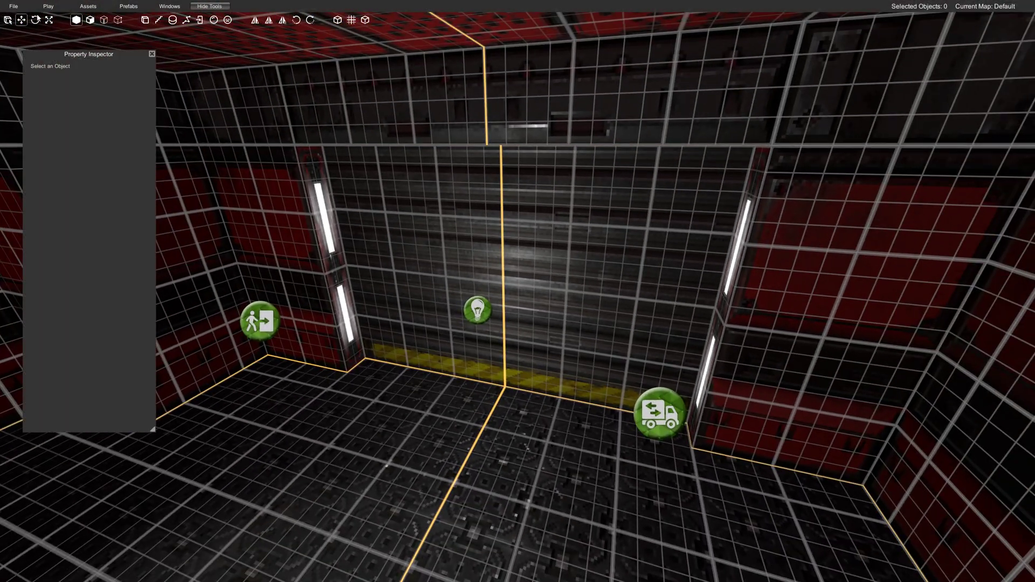
left_click(152, 54)
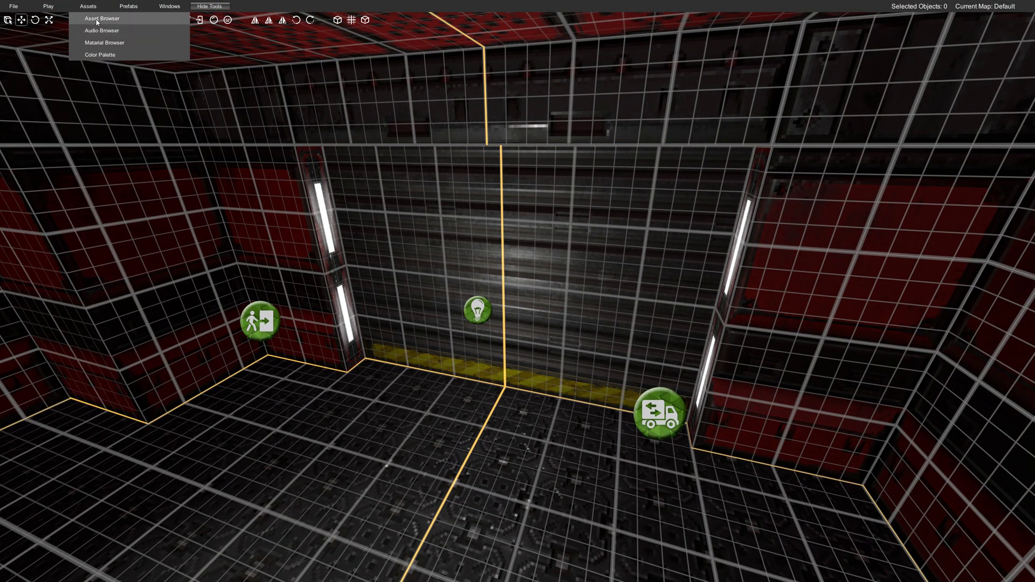
left_click(97, 20)
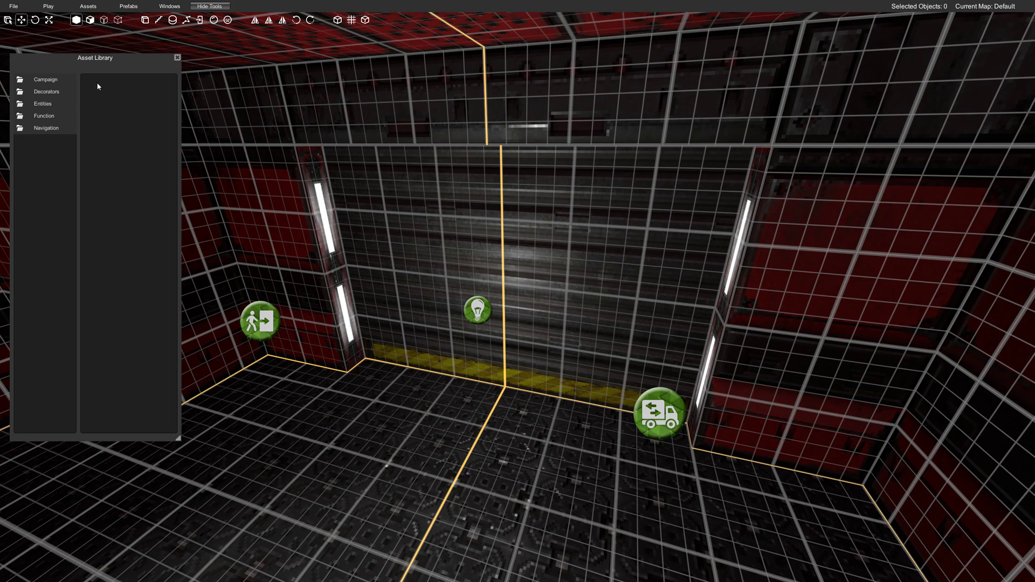
left_click(47, 92)
left_click(44, 117)
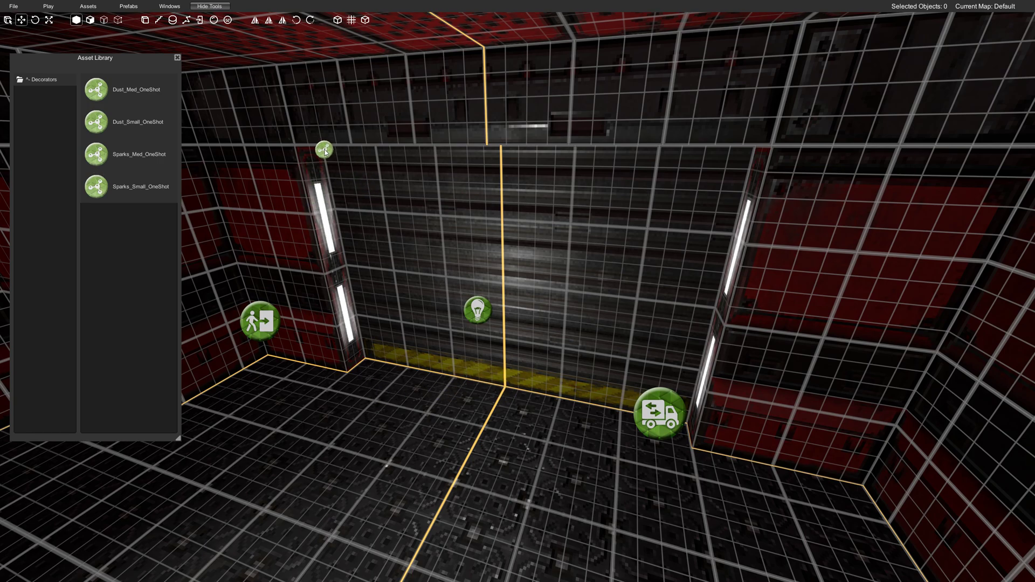
left_click(324, 150)
left_click_drag(443, 156, 829, 136, "shift")
Link the Mover's end-reached output to the on input of both corner particle effects.
right_click_drag(550, 223, 606, 354)
left_click_drag(616, 341, 525, 132)
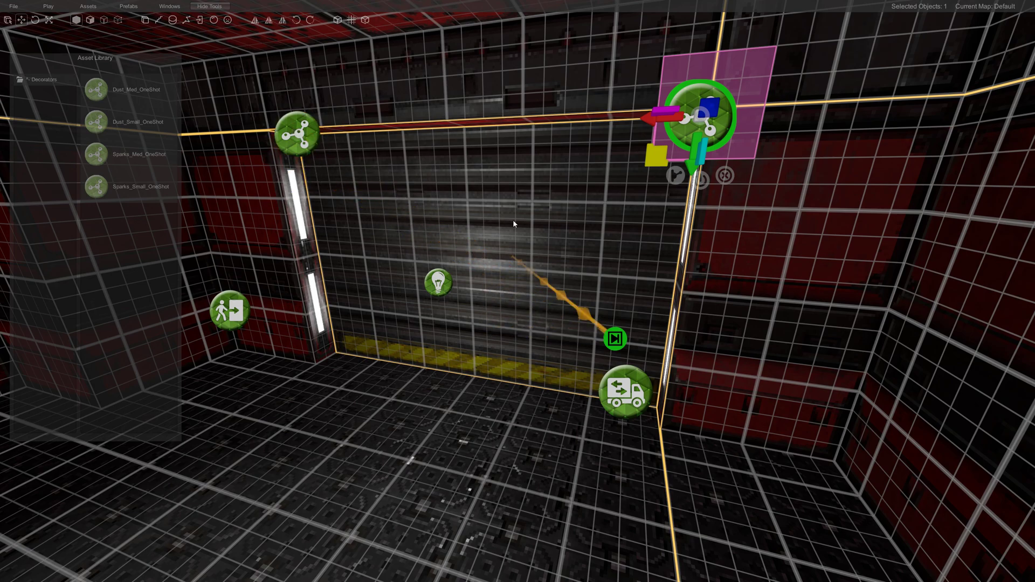
left_click_drag(296, 183, 296, 183)
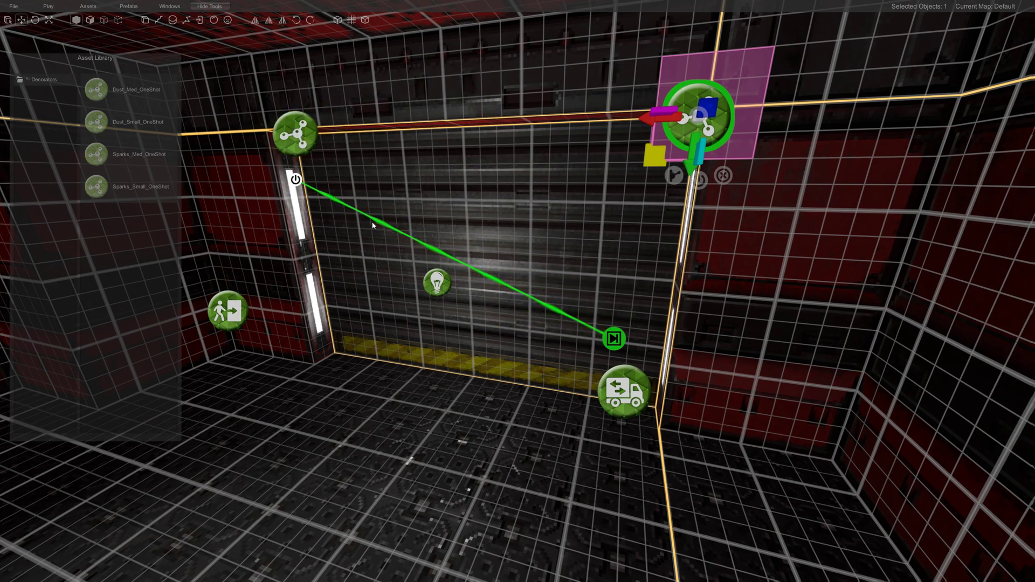
left_click_drag(568, 292, 545, 238)
key("q")
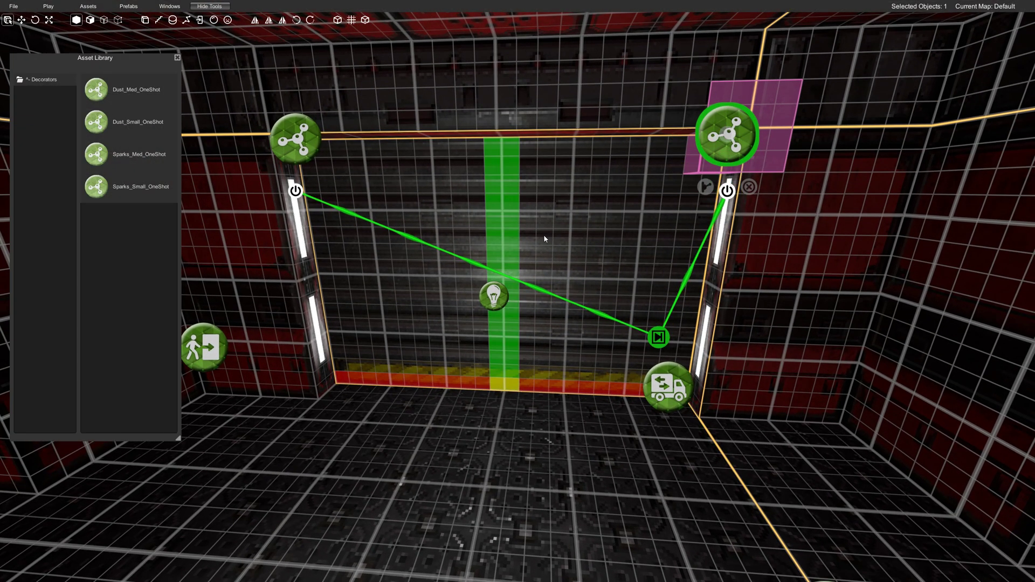
Save the map with the linked particle effects and start another playtest.
right_click_drag(545, 238, 526, 234)
key("s")
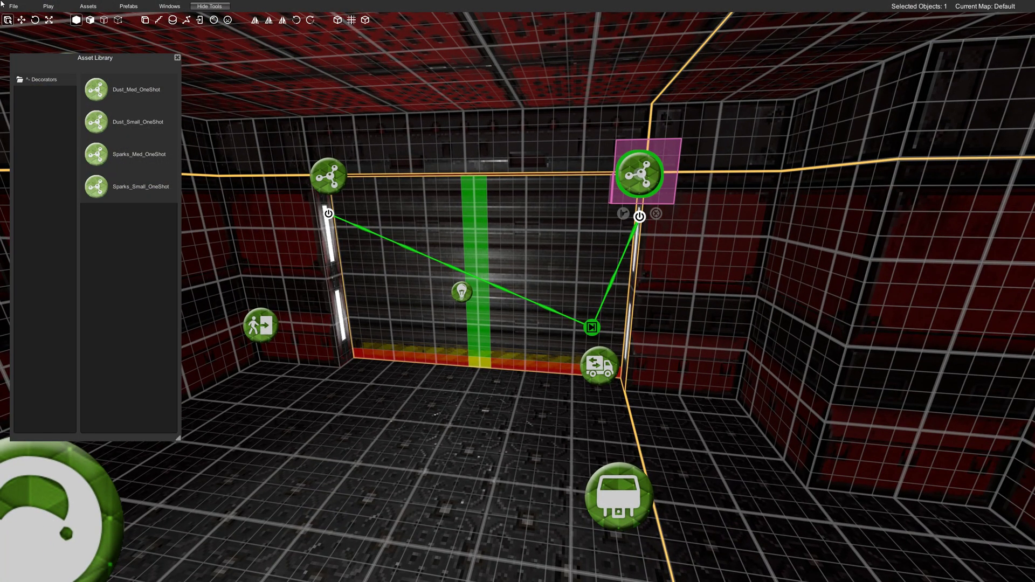
left_click(10, 6)
left_click(20, 29)
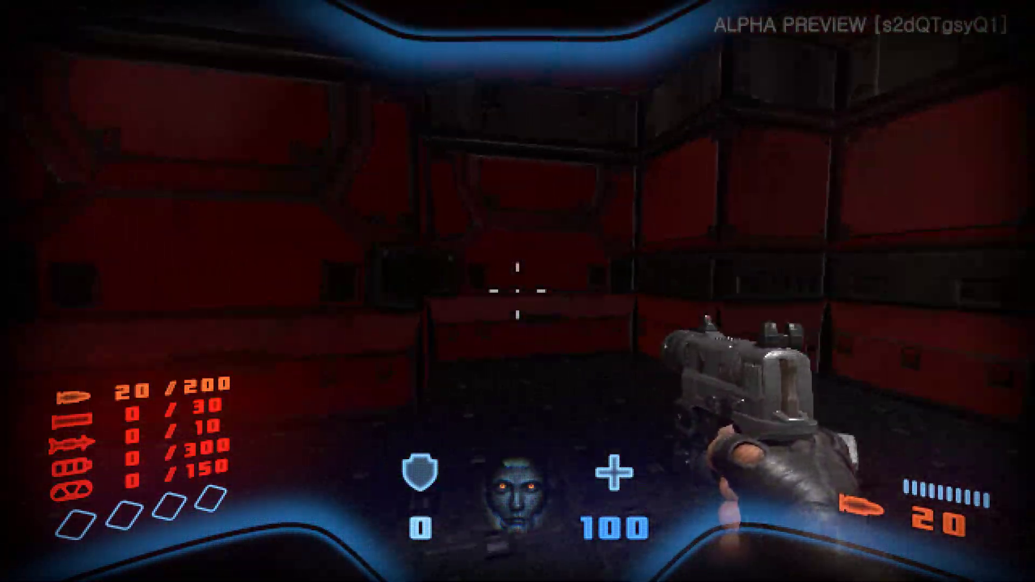
Kill both zombies to test the particle effects on the opening shutter, and return to the editor.
left_click(517, 291)
key("s")
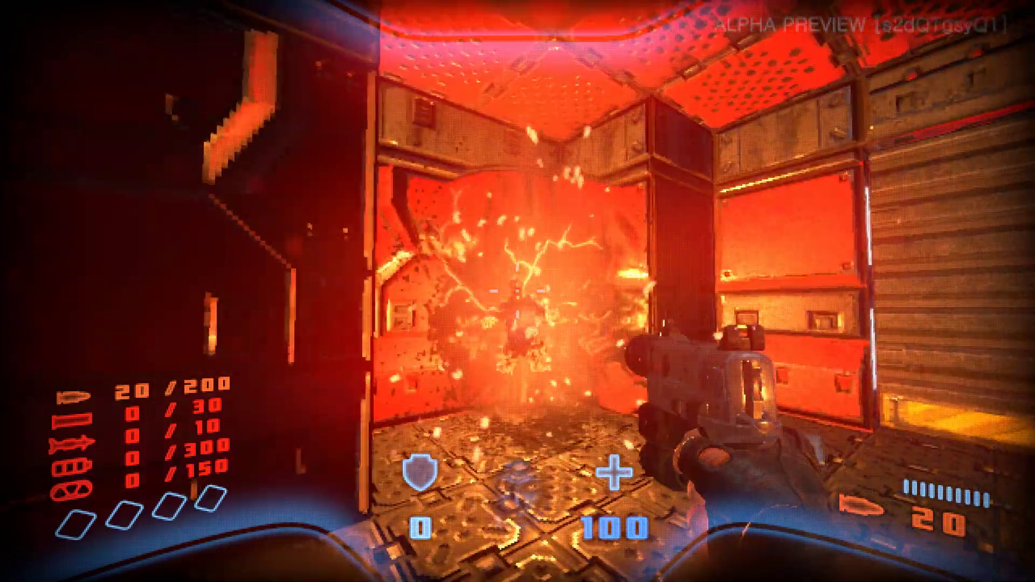
right_click(518, 291)
left_click(518, 291)
left_click(518, 291)
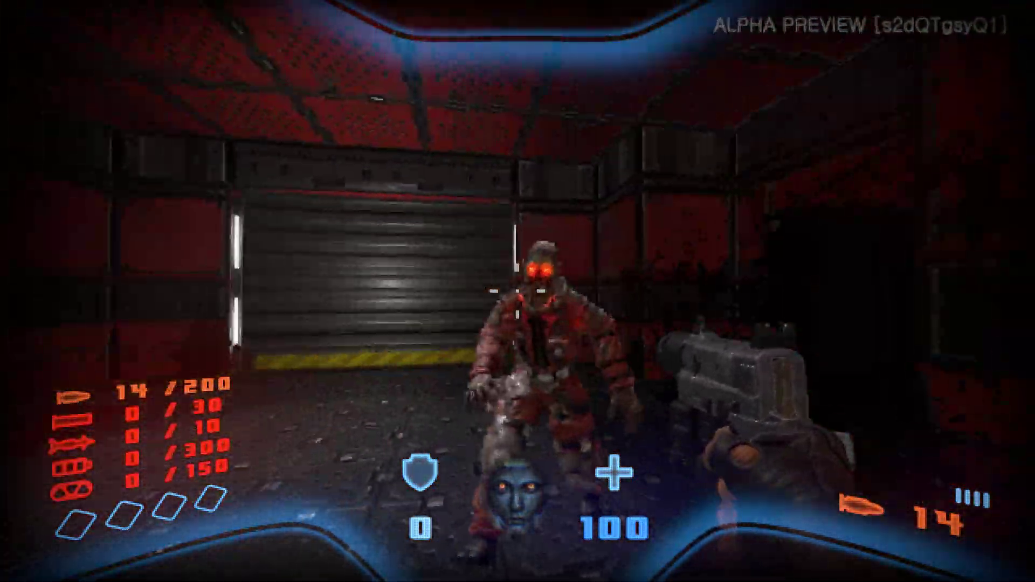
left_click(517, 291)
left_click(518, 291)
left_click(518, 291)
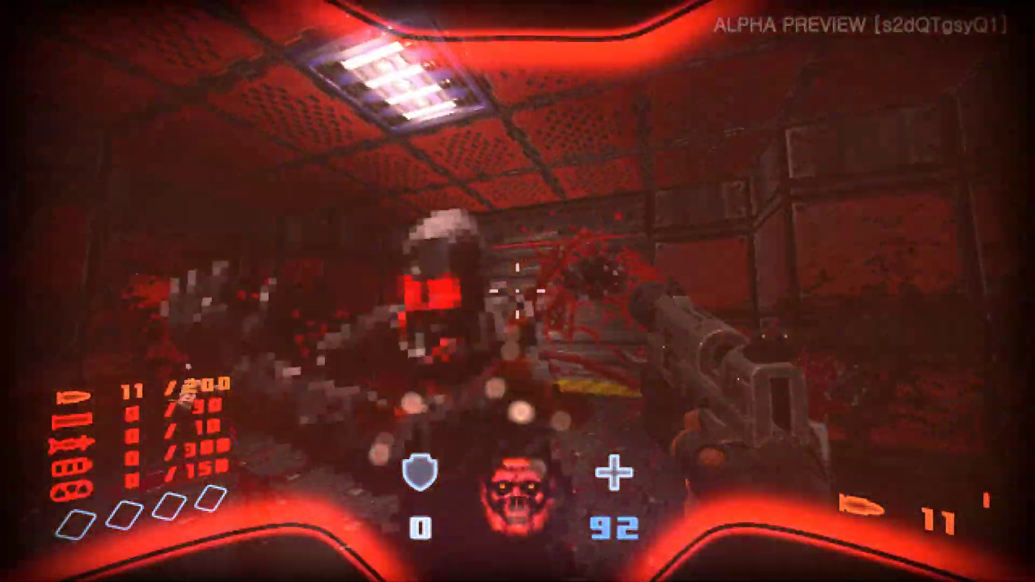
left_click(518, 291)
key("w")
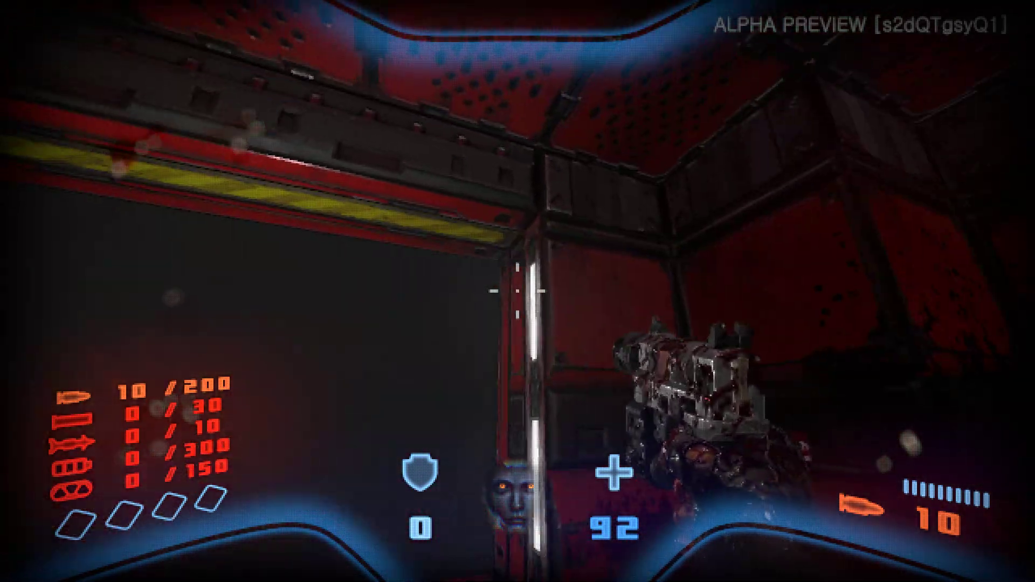
key("s")
key("Escape")
Place a CamShake on the floor in front of the shutter and link the Mover's end-reached output to its on input.
right_click_drag(521, 368, 467, 360)
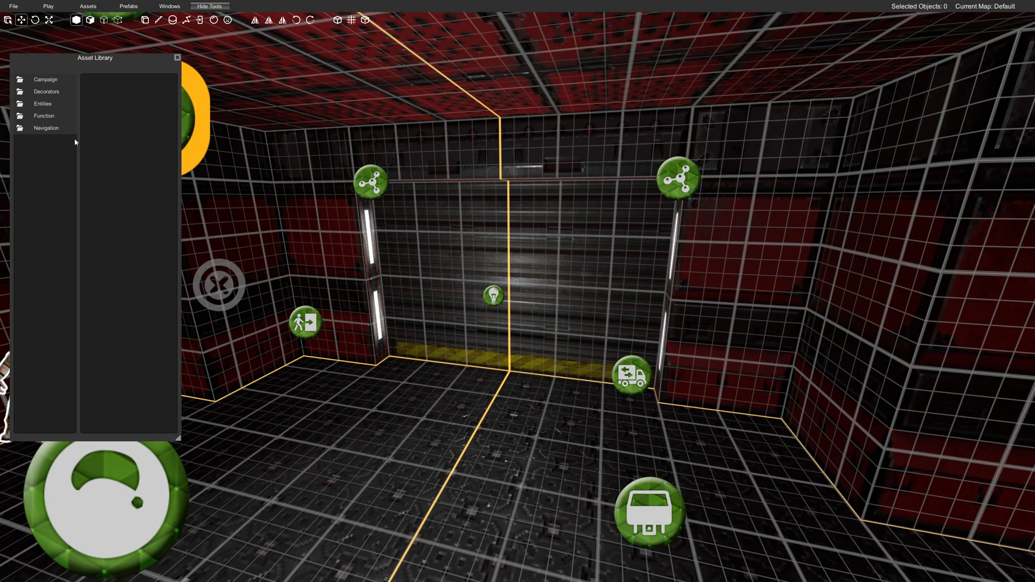
left_click(43, 117)
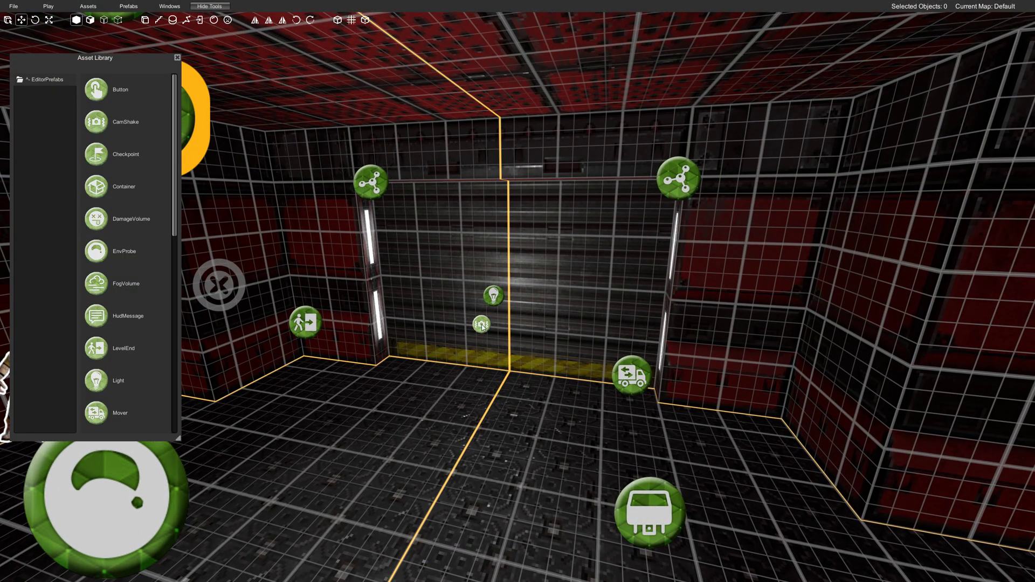
left_click(501, 383)
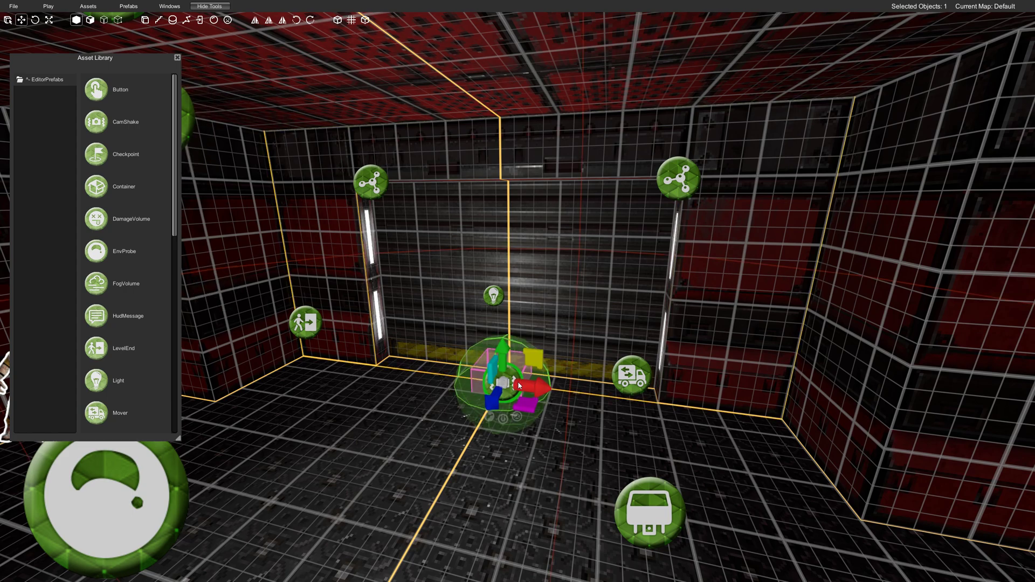
left_click_drag(624, 338, 503, 419)
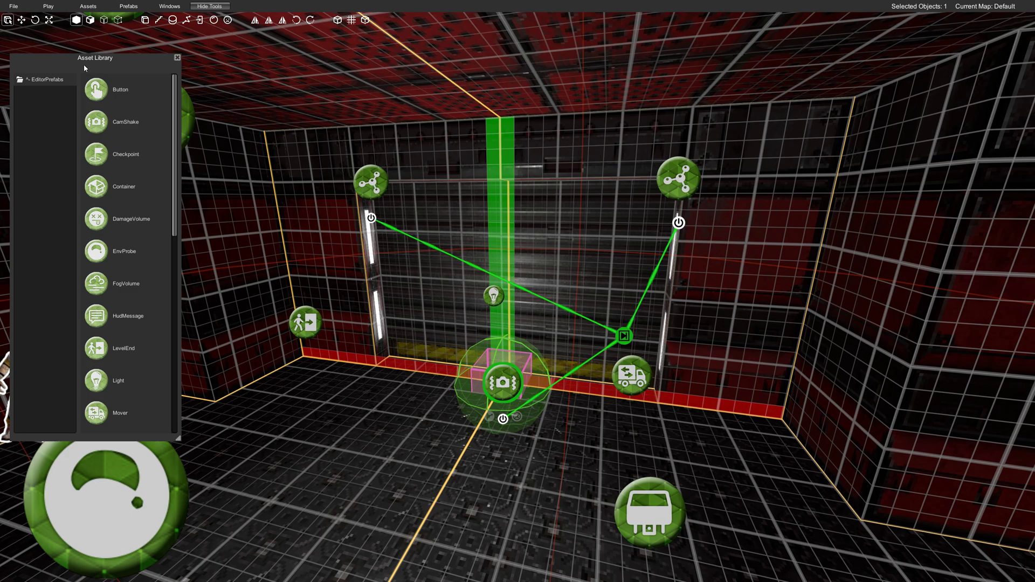
Place a third one-shot particle decorator at the middle of the shutter's upper edge.
left_click(42, 81)
double_click(49, 93)
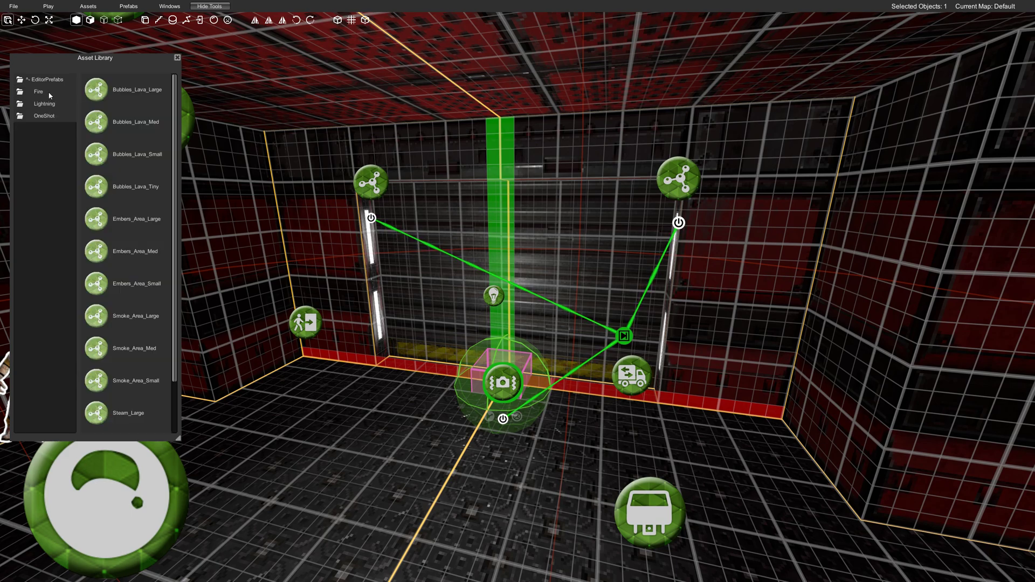
double_click(47, 116)
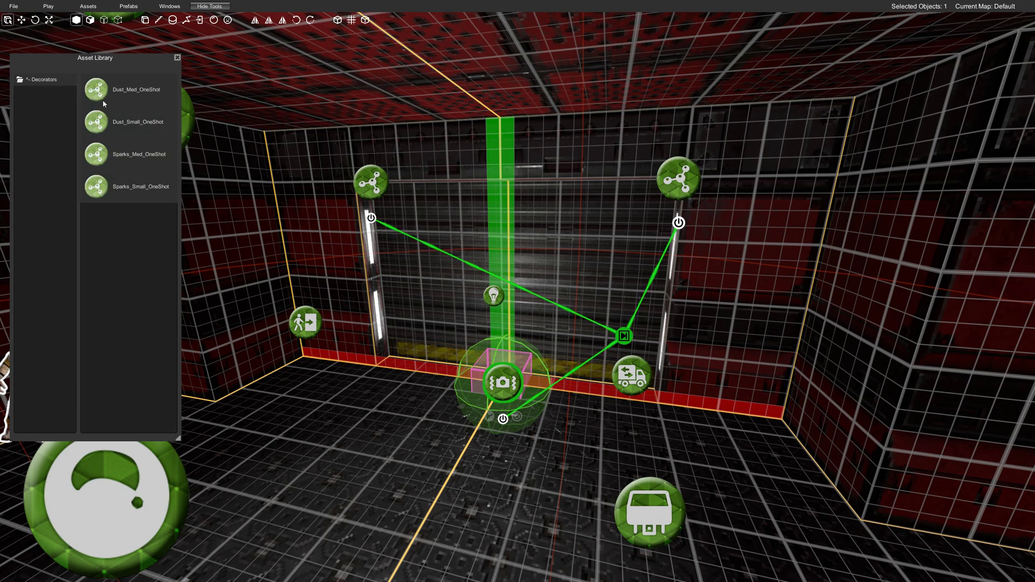
left_click_drag(502, 186, 503, 187)
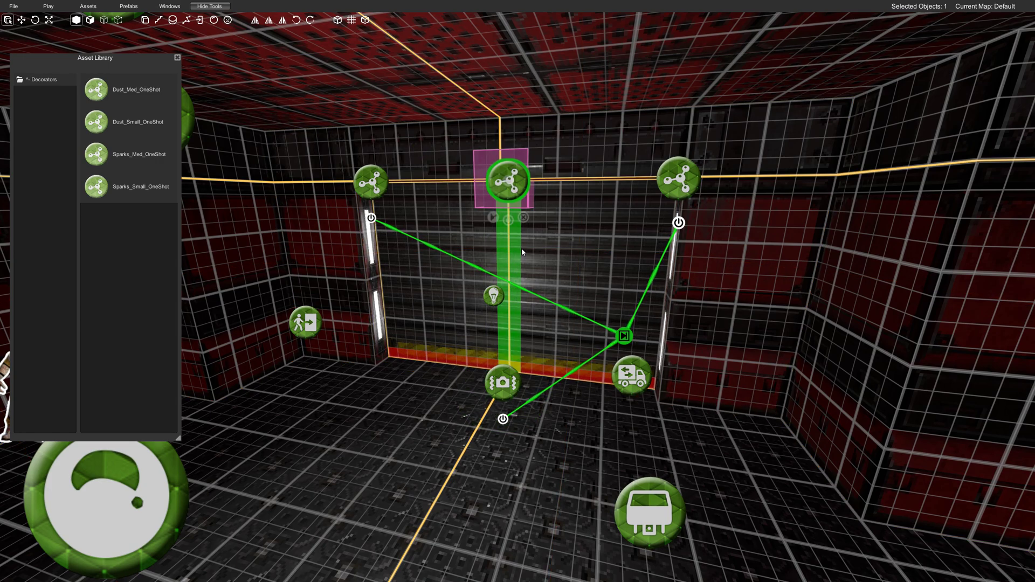
Link the Mover's end-reached output to the on input of the middle particle effect.
right_click_drag(522, 247, 530, 202)
key("w")
left_click(604, 275)
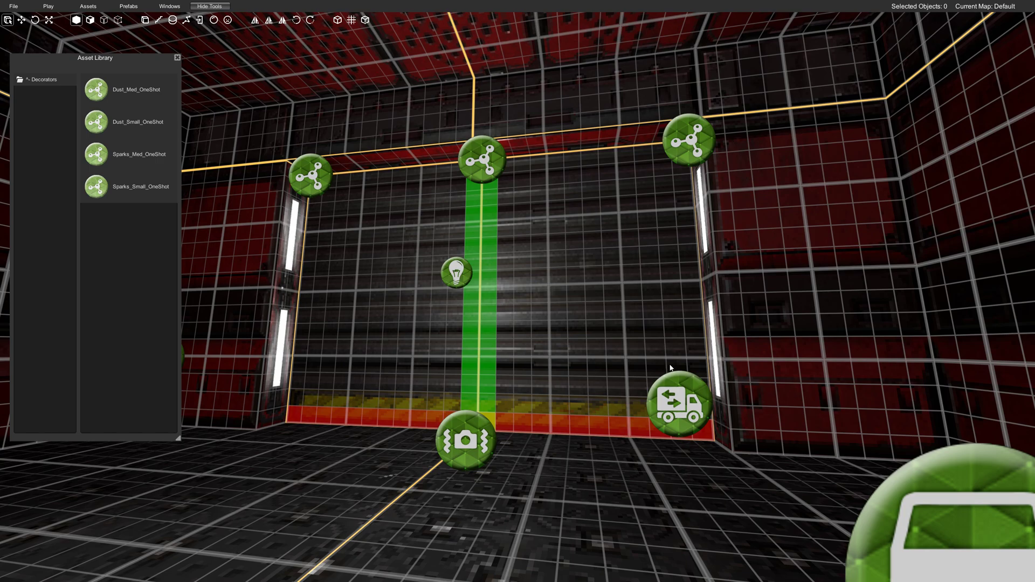
mouse_move(673, 384)
left_click_drag(667, 339, 482, 175)
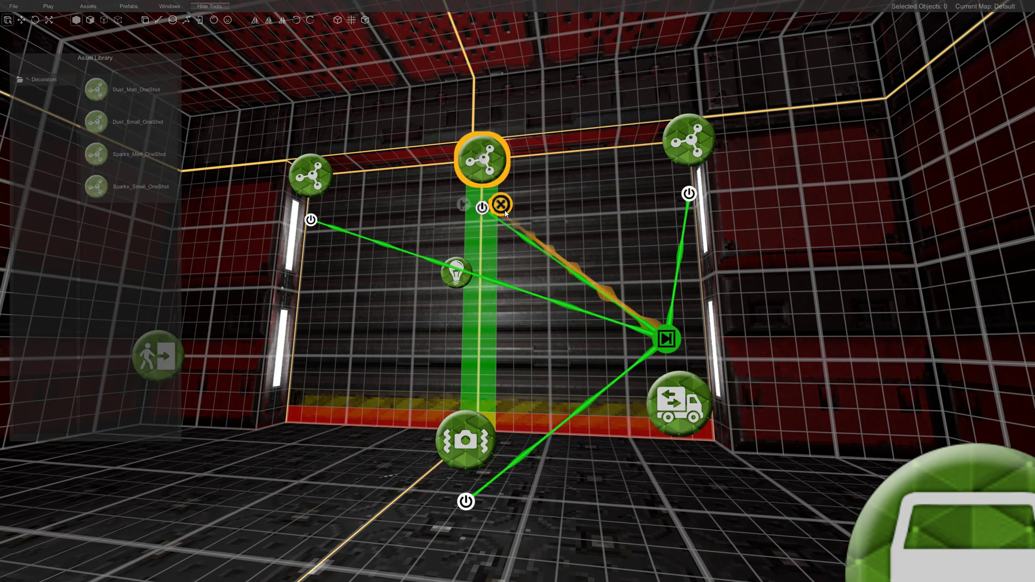
left_click_drag(506, 214, 507, 215)
key("s")
right_click_drag(551, 244, 555, 279)
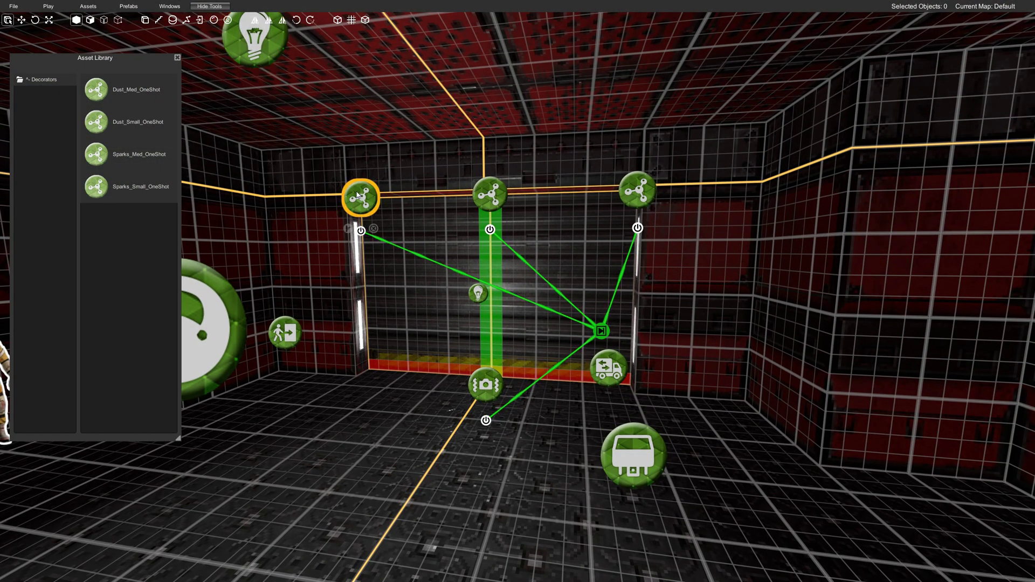
Lower the two corner particle effects from the shutter's upper edge to floor level.
key("w")
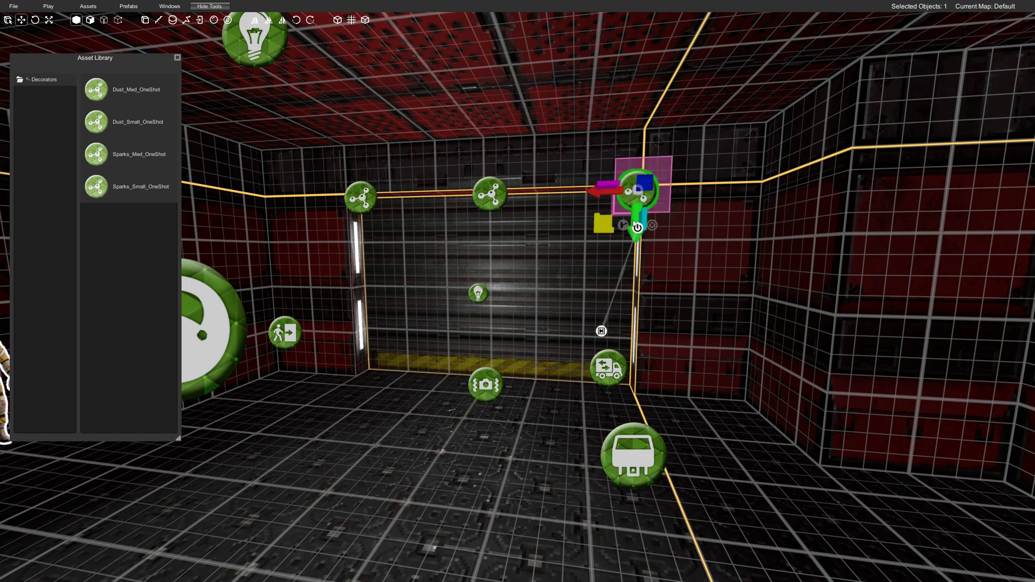
left_click_drag(636, 225, 628, 416)
left_click(372, 208)
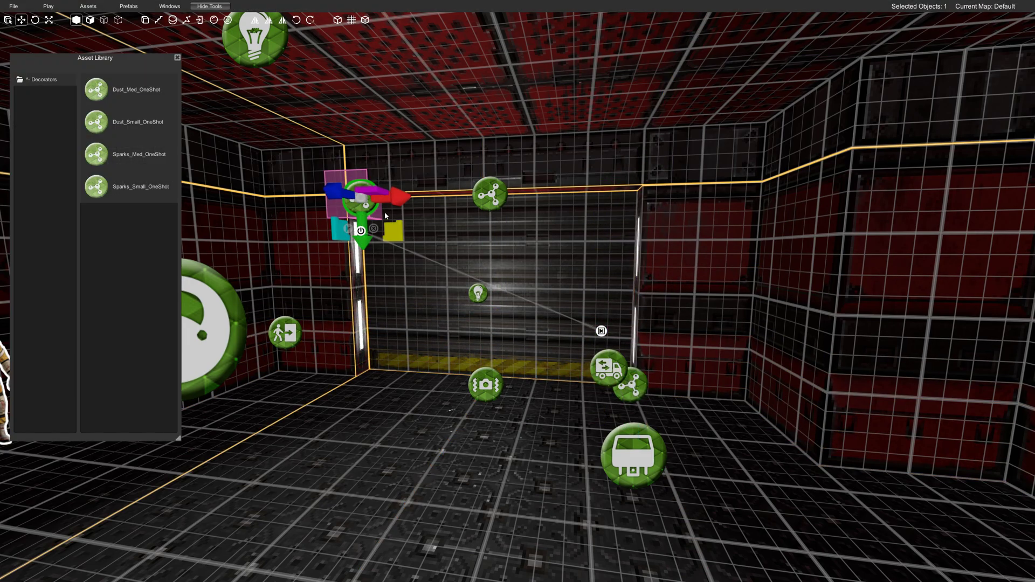
left_click_drag(365, 247, 374, 416)
Shift the Mover sideways along the shutter, clear of the particle effect beside it.
left_click(490, 195)
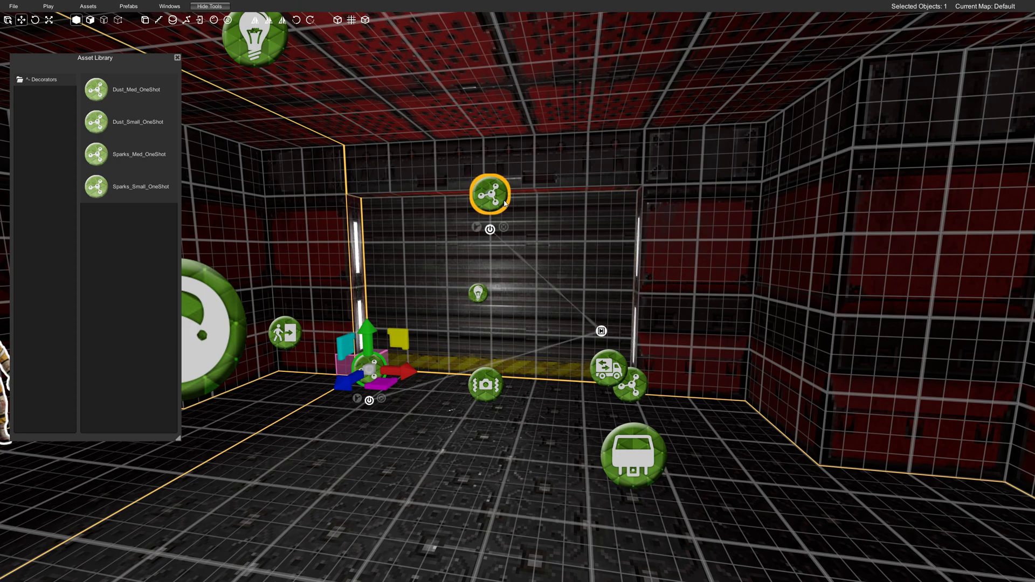
left_click(600, 361)
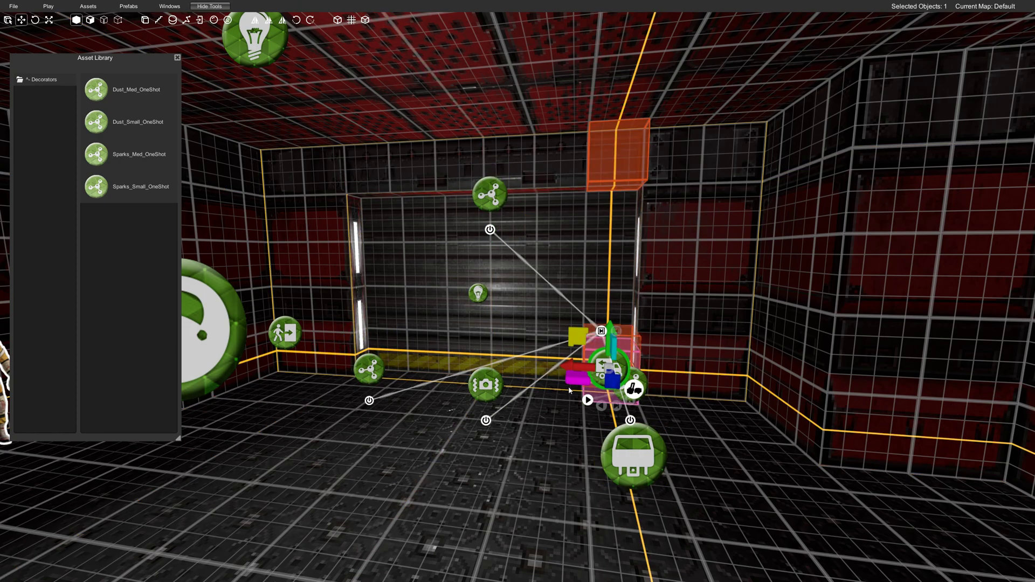
left_click_drag(576, 370, 538, 371)
right_click_drag(609, 388, 616, 413)
key("w")
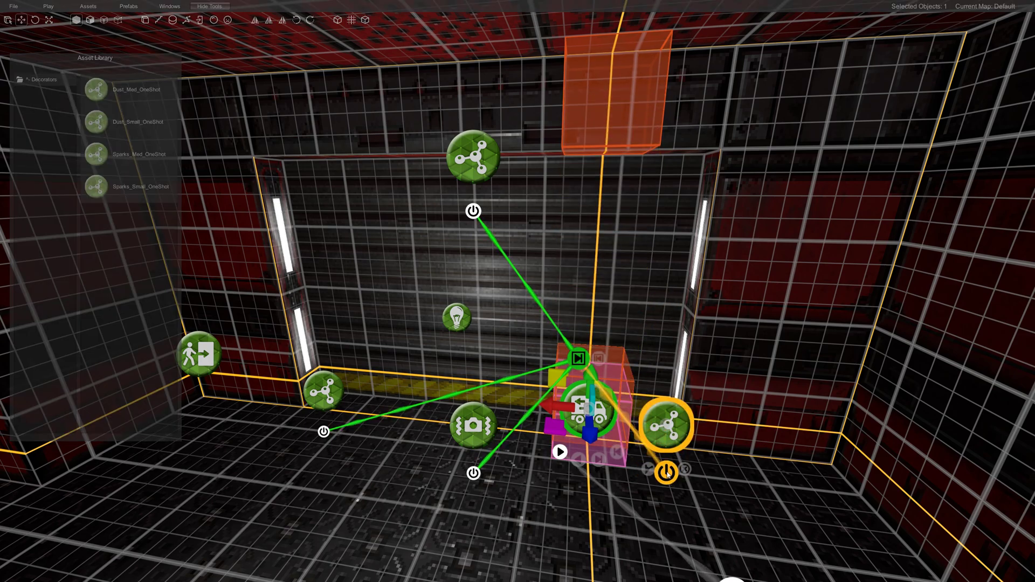
Link the relay's trigger output to the on inputs of the two particle effects at the shutter's floor corners.
scroll(557, 455, "down", 3)
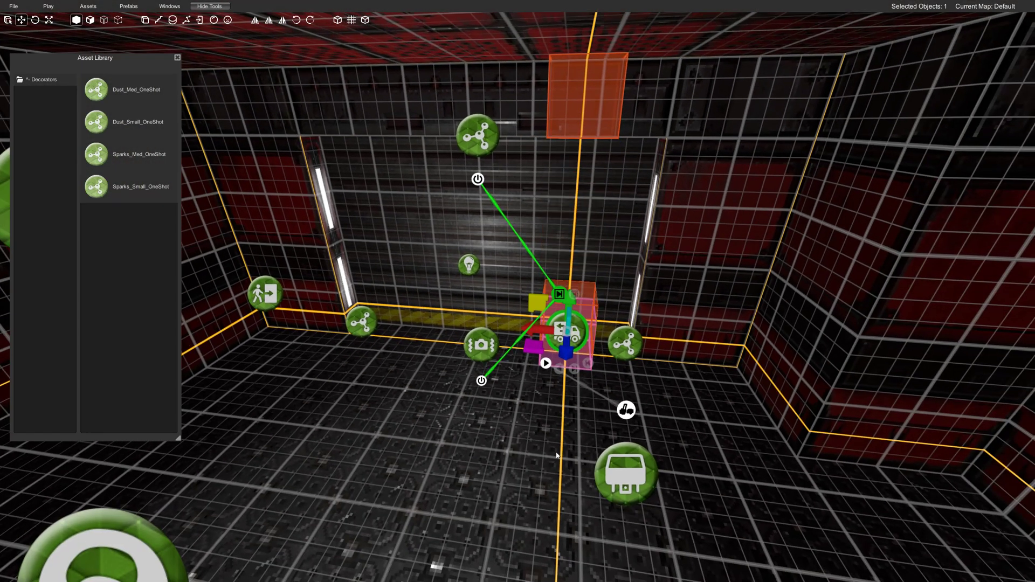
left_click(626, 410)
scroll(629, 376, "up", 3)
left_click(656, 397)
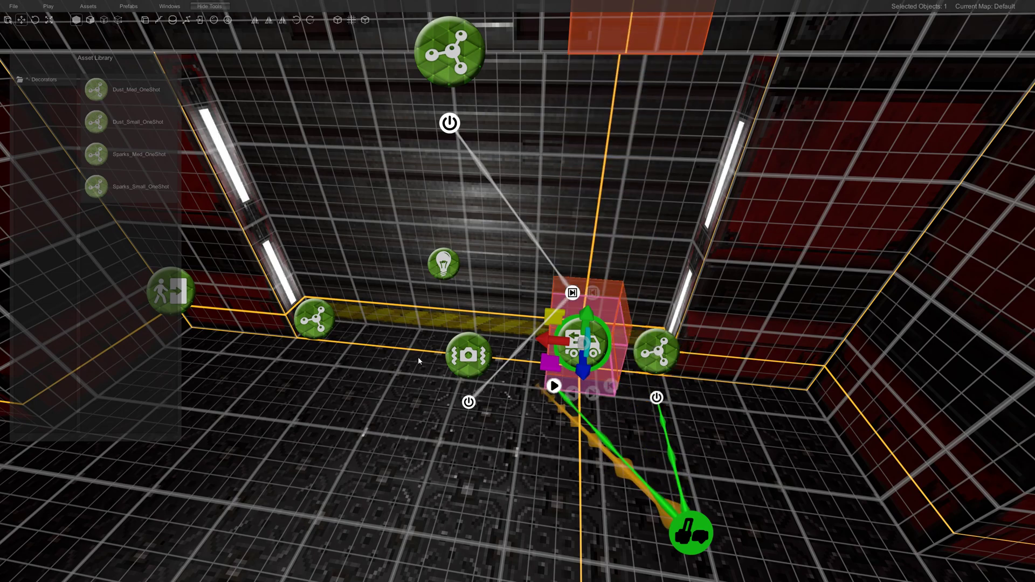
left_click(314, 360)
Show the Property Inspector and save the map.
key("Escape")
key("p")
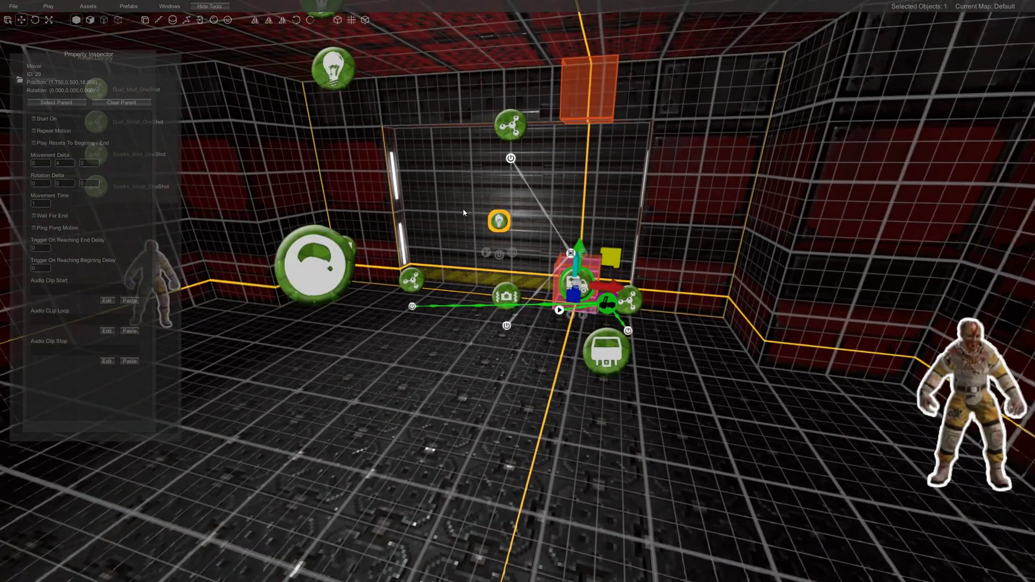
left_click(8, 4)
left_click(20, 30)
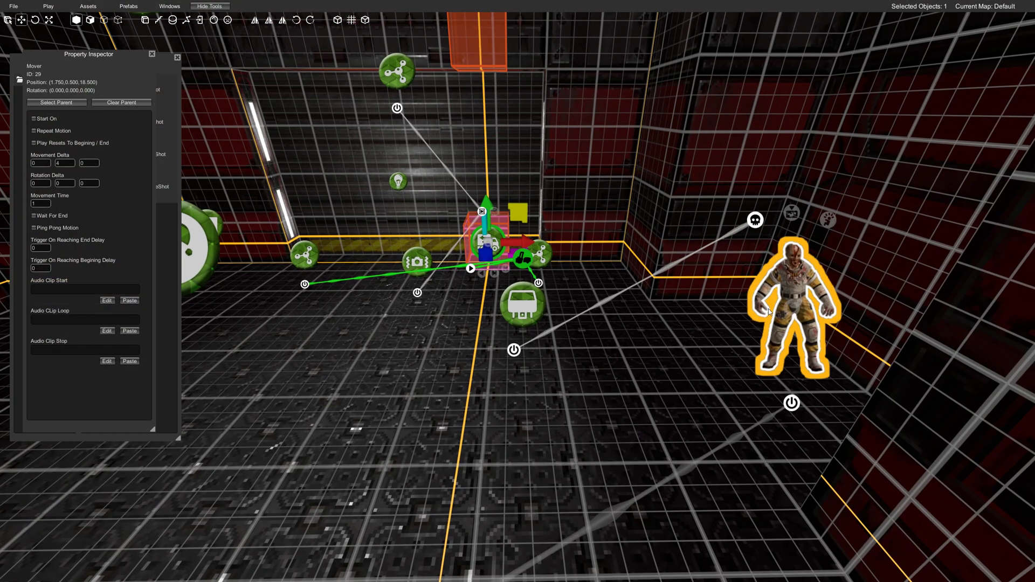
Check the nearby zombie's properties and move the relay across the room beside the other zombie.
left_click(809, 259)
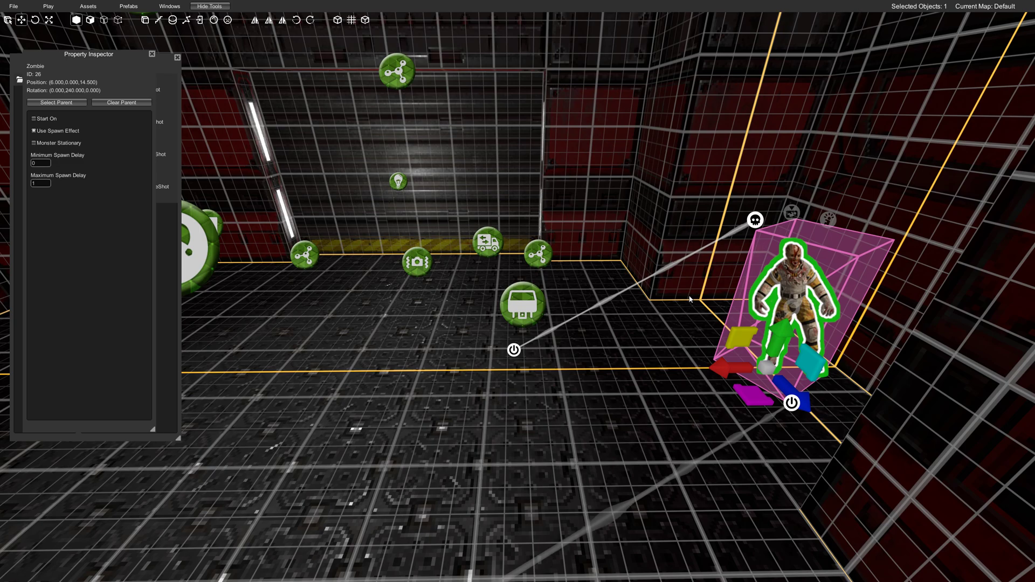
left_click(522, 305)
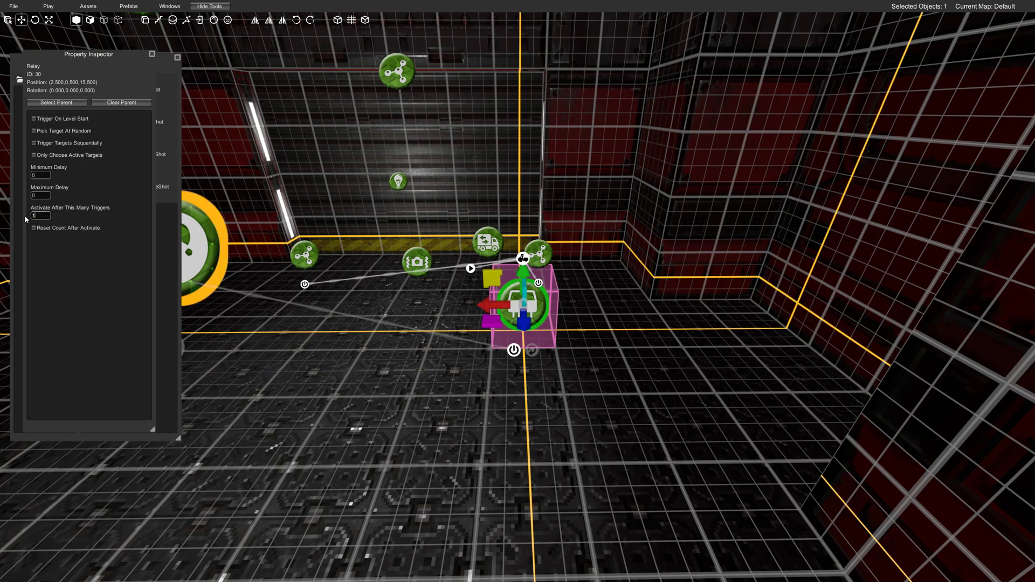
type("W")
right_click_drag(575, 396, 474, 412)
left_click_drag(659, 418, 245, 309)
Save the map and build it for a playtest from the player start.
left_click(15, 6)
left_click(25, 31)
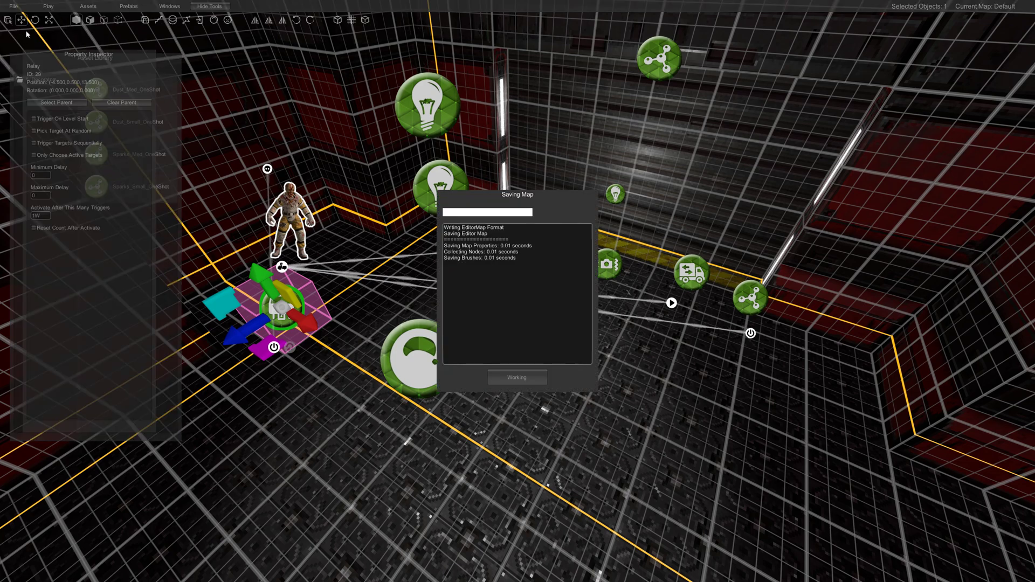
left_click(53, 5)
left_click(58, 19)
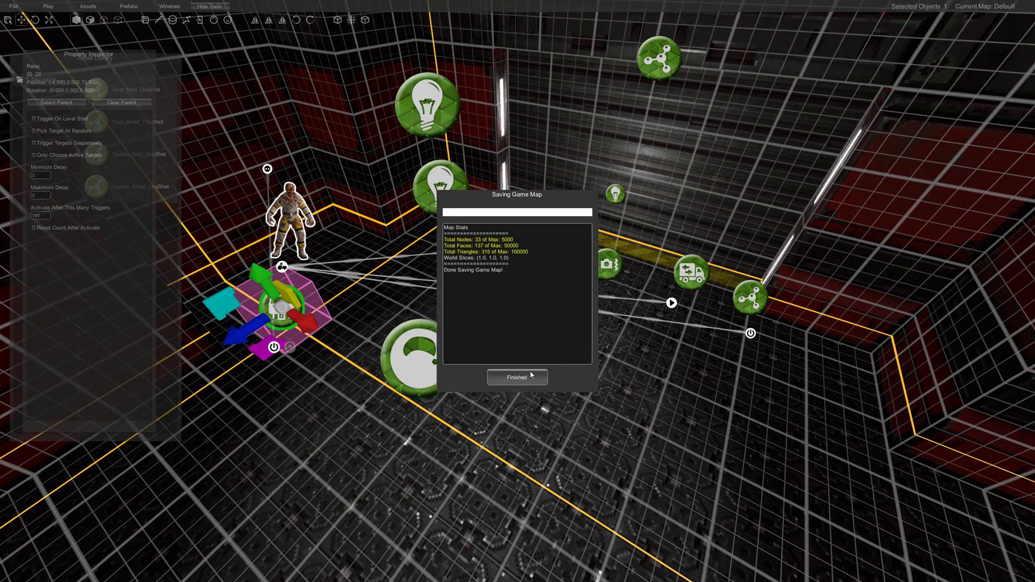
left_click(531, 376)
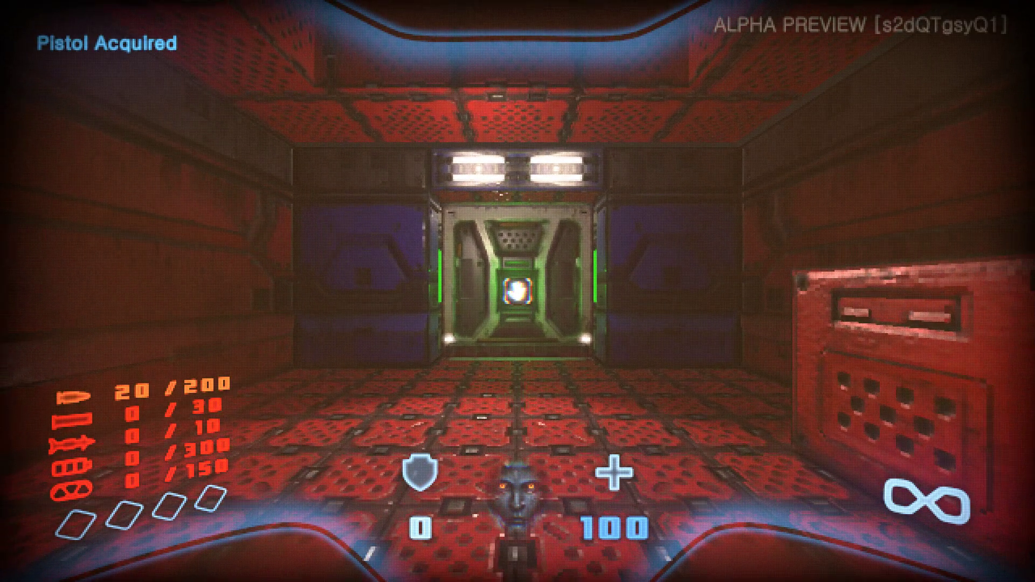
Playtest the encounter by entering the shutter room and shooting a spawned zombie, and return to the editor.
key("w")
key("e")
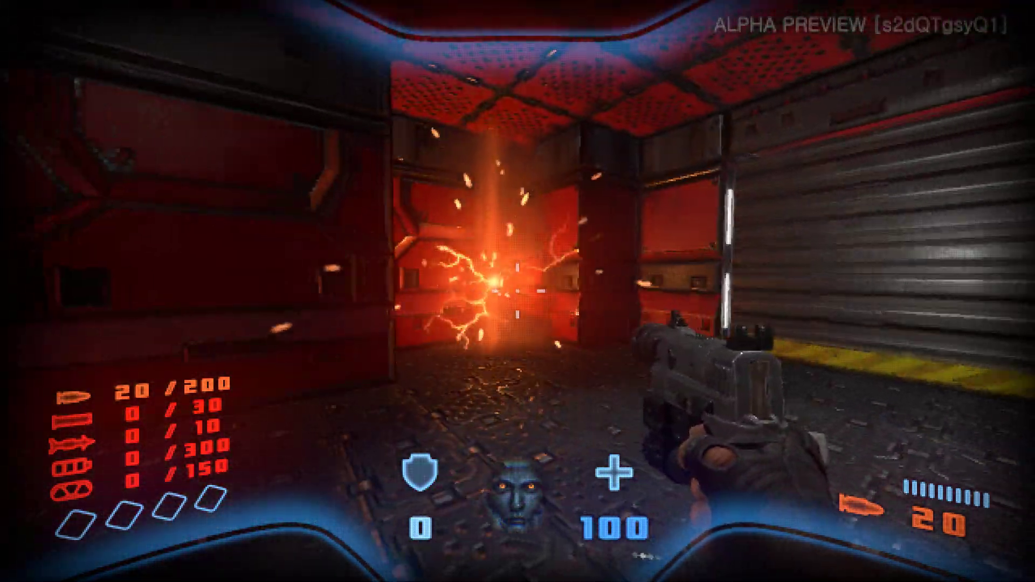
left_click(518, 291)
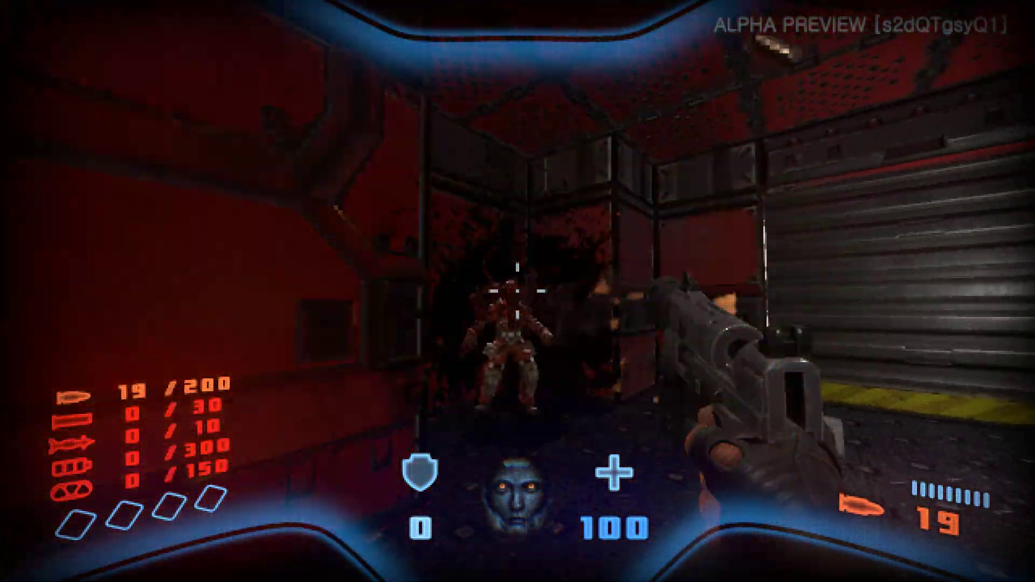
left_click(518, 292)
left_click(517, 291)
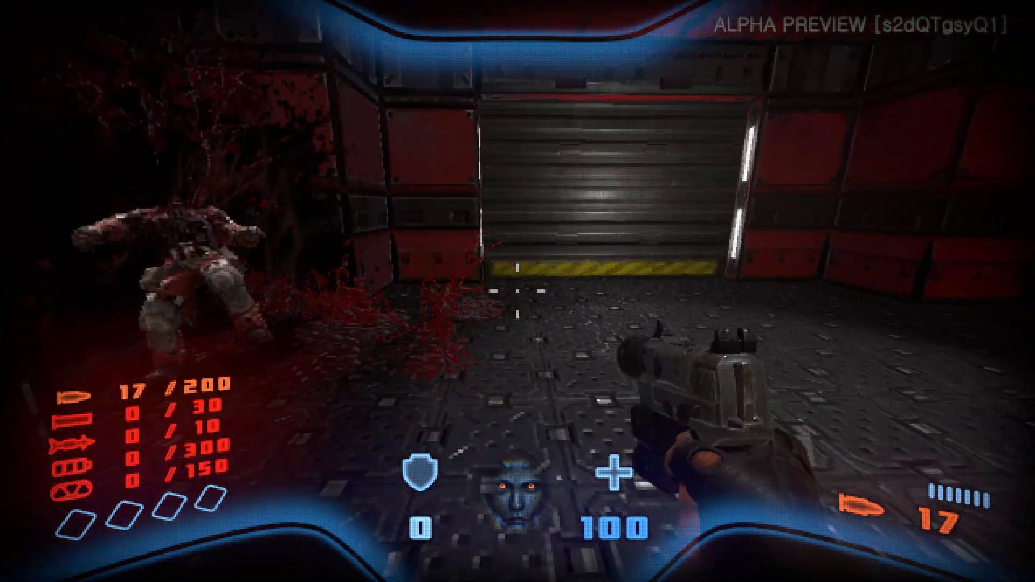
key("Escape")
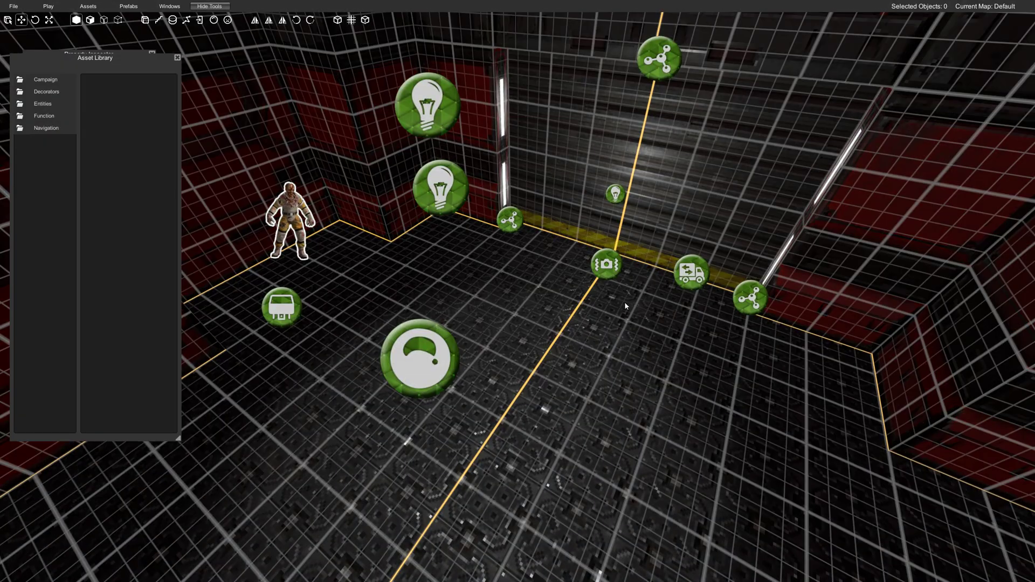
Check the zombie's link to the relay and move the relay clear of it, to about (-3, 0.5, 13.75).
left_click(282, 307)
right_click_drag(423, 350, 409, 296)
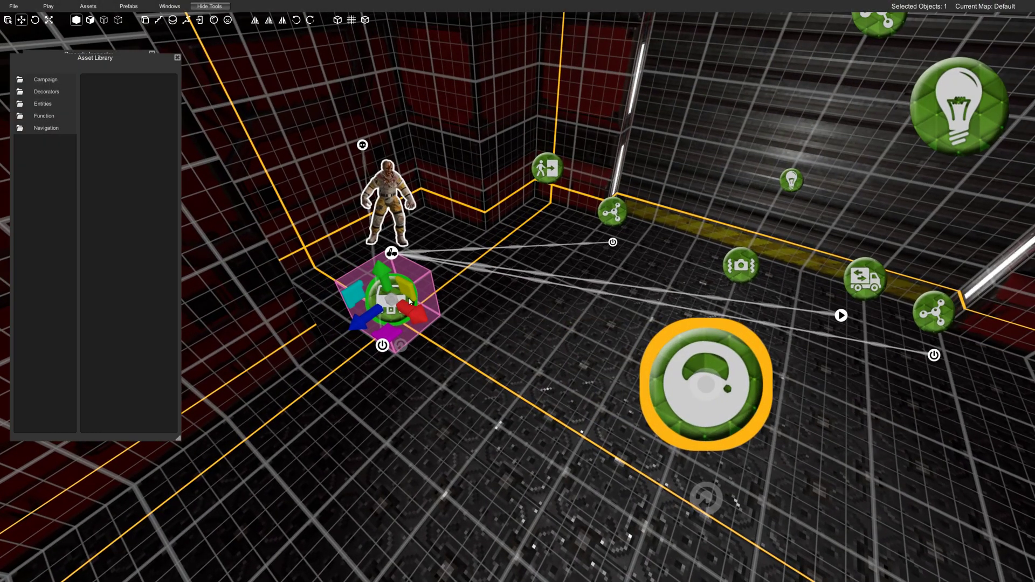
left_click(397, 193)
right_click_drag(402, 196, 523, 245)
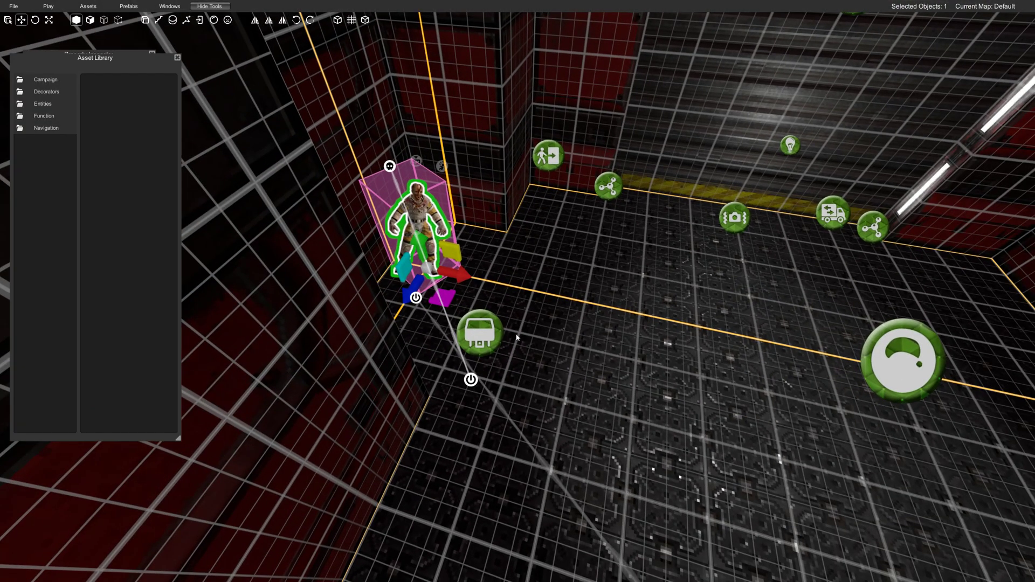
left_click(484, 335)
left_click_drag(501, 369, 597, 375)
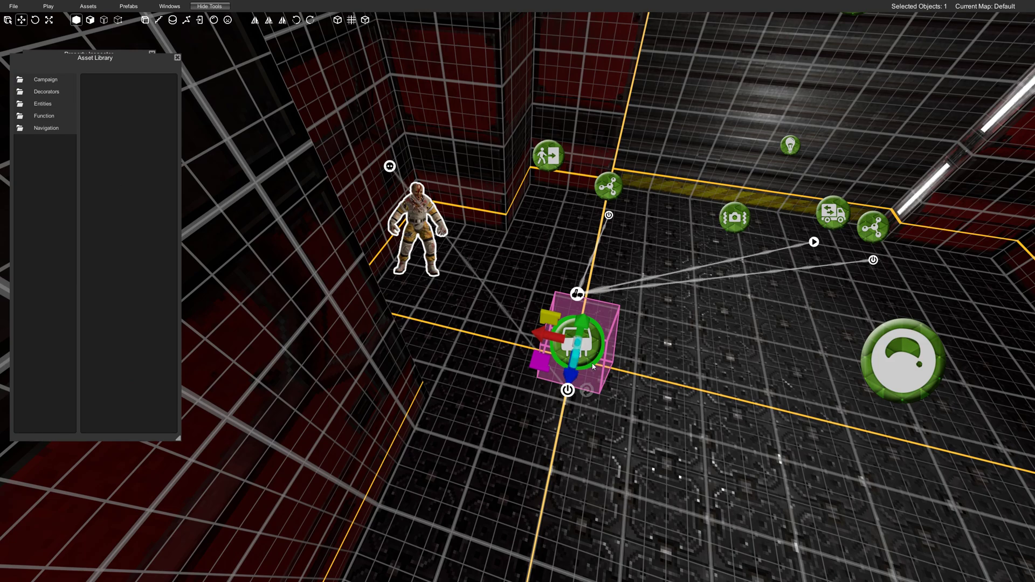
Set the relay to activate after 1 trigger, with the Asset Library closed, and save and play the map.
left_click(178, 58)
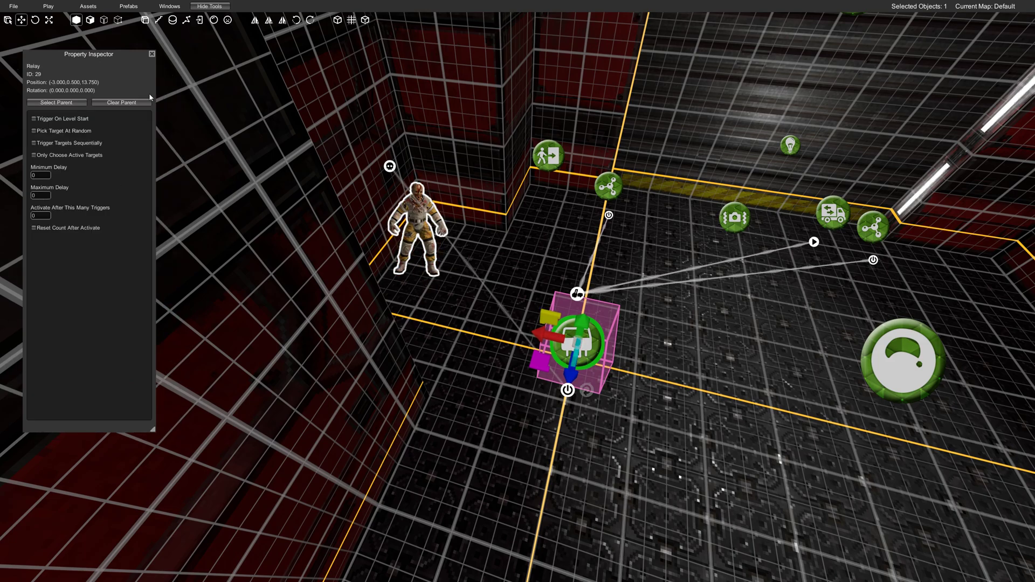
left_click(6, 4)
left_click(22, 31)
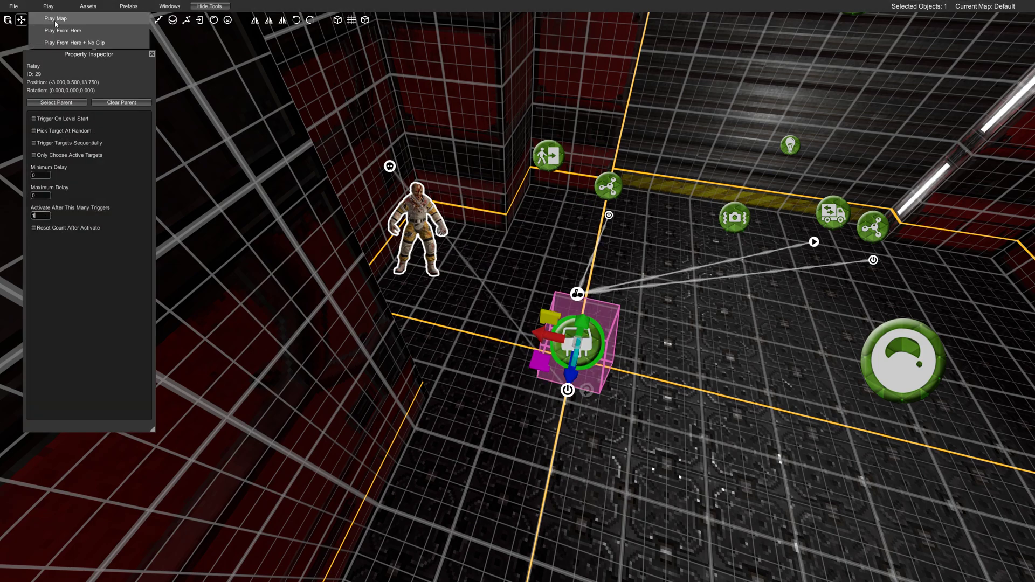
left_click(56, 22)
left_click(517, 377)
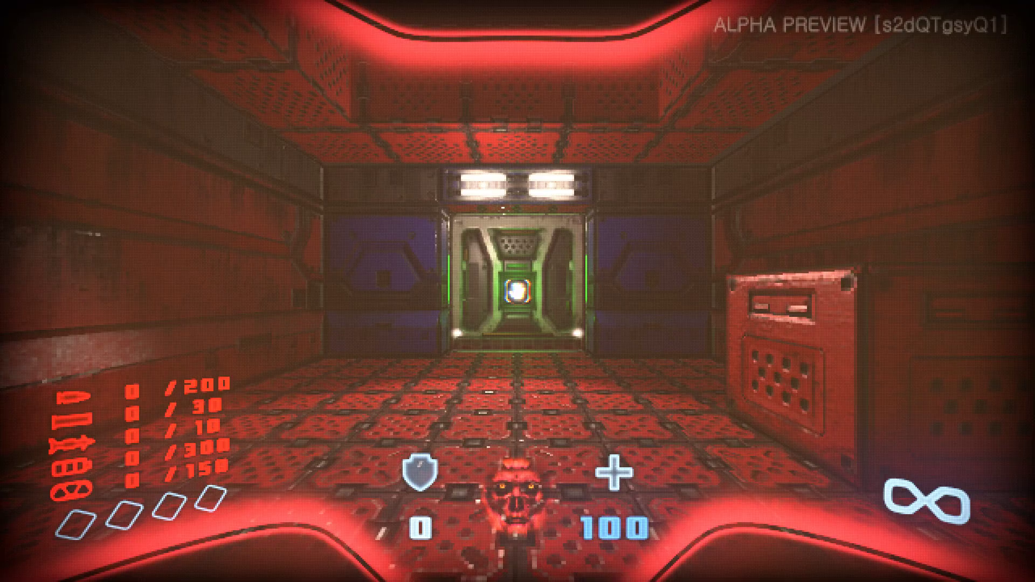
Playtest the encounter by shooting the zombie and examining the shutter's opening, and return to the editor.
key("w")
key("e")
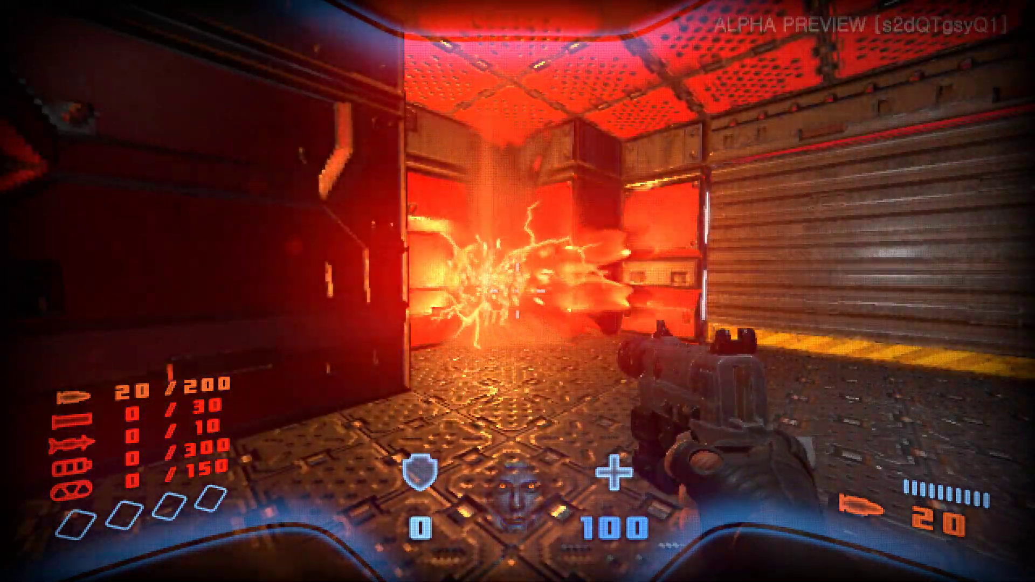
key("d")
key("s")
left_click(517, 291)
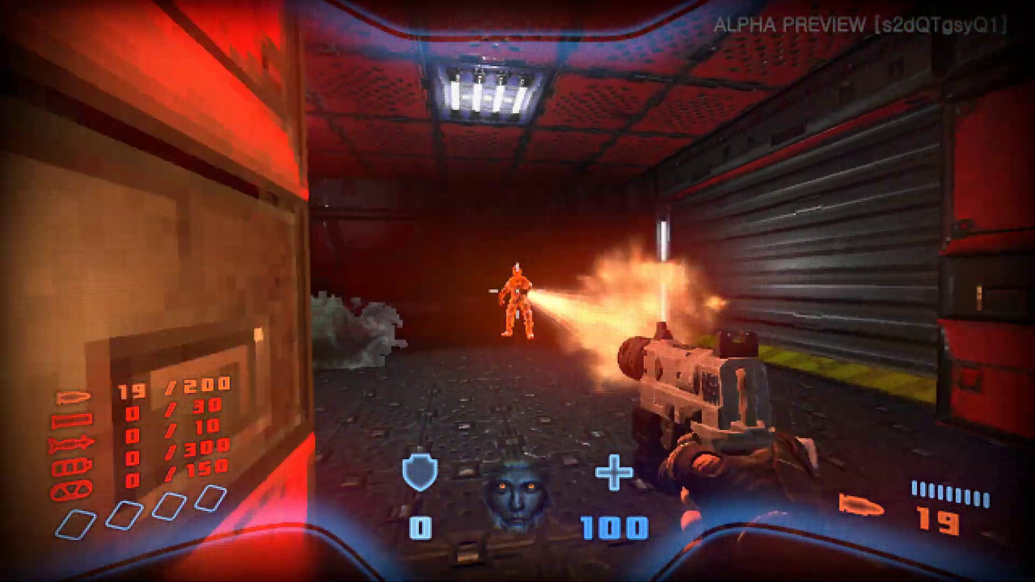
left_click(517, 291)
left_click(517, 291)
left_click(517, 291)
key("s")
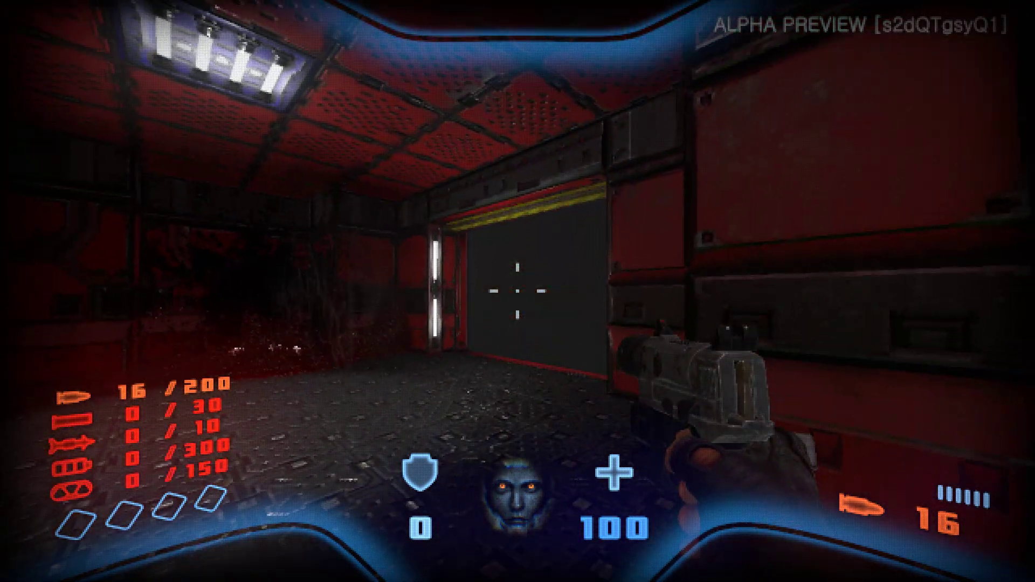
key("w")
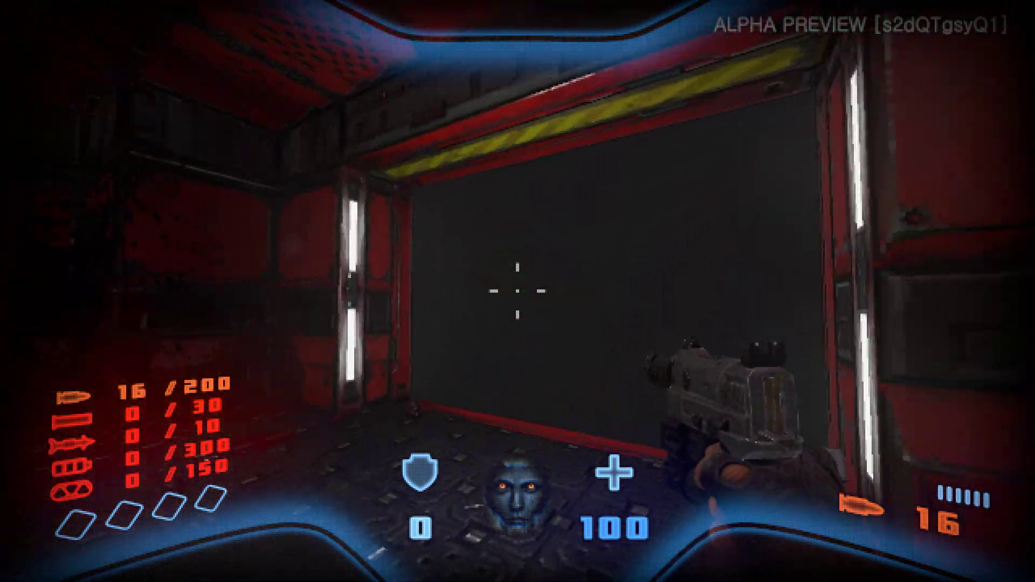
key("s")
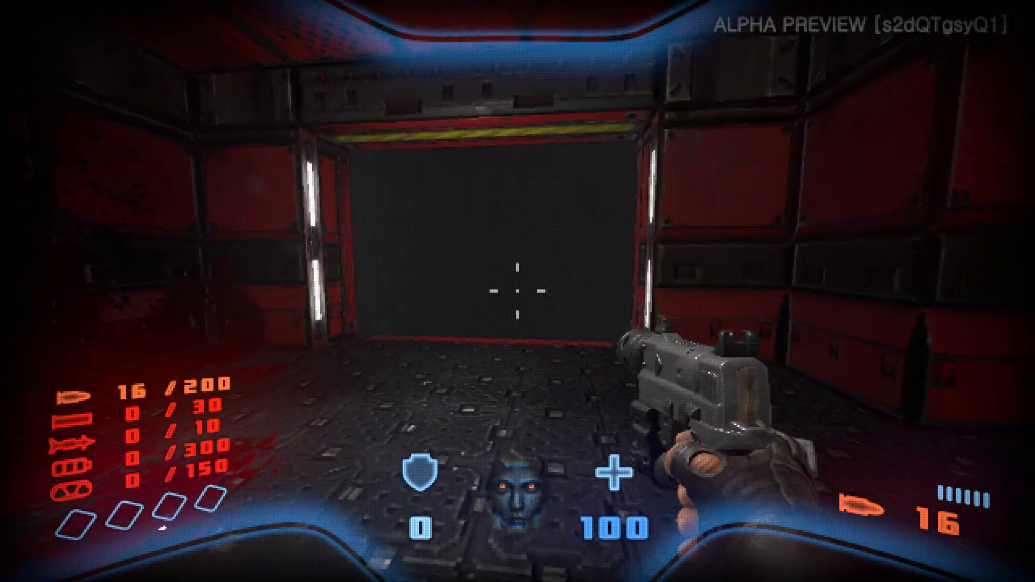
key("Escape")
Examine the relay's on input and its connection from the zombie's death output.
right_click_drag(490, 306, 495, 255)
key("w")
key("s")
key("w")
left_click(438, 226)
key("s")
right_click_drag(438, 226, 423, 227)
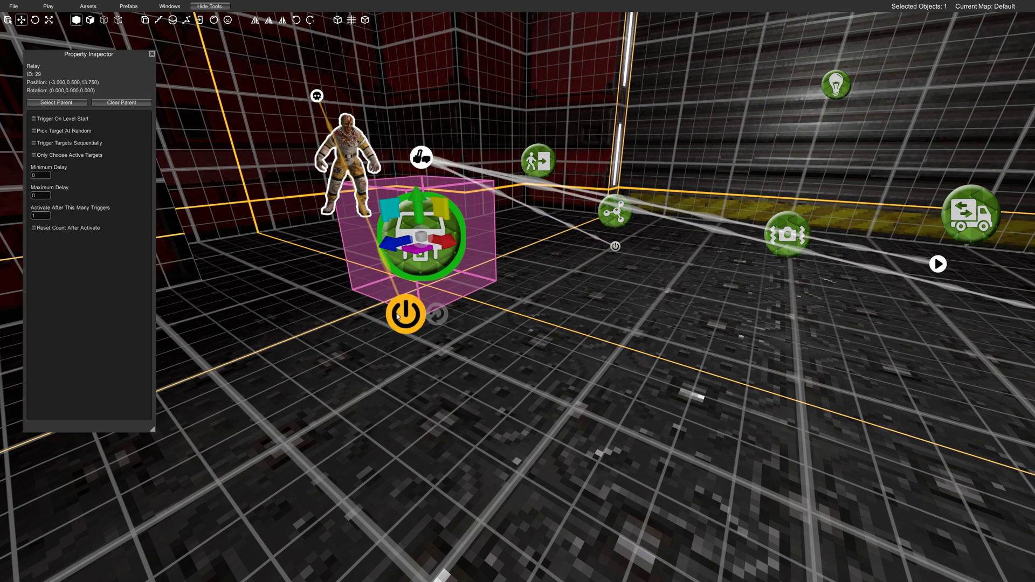
right_click_drag(437, 317, 489, 322)
key("a")
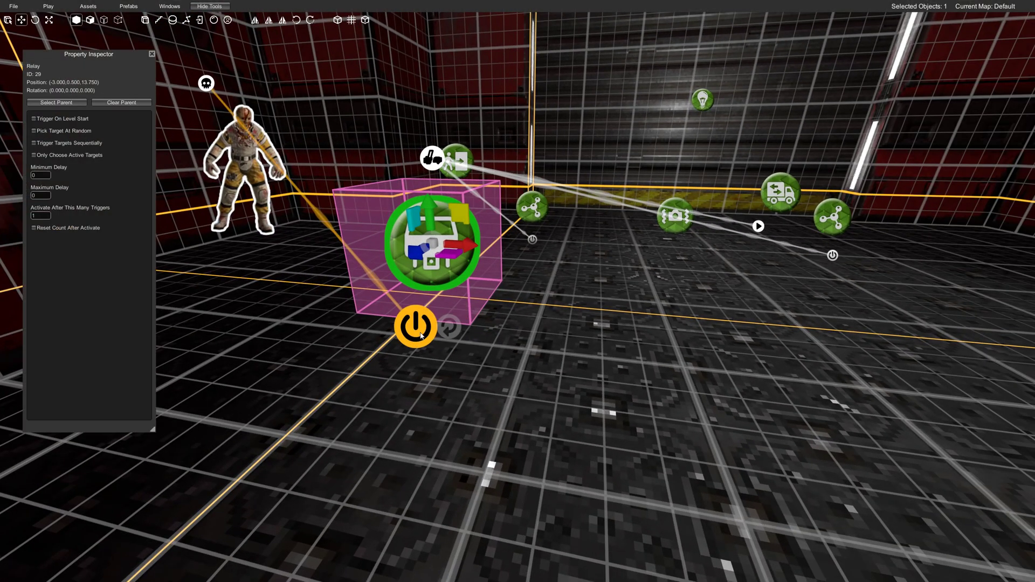
left_click_drag(416, 327, 545, 343)
right_click_drag(596, 373, 545, 343)
key("d")
left_click_drag(545, 342, 580, 309)
right_click_drag(581, 308, 573, 341)
key("a")
left_click_drag(573, 341, 652, 249)
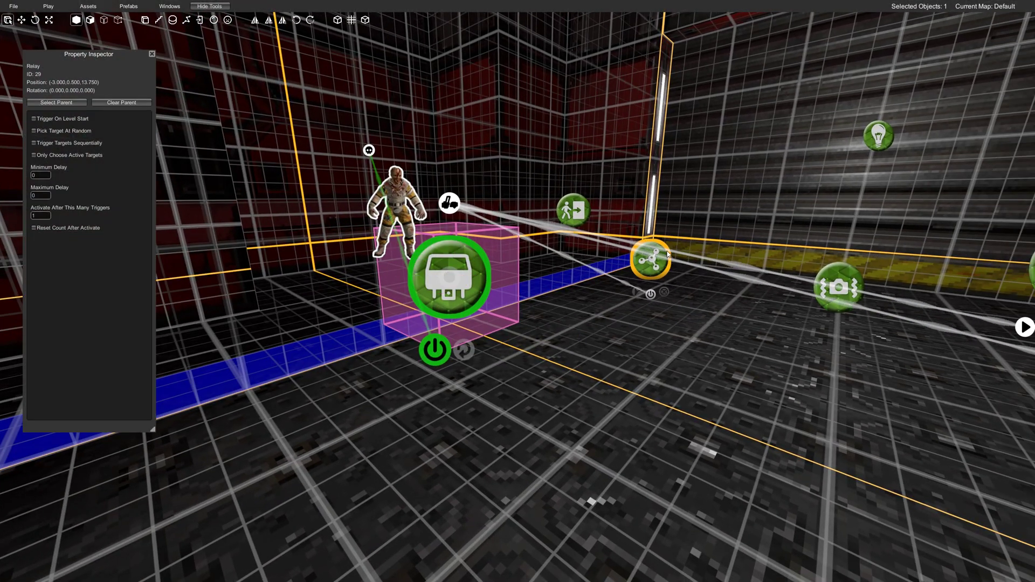
Link the Mover's end-reached output to the on input of the Sparks_Med_OneShot at the shutter corner nearest the relay.
left_click(666, 252)
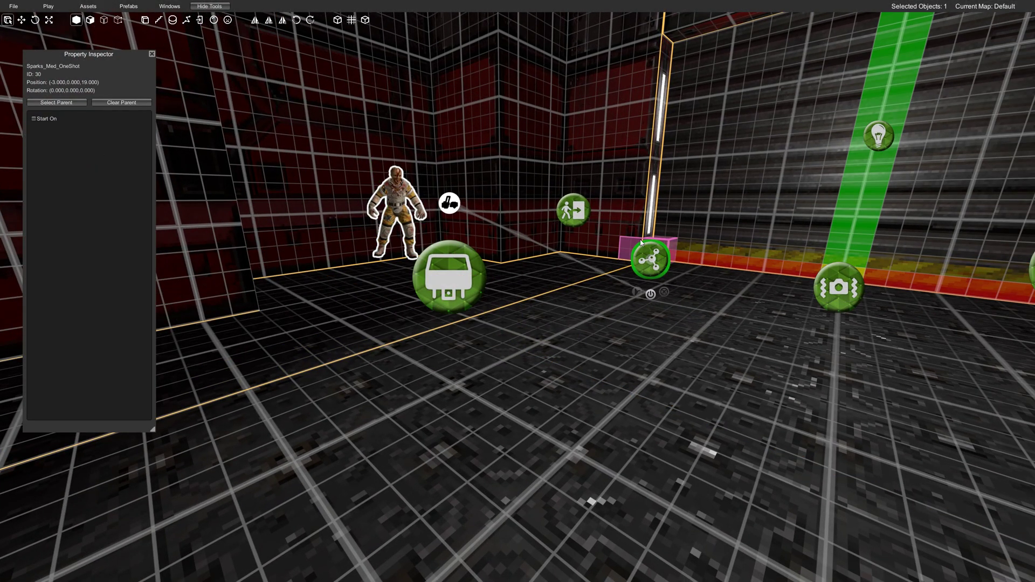
right_click_drag(572, 209, 554, 255)
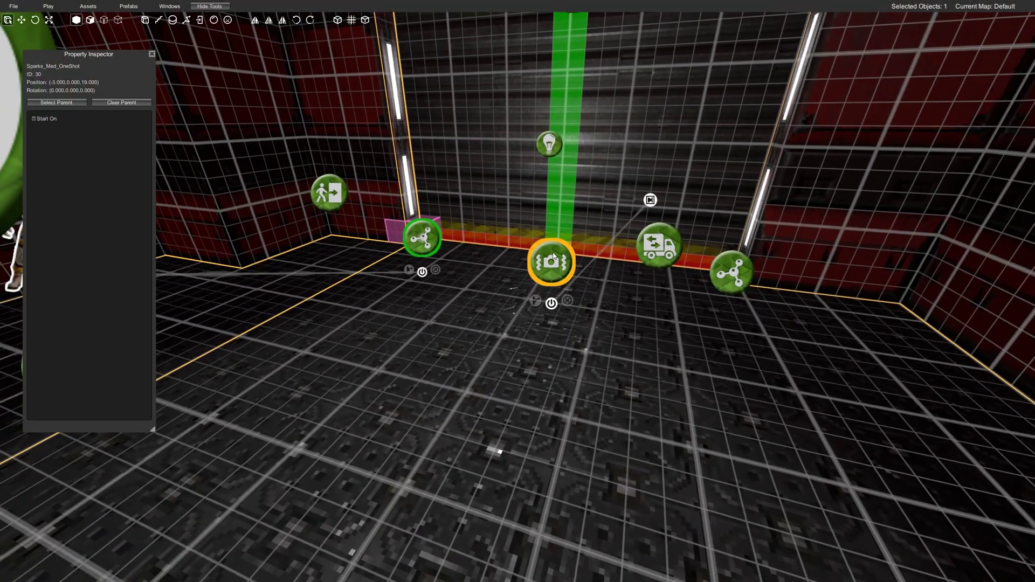
right_click_drag(668, 229, 668, 229)
left_click_drag(617, 190, 648, 103)
right_click_drag(650, 105, 647, 107)
key("s")
right_click_drag(565, 138, 544, 141)
key("w")
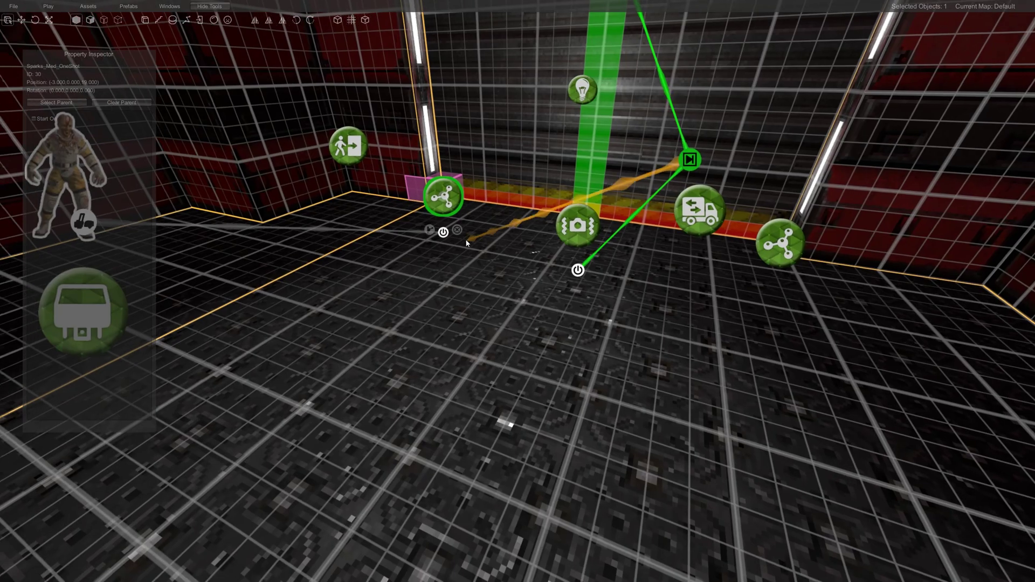
left_click_drag(587, 322, 587, 322)
Save the map and close the Property Inspector.
key("s")
right_click_drag(585, 321, 443, 317)
left_click(14, 5)
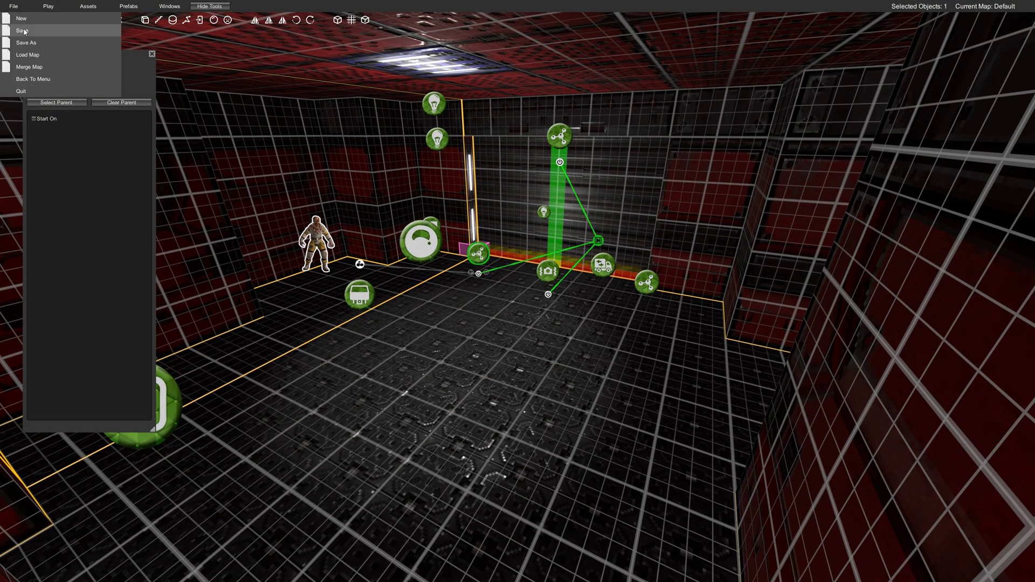
left_click(32, 31)
key("Escape")
left_click(152, 54)
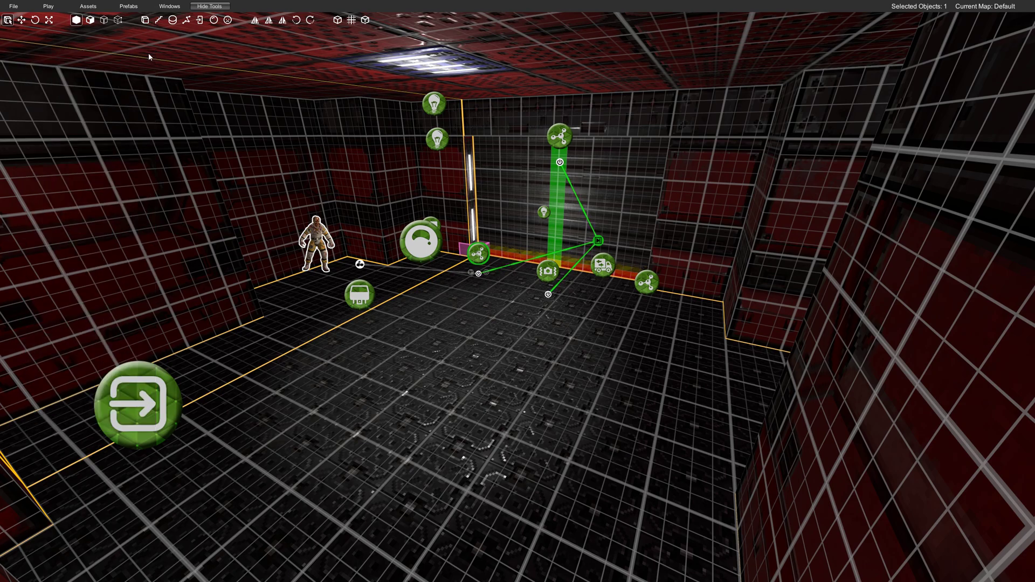
right_click_drag(319, 166, 325, 180)
key("w")
scroll(323, 177, "up", 2)
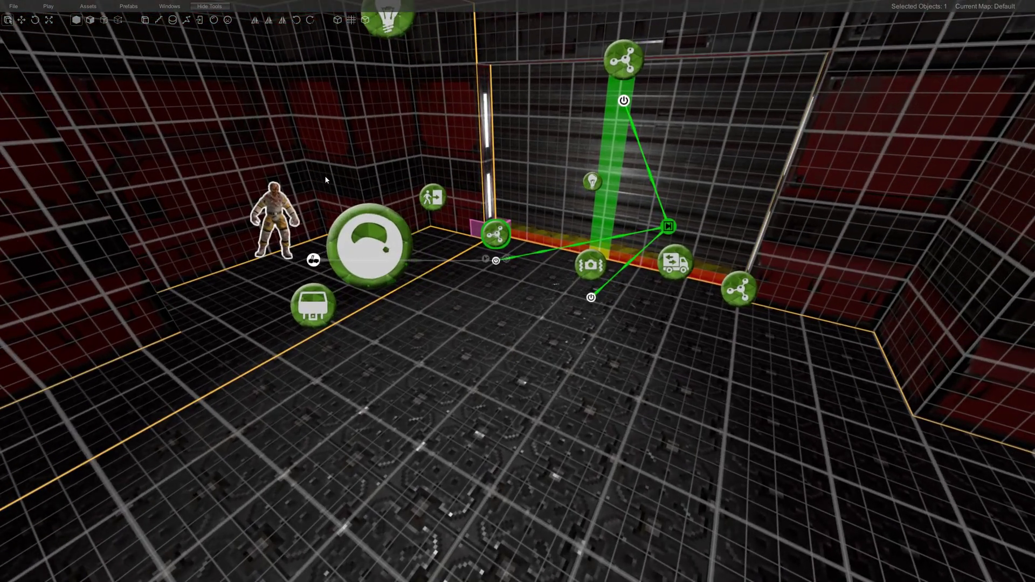